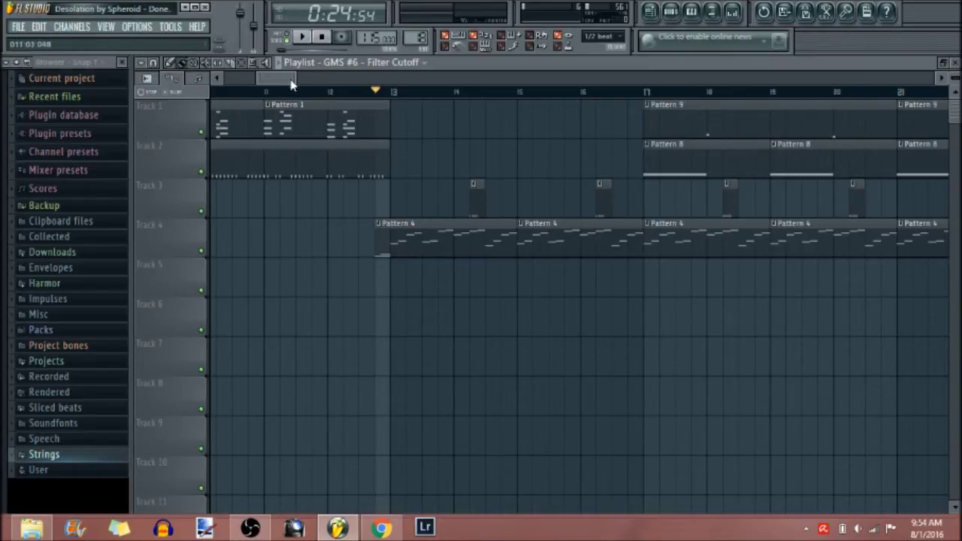
Solo Track 4 in the Playlist, play its Pattern 4 clips from bar 12, and take the track out of solo.
mouse_move(293, 77)
mouse_down()
mouse_move(325, 85)
mouse_move(295, 81)
mouse_up()
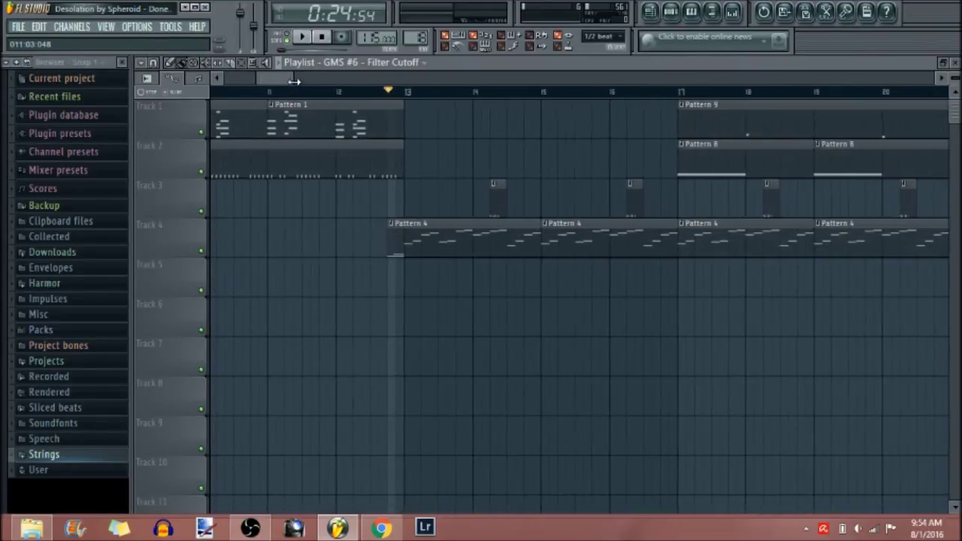
right_click(201, 253)
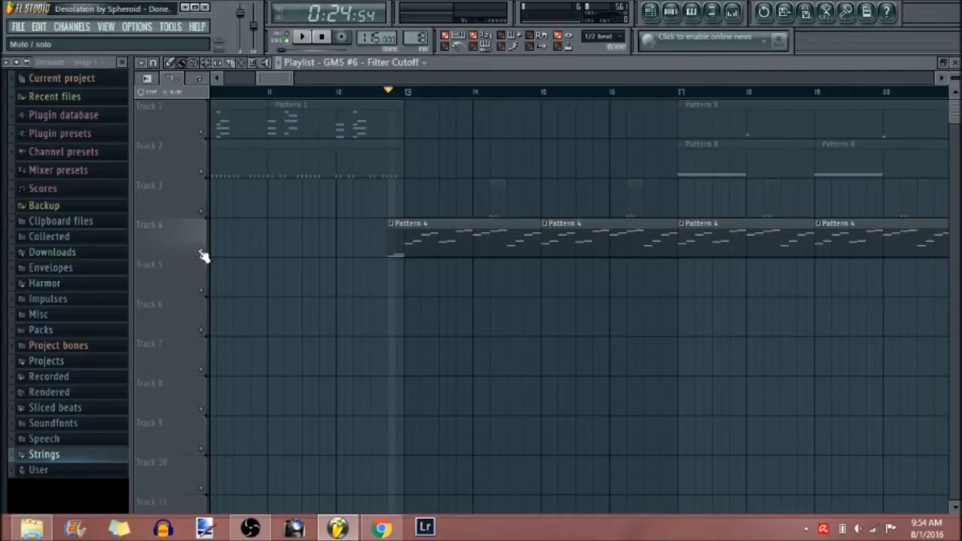
key(space)
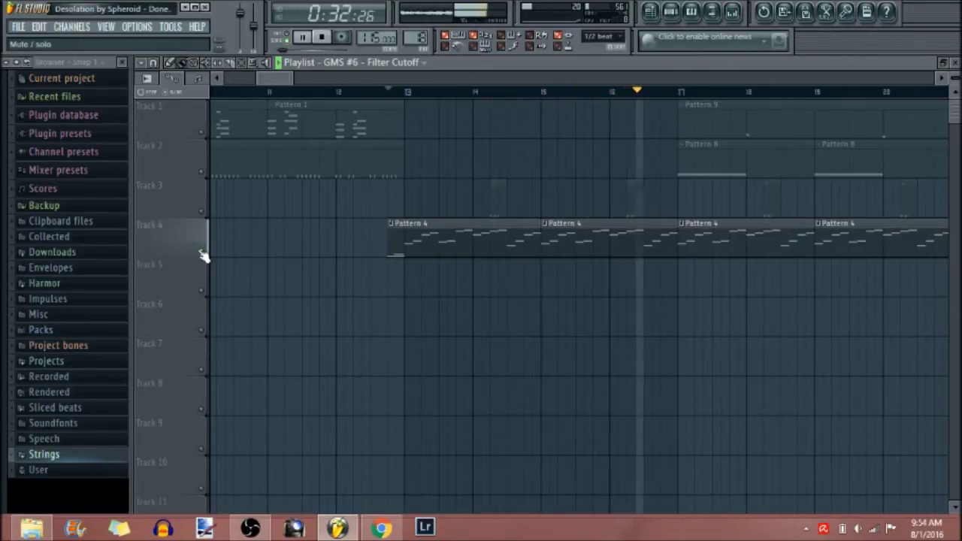
key(space)
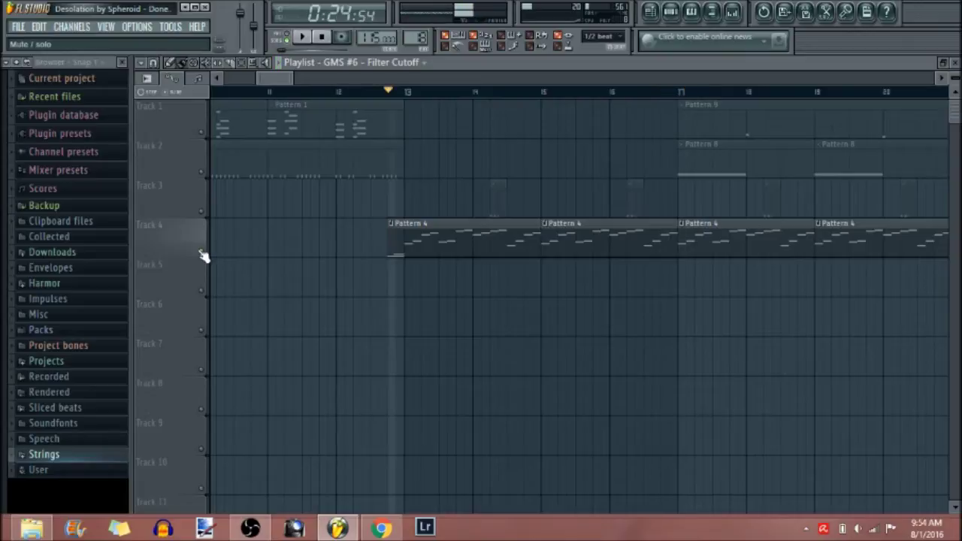
right_click(201, 252)
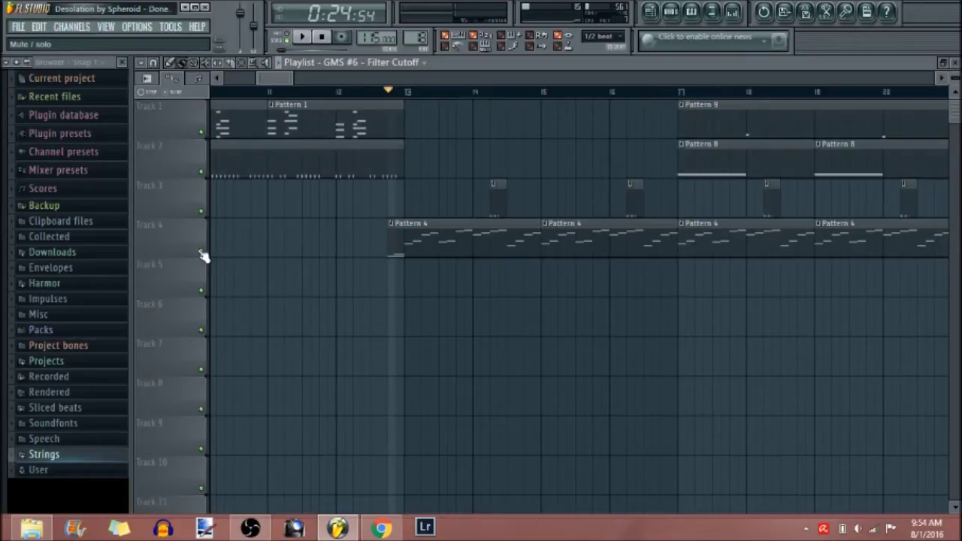
Open Pattern 4's GMS #2 notes in the Piano roll, fit the whole melody in view, and play its beginning.
click(480, 236)
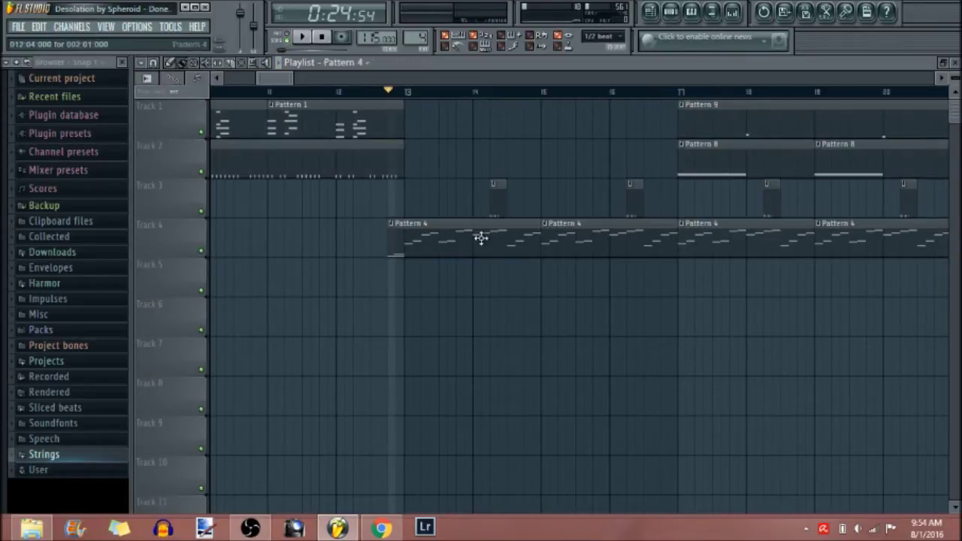
double_click(479, 237)
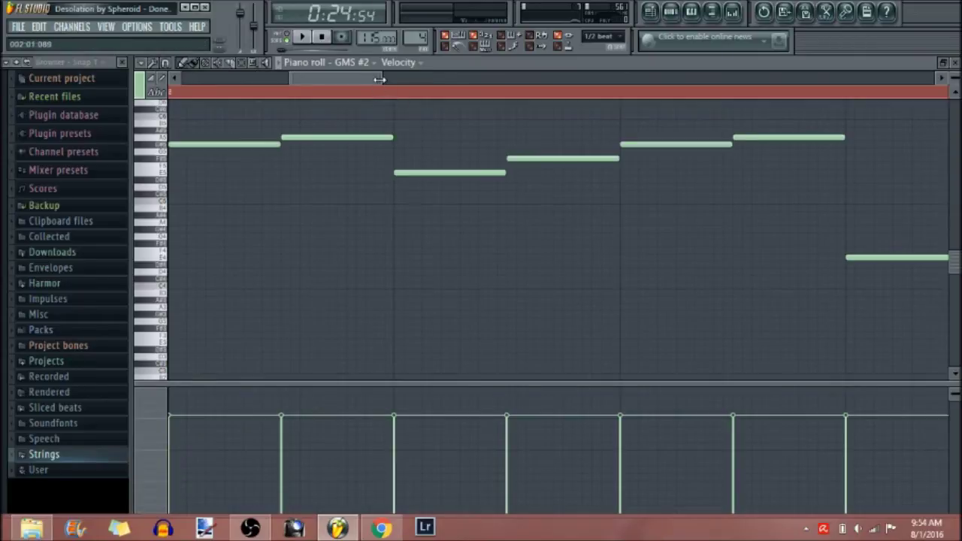
drag(381, 79, 251, 92)
drag(303, 78, 433, 78)
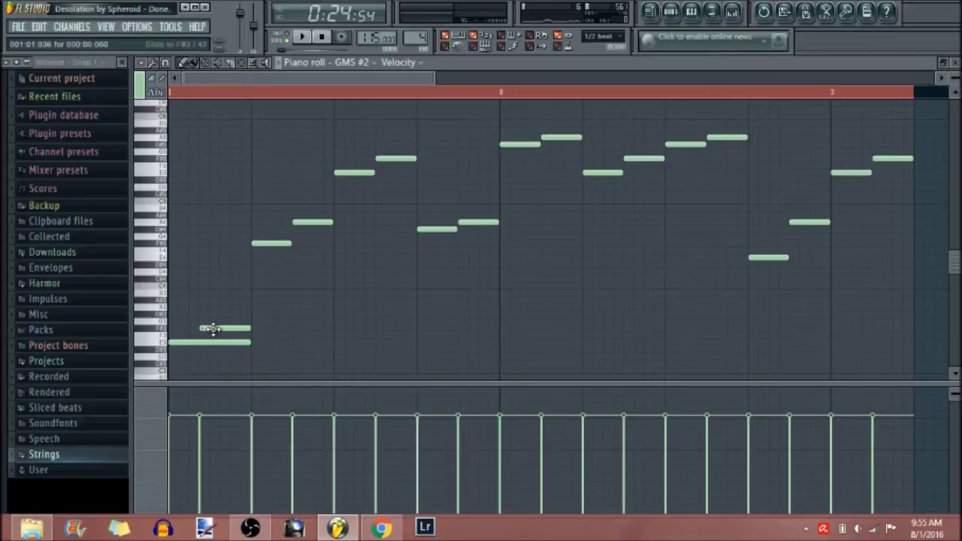
key(space)
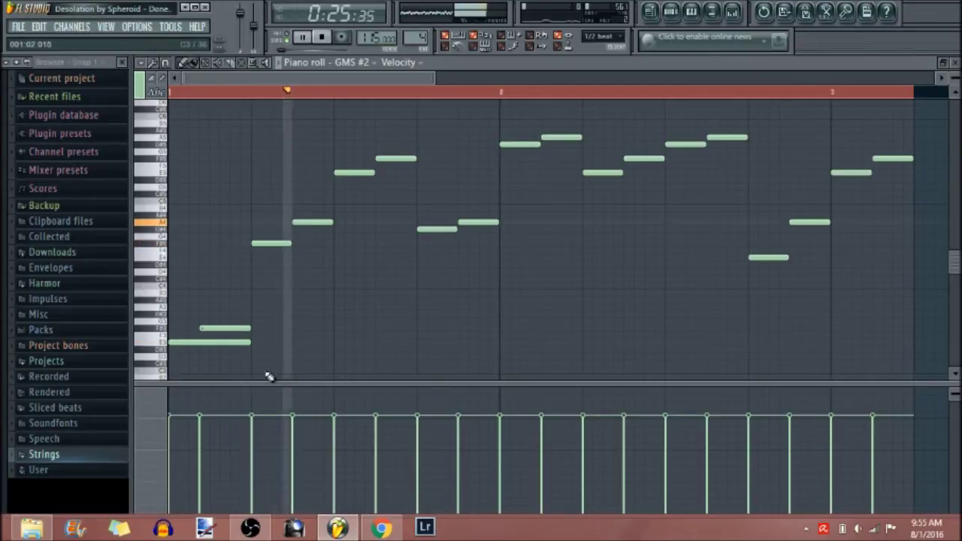
key(space)
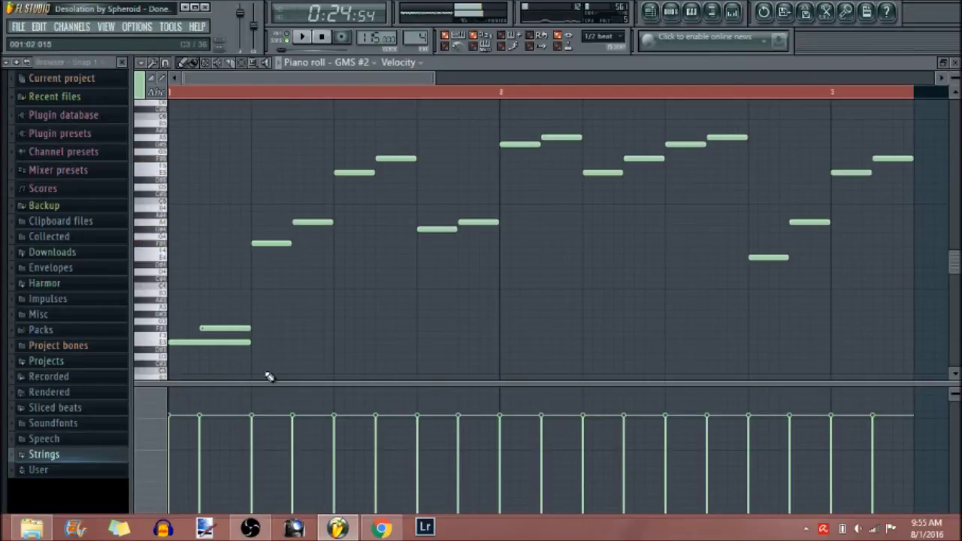
Audition the melody notes one by one from F#4 up to the start of bar 2, and play the melody through.
click(266, 242)
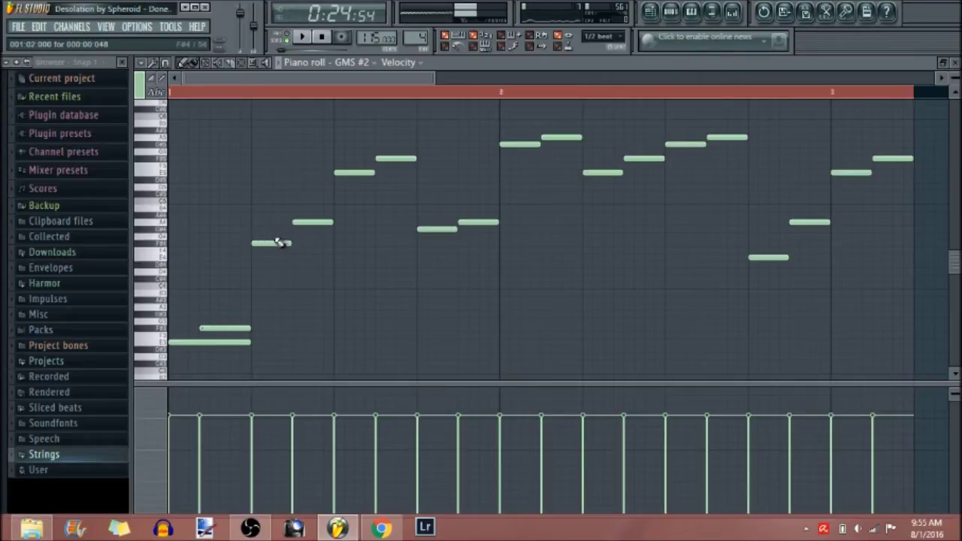
click(310, 221)
click(345, 172)
click(389, 158)
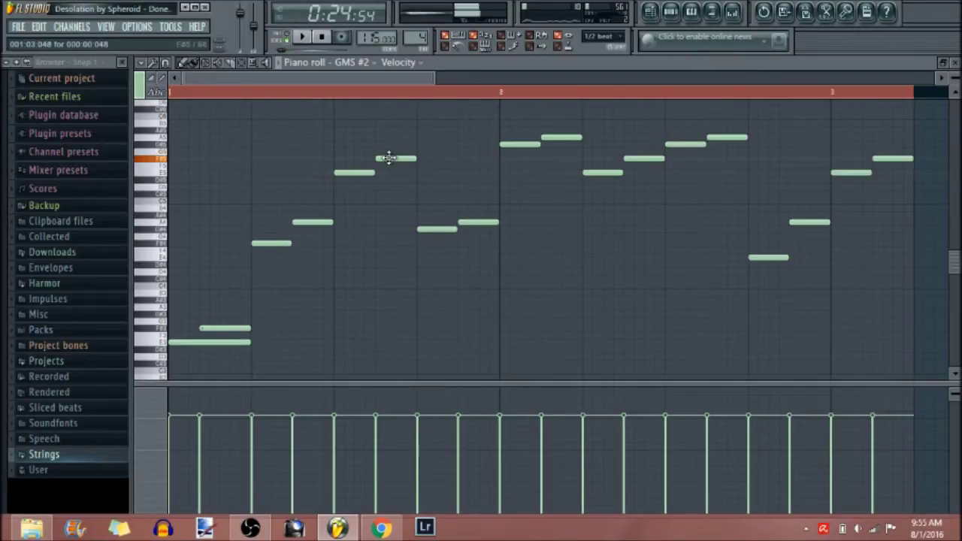
click(426, 228)
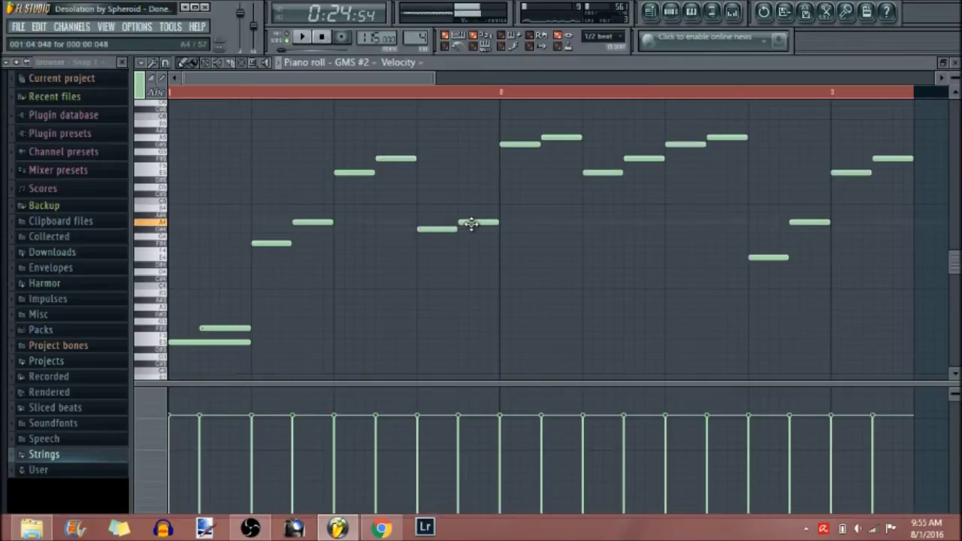
click(524, 143)
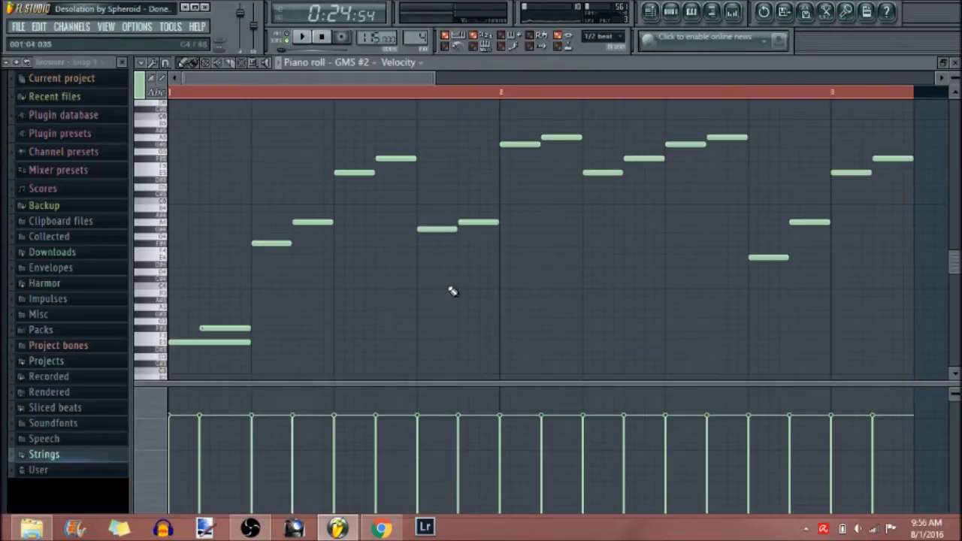
key(space)
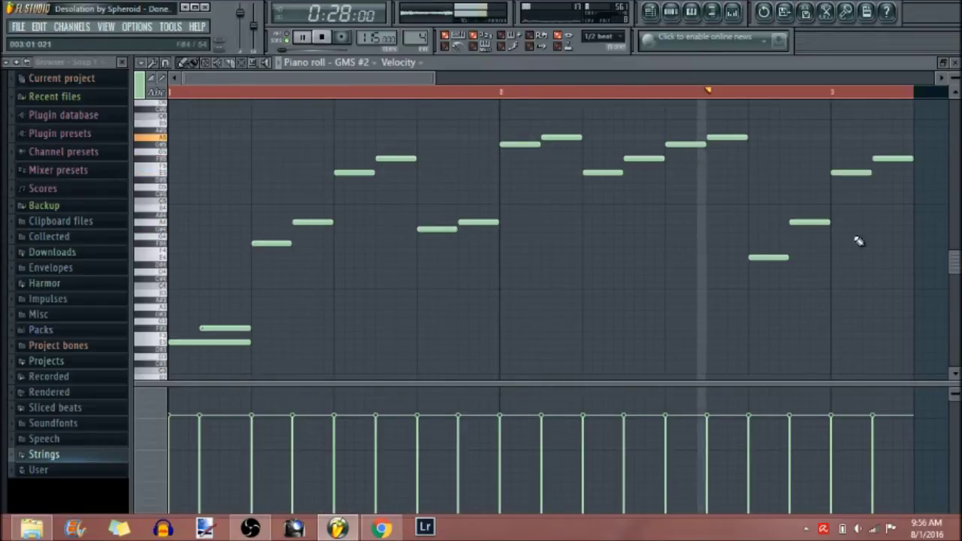
key(space)
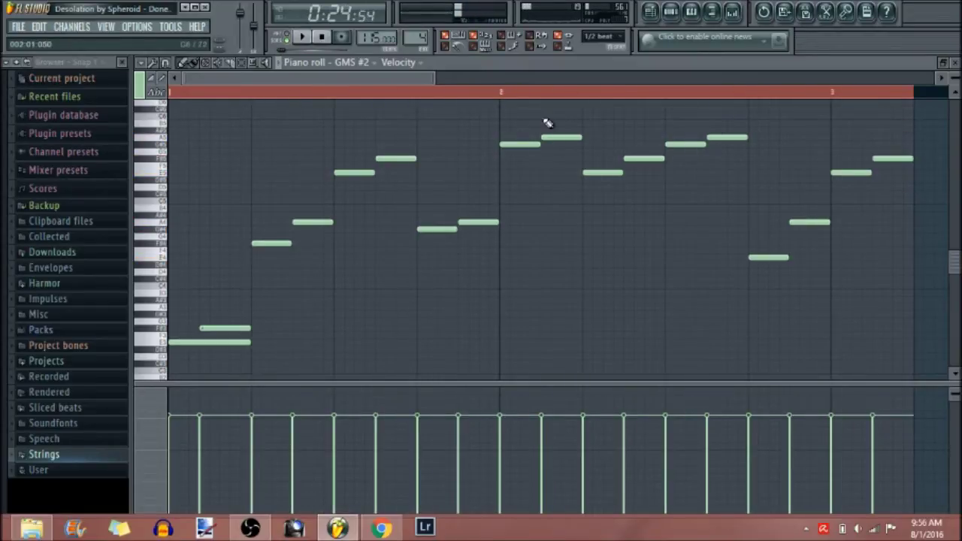
Open the GMS #2 synth from the channel rack and load the Crushkeys preset from the Leads & Synths bank.
click(683, 16)
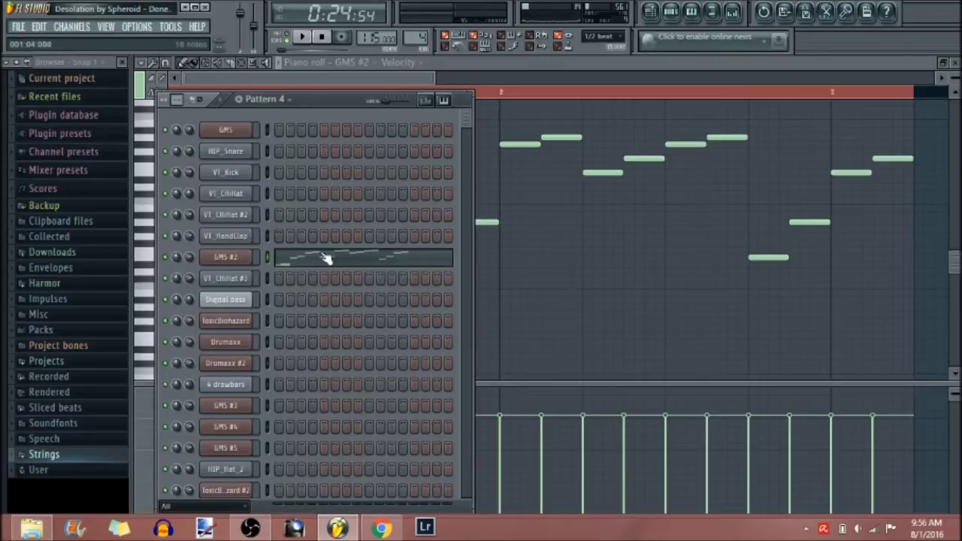
click(239, 259)
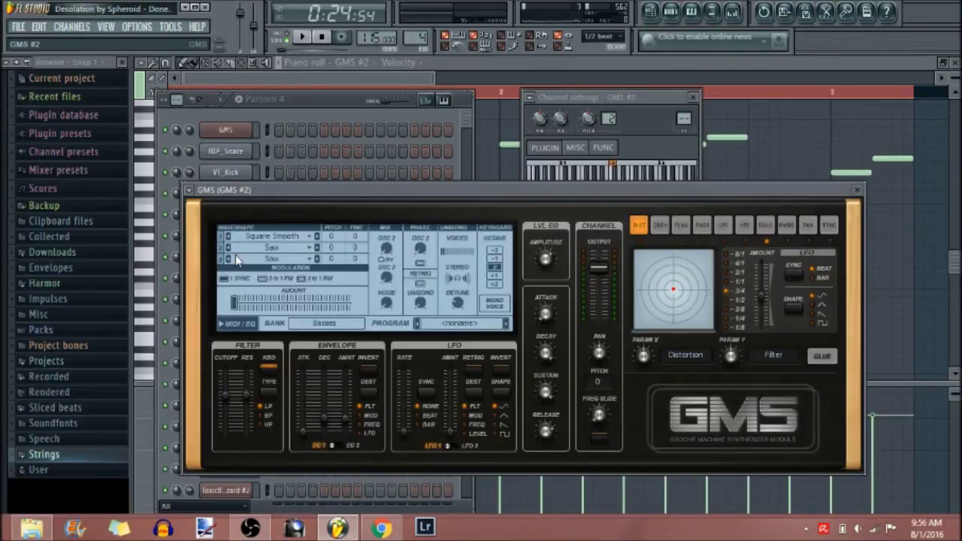
click(391, 324)
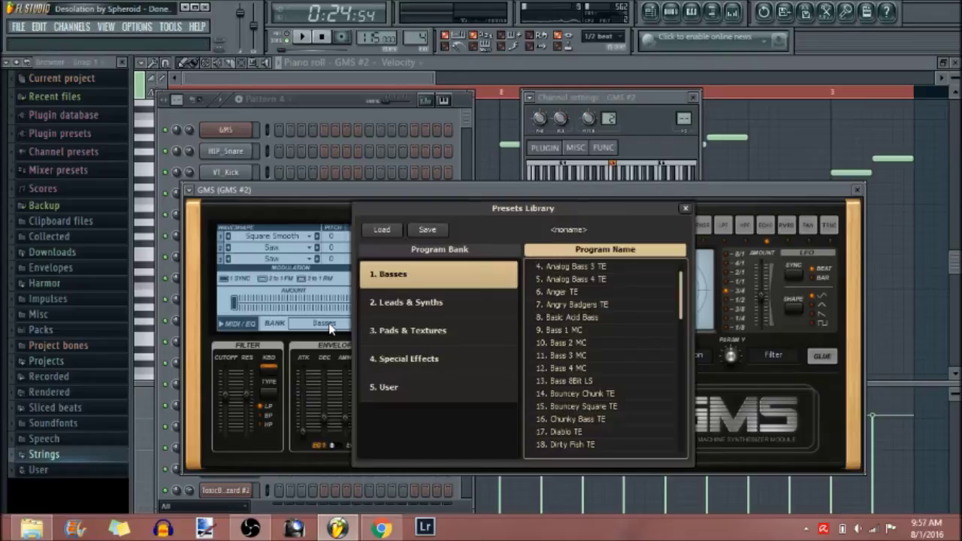
click(433, 304)
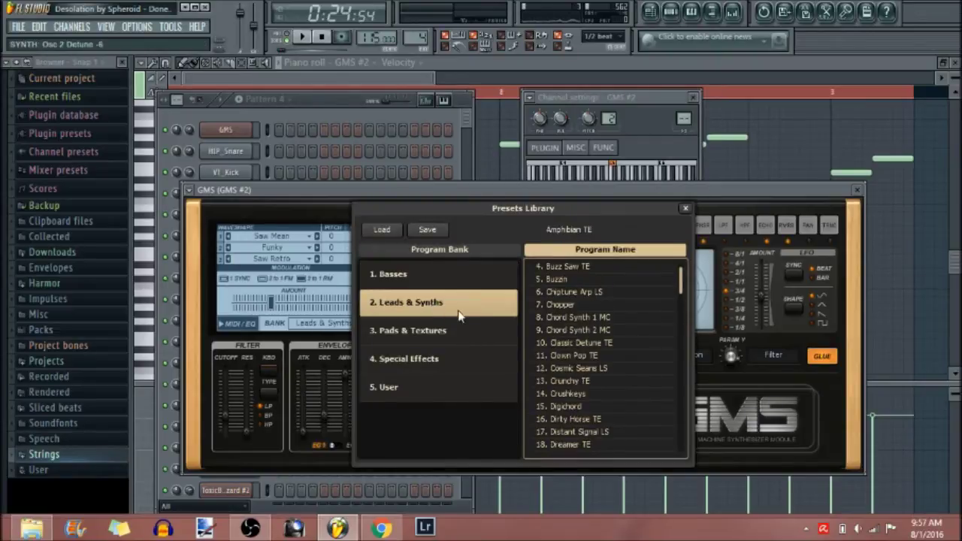
click(572, 393)
click(685, 208)
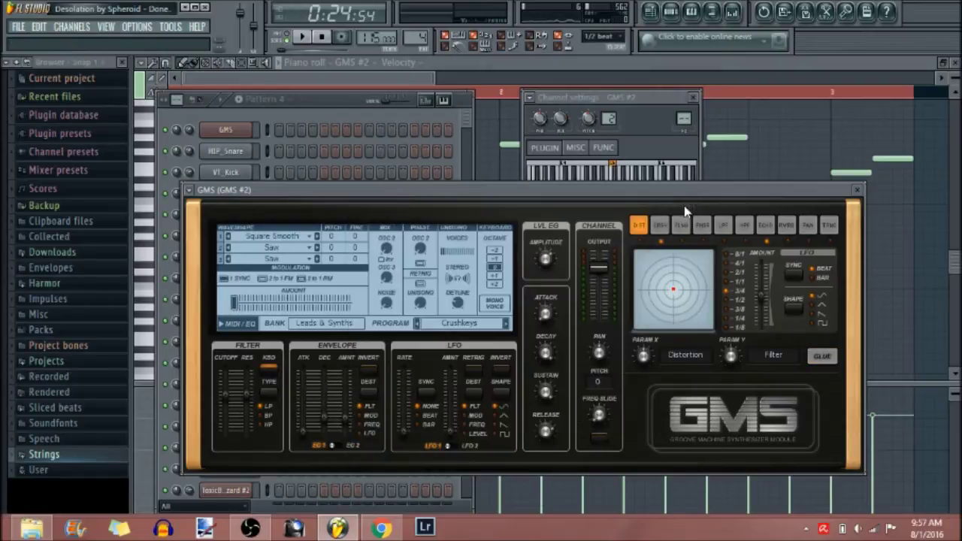
Select the Crush effect in GMS #2, switch its Glue off, and play the melody with the Crushkeys sound.
click(660, 224)
click(821, 357)
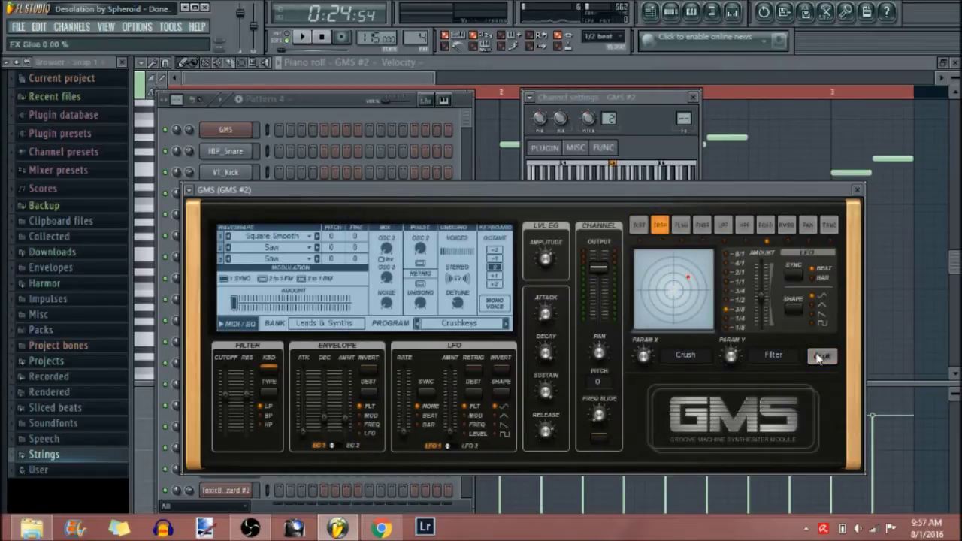
key(space)
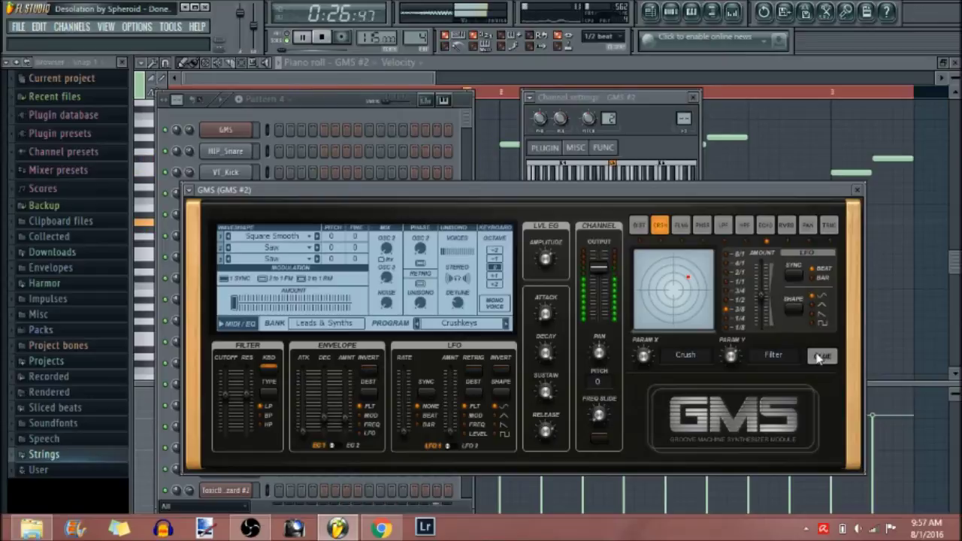
key(space)
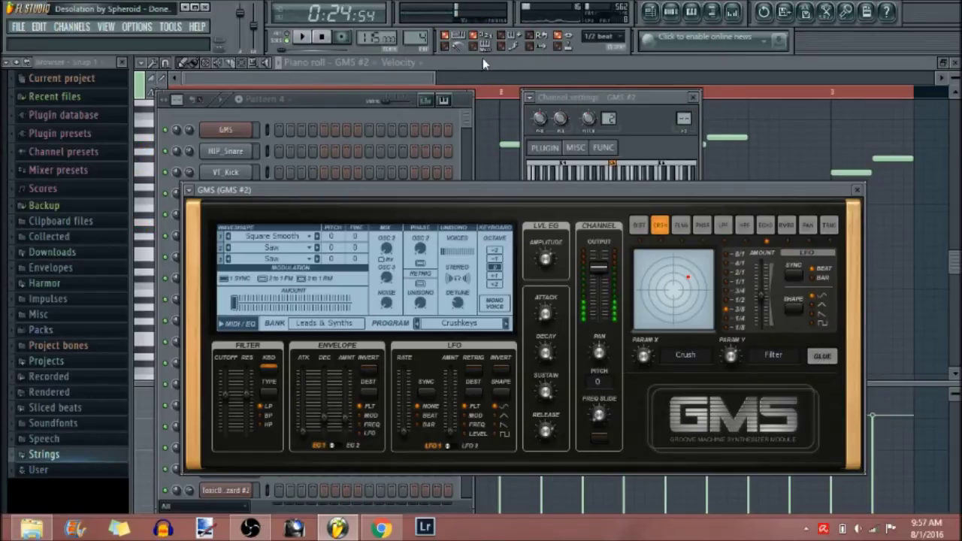
Close the Piano roll, return to the Playlist, and take Track 4 out of solo.
click(424, 76)
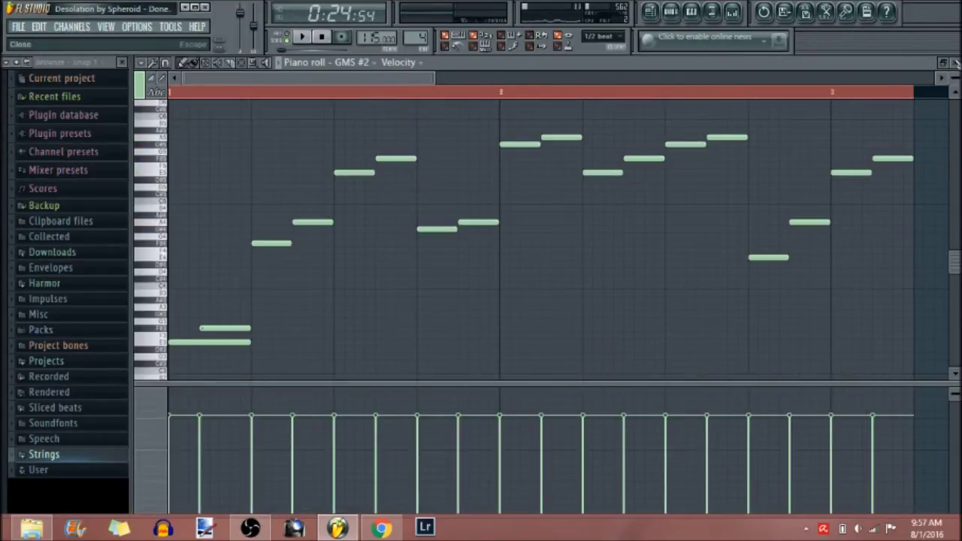
click(955, 62)
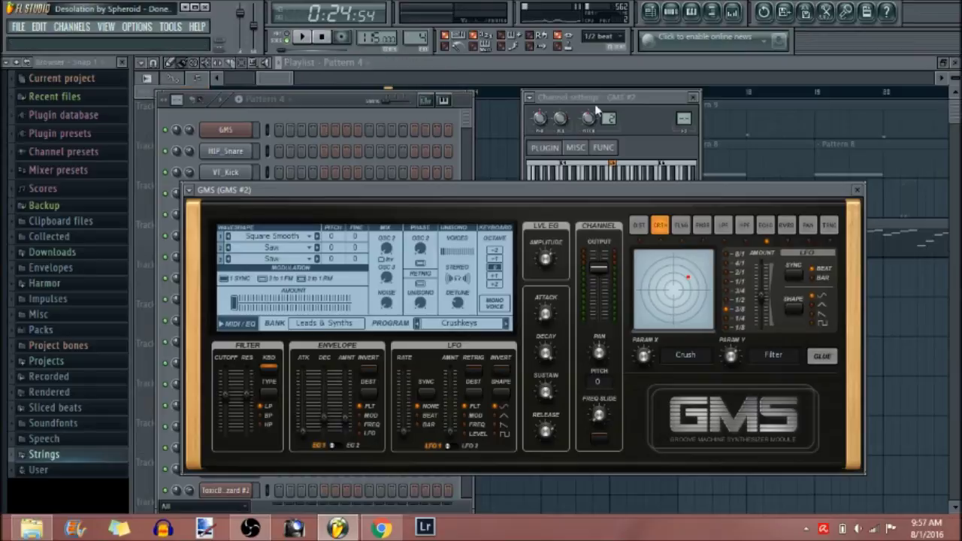
click(297, 84)
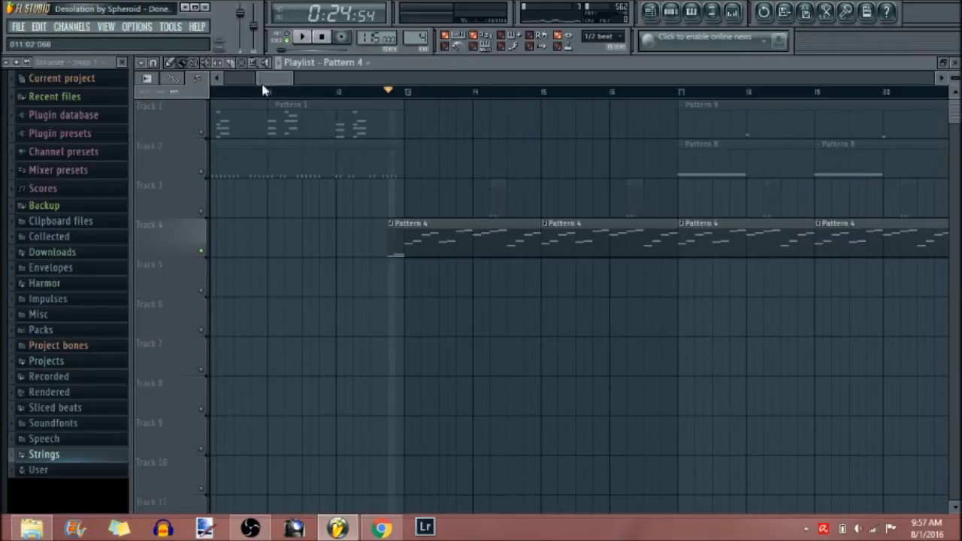
right_click(203, 251)
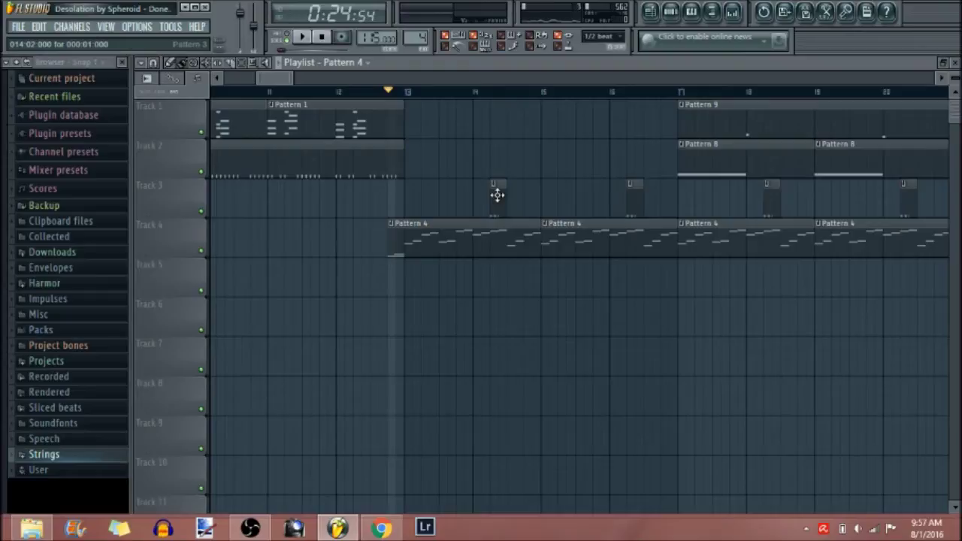
Play the arrangement from the start of the Pattern 4 clips to hear the short Pattern 3 clips on Track 3.
scroll(287, 75, right, 2)
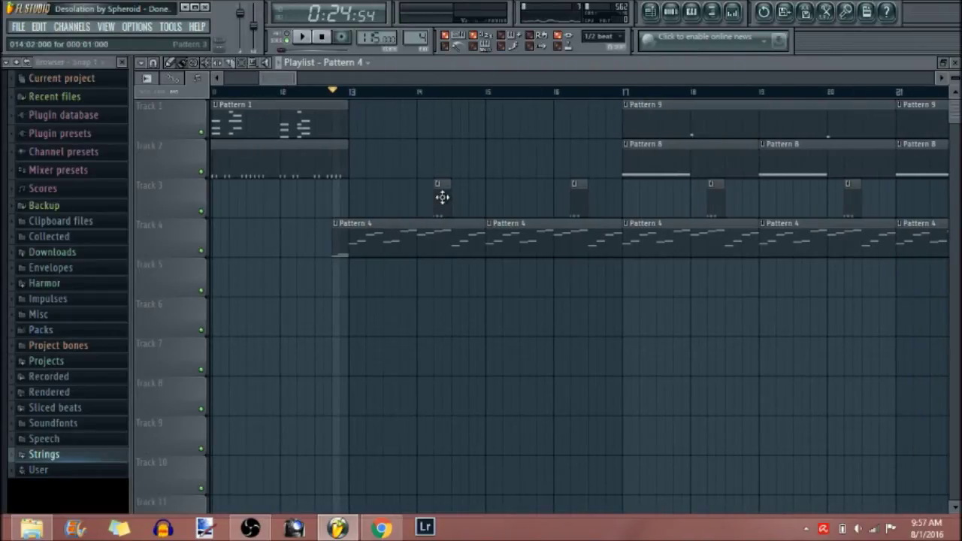
key(space)
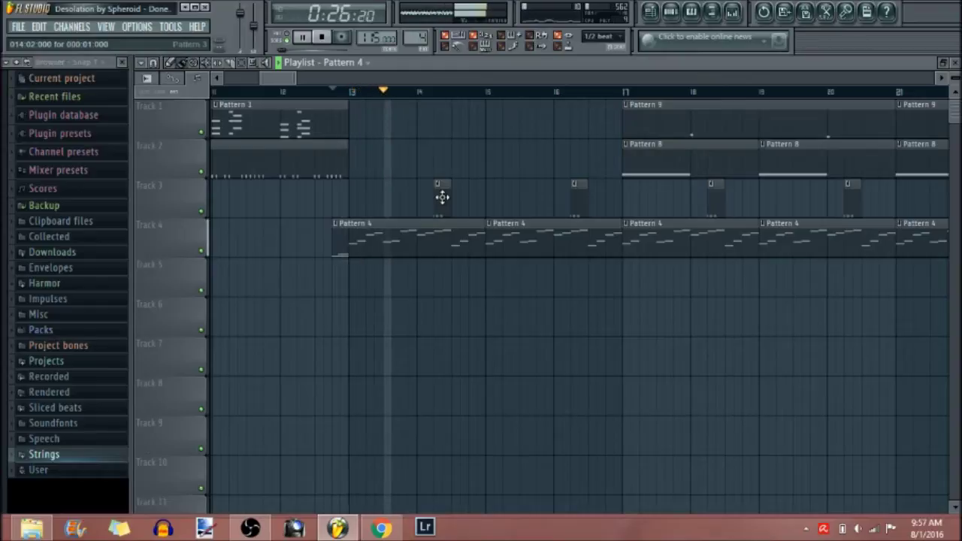
key(space)
Examine Pattern 3's VT_CHiHat #2 notes in the Piano roll and channel rack, play them in the song, and return to the Playlist.
double_click(443, 197)
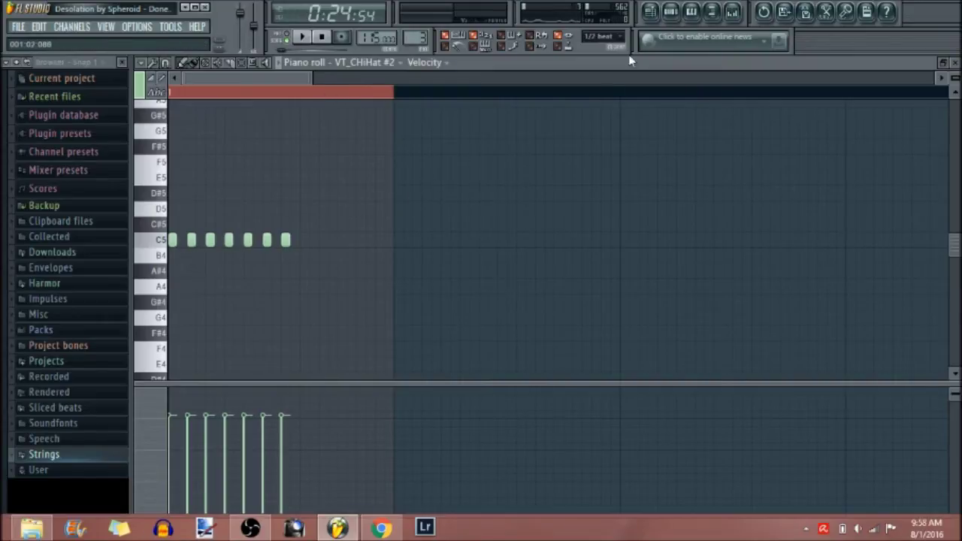
click(672, 11)
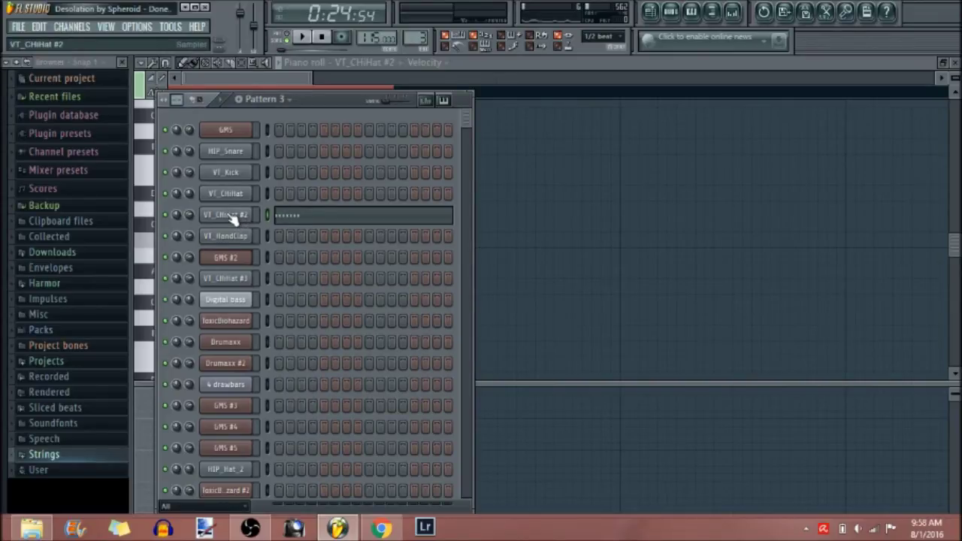
key(space)
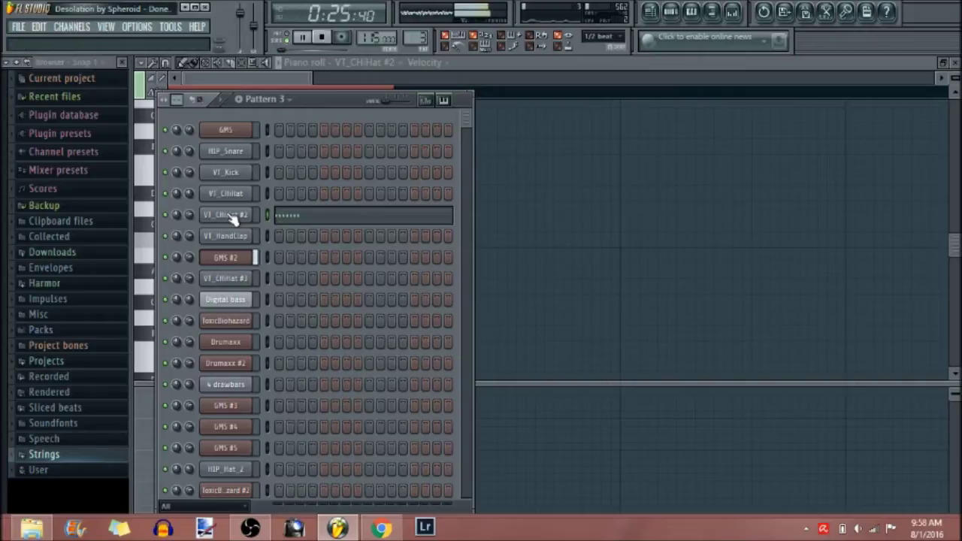
click(293, 79)
key(space)
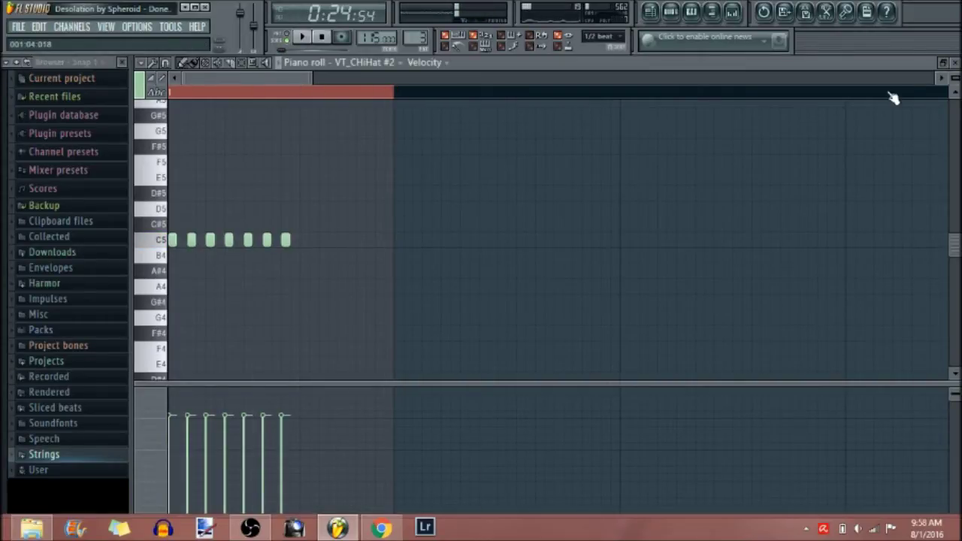
click(955, 63)
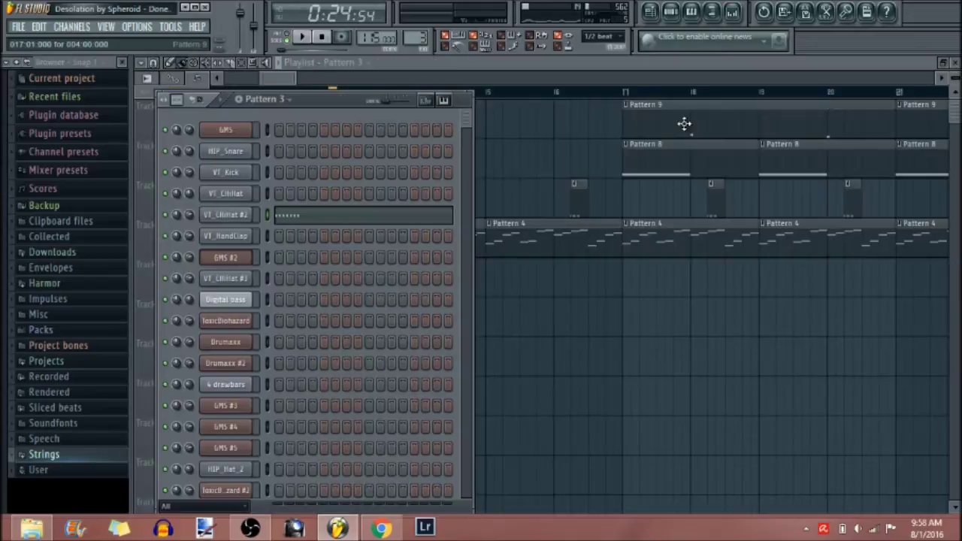
Solo Track 2, play its Pattern 8 clips from bar 17, and take the track out of solo.
click(289, 78)
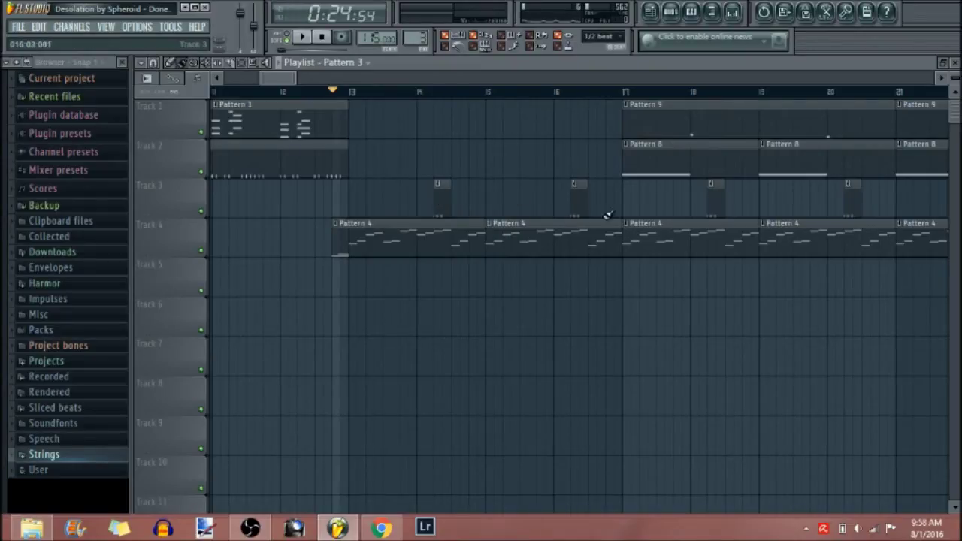
click(624, 92)
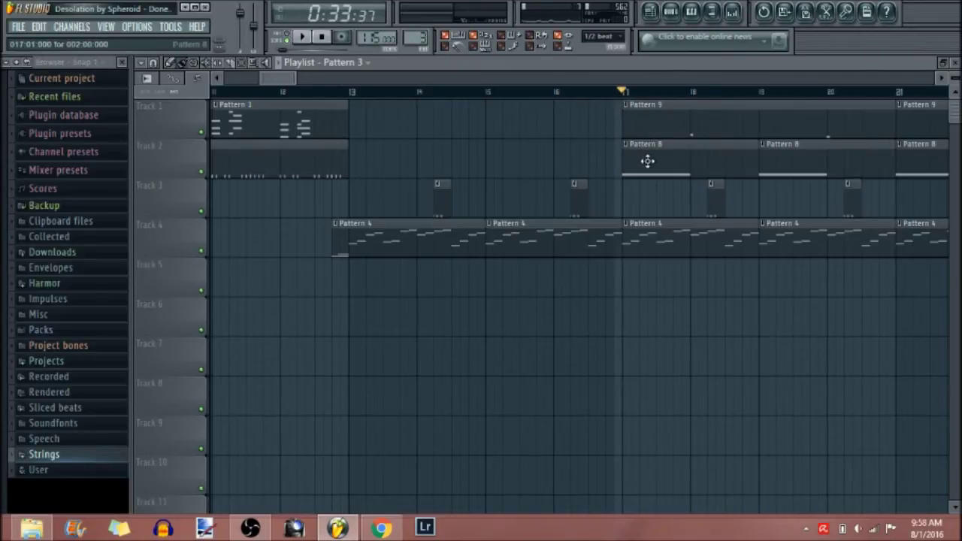
right_click(202, 172)
key(space)
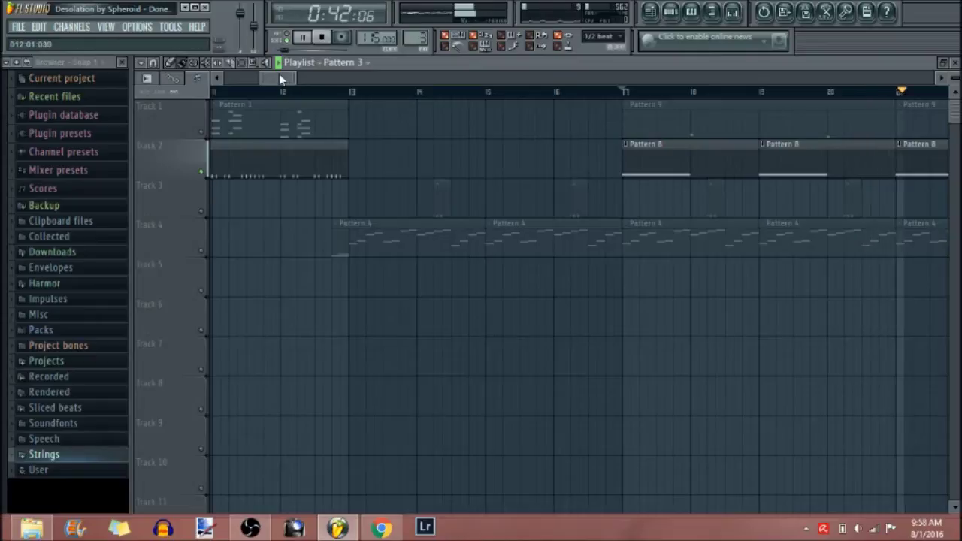
drag(279, 75, 300, 83)
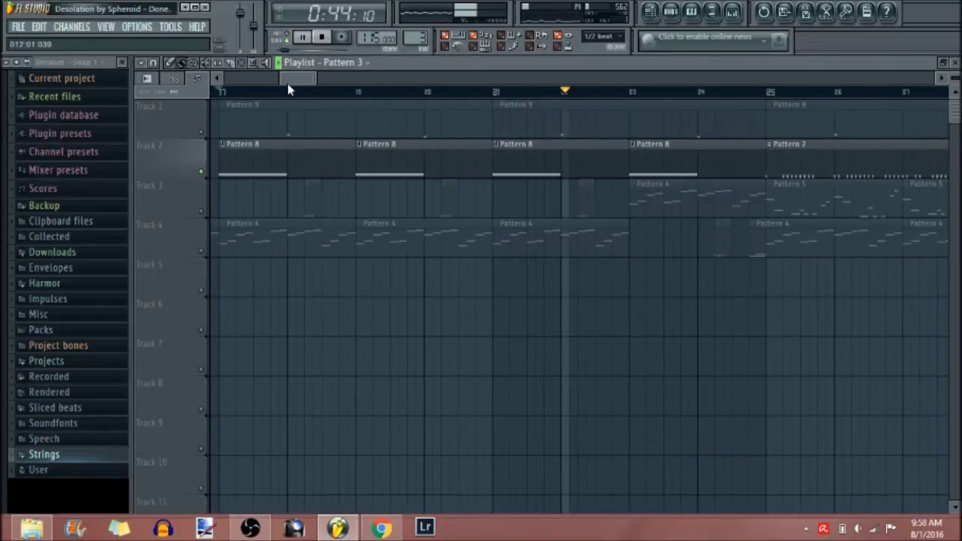
key(space)
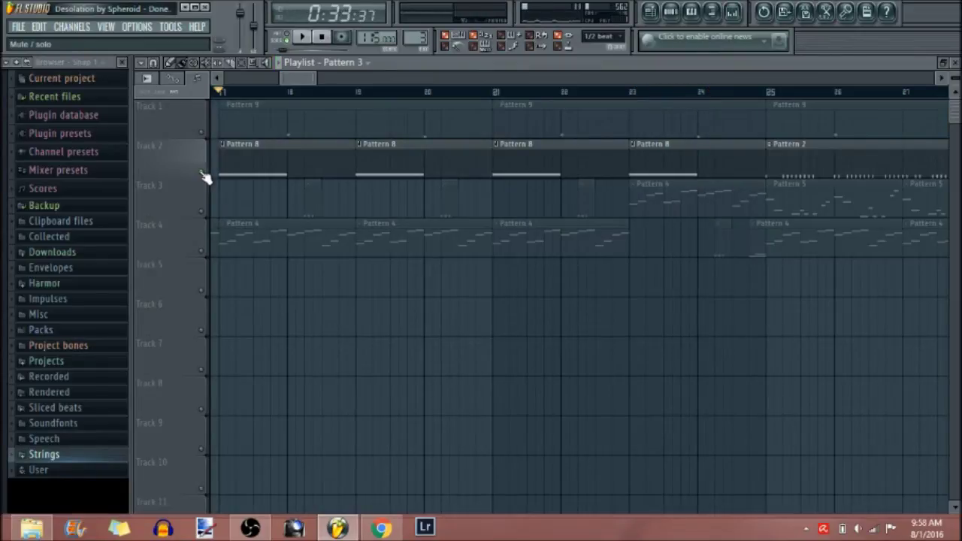
right_click(202, 173)
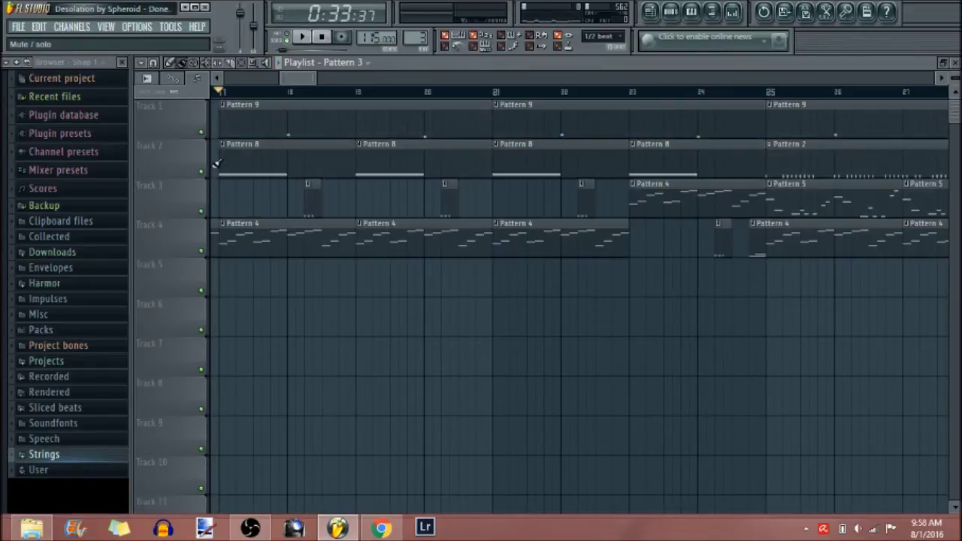
Open Pattern 8's notes in the Piano roll and bring up its Drumaxx instrument from the step sequencer.
double_click(268, 163)
drag(313, 76, 492, 107)
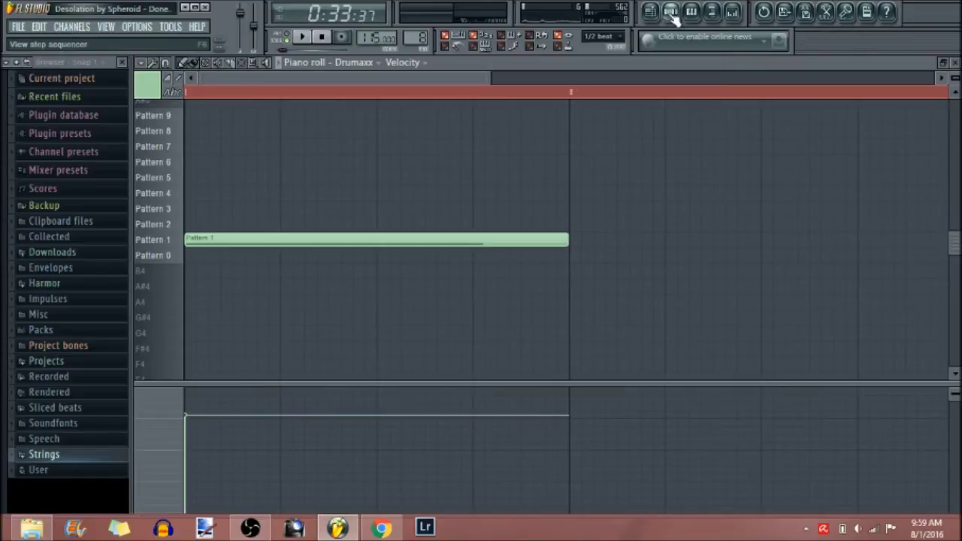
click(673, 14)
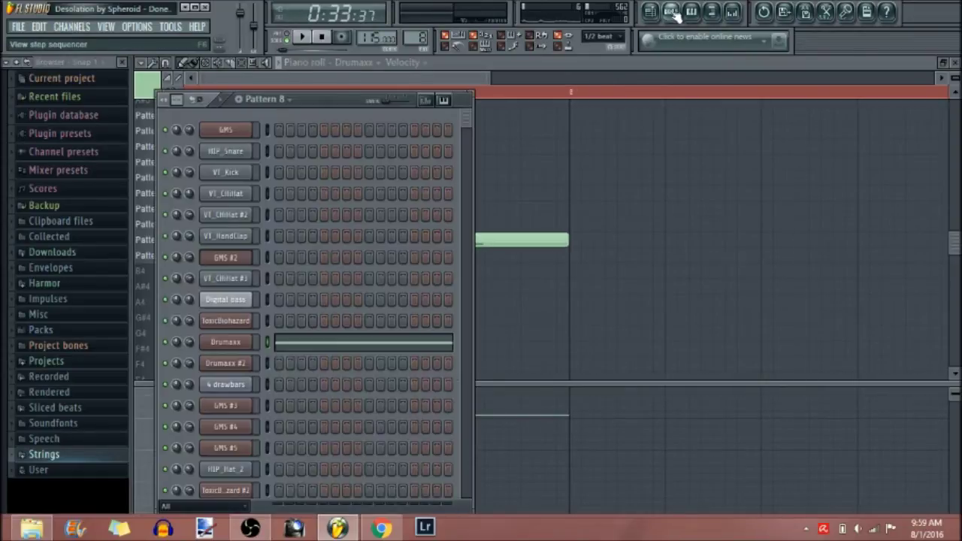
click(239, 344)
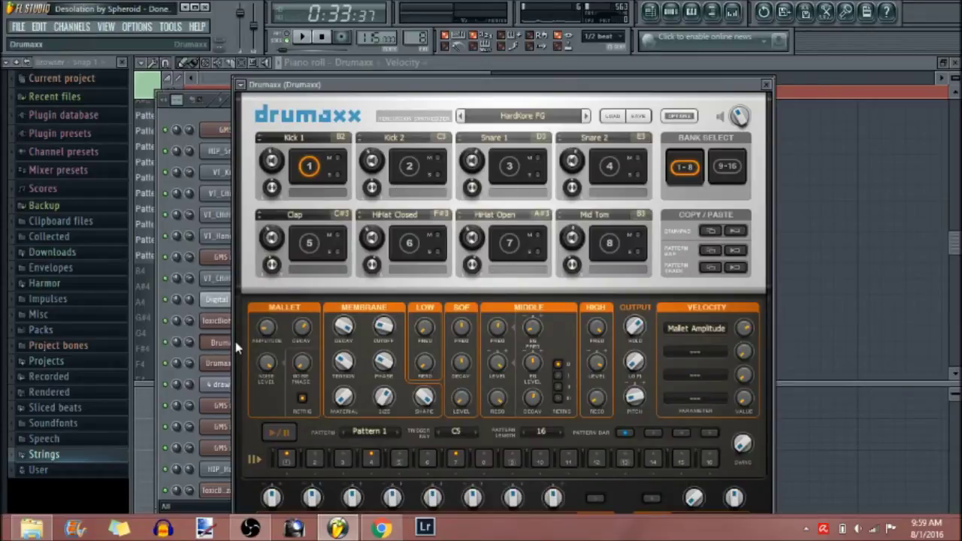
Choose the HardKore FG preset from the Dance bank in Drumaxx's presets library and return to the Piano roll.
click(505, 119)
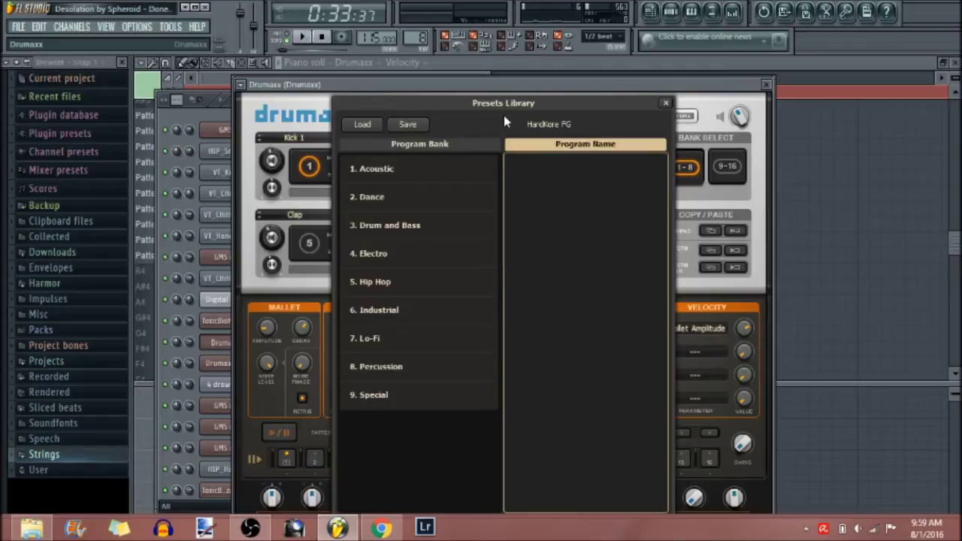
click(437, 170)
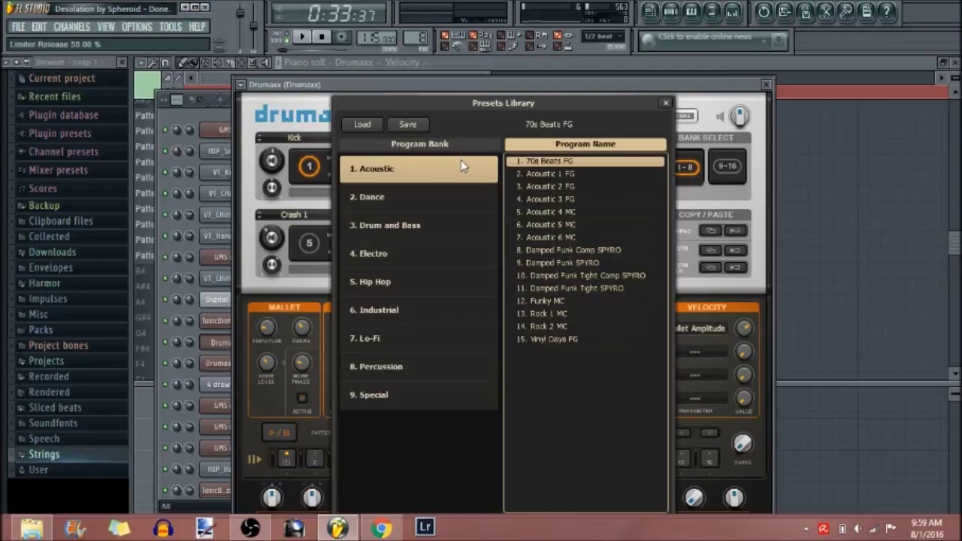
click(412, 198)
drag(666, 222, 664, 361)
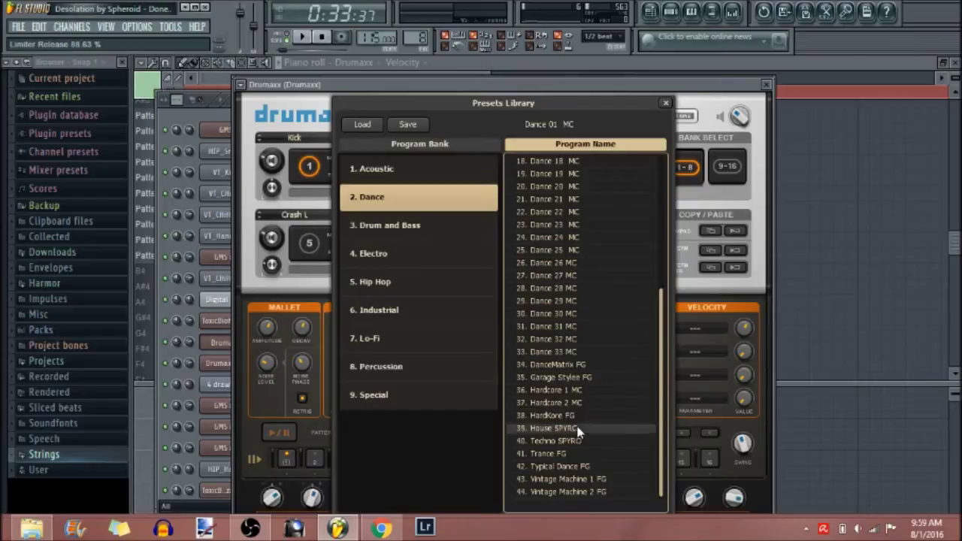
click(665, 103)
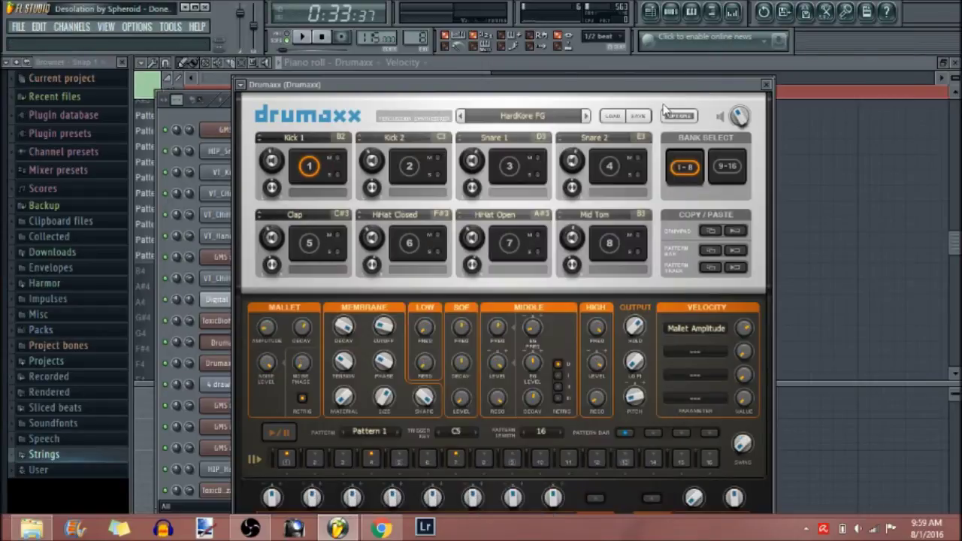
click(449, 73)
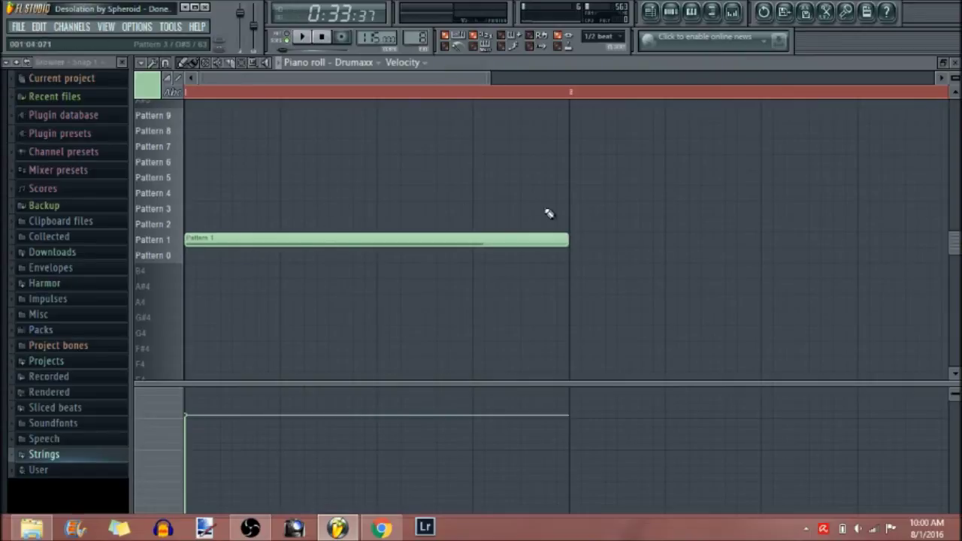
Play Pattern 8's Drumaxx loop in song mode and in pattern mode, and return to the Playlist.
key(space)
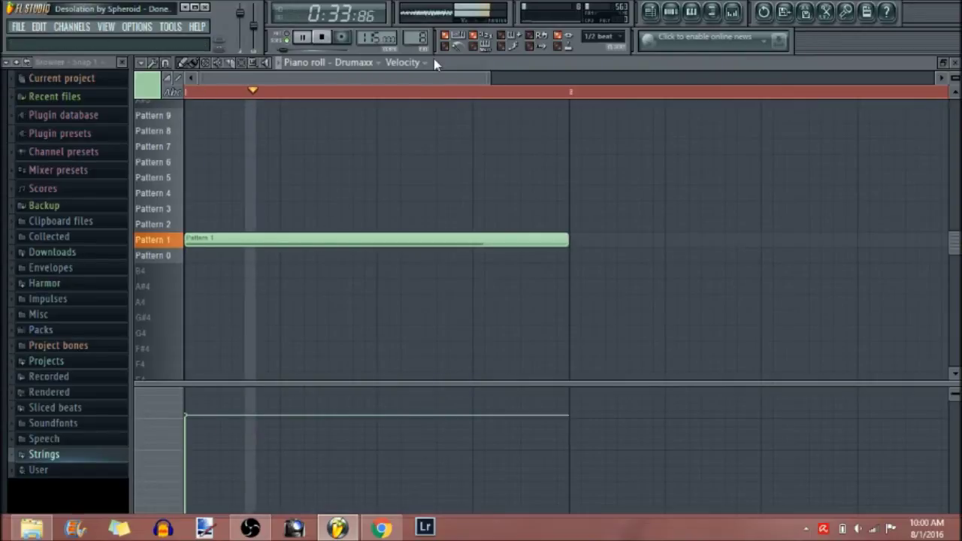
key(space)
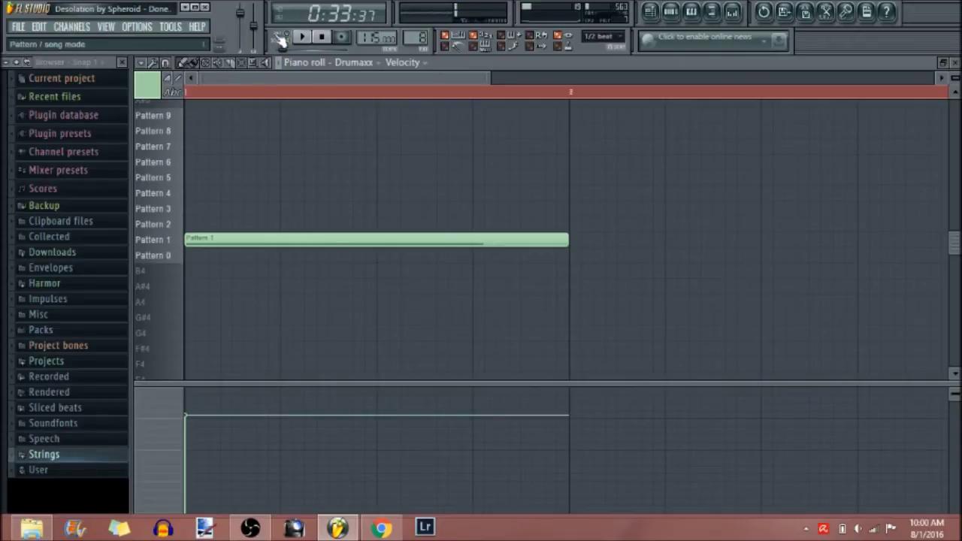
key(space)
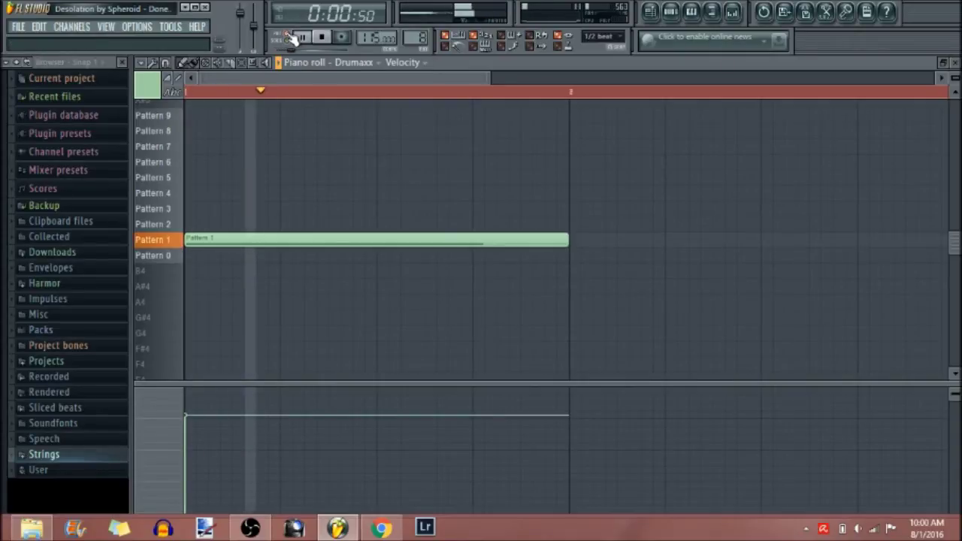
key(space)
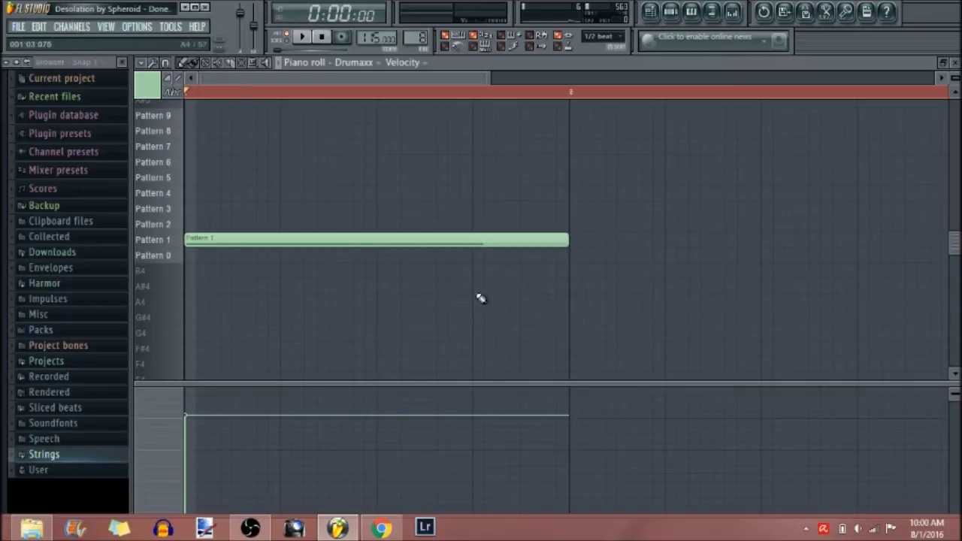
click(955, 65)
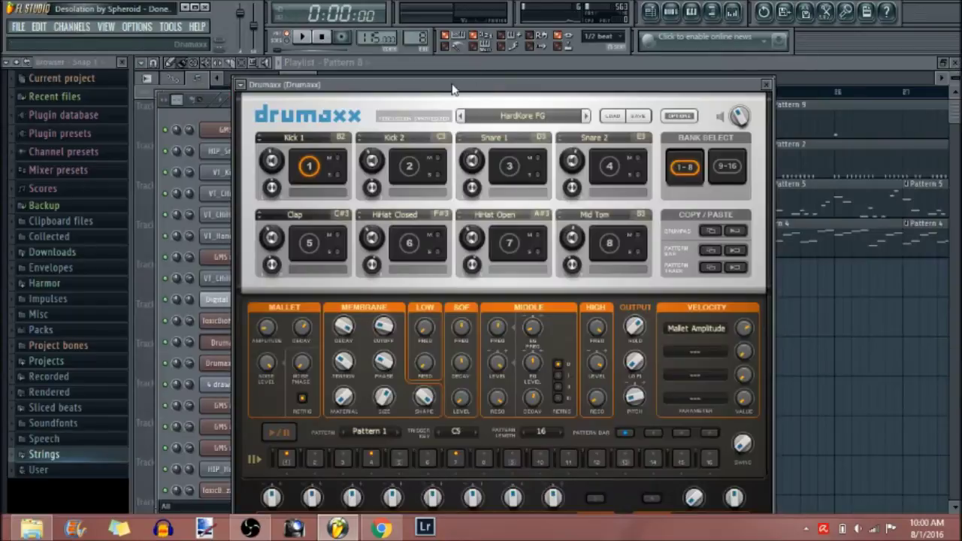
click(301, 78)
Open the Pattern 9 clip on Track 1 in the Piano roll and examine its Drumaxx #2 notes during playback.
drag(300, 76, 298, 78)
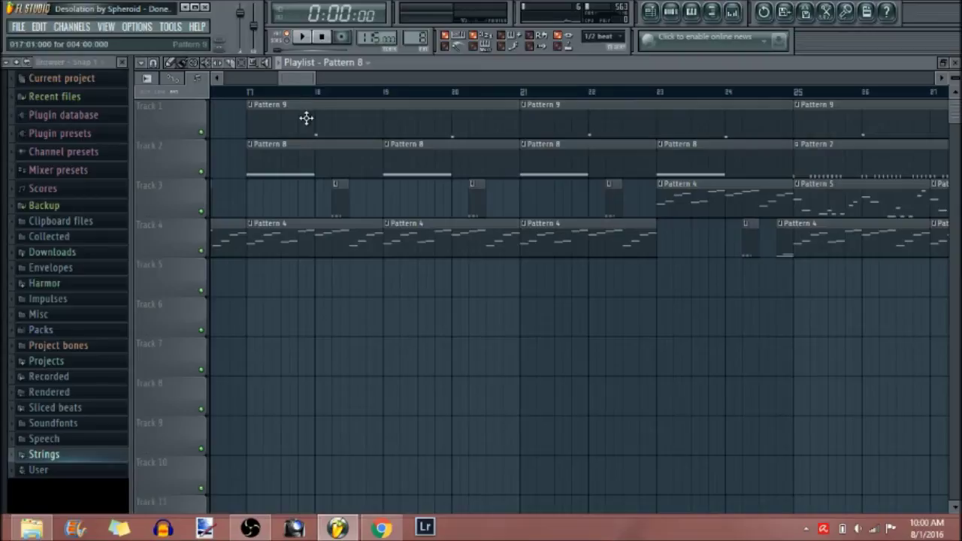
double_click(307, 118)
key(space)
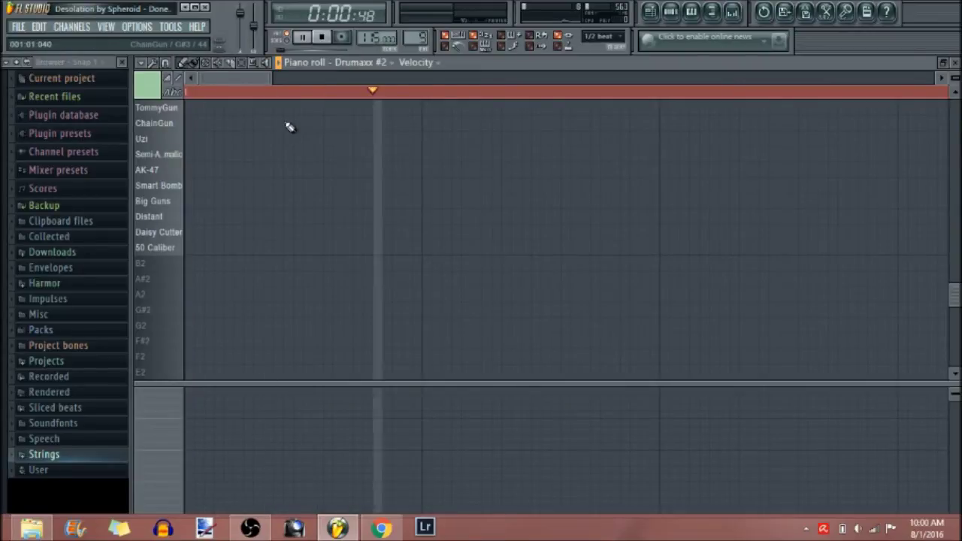
drag(268, 81, 581, 140)
key(space)
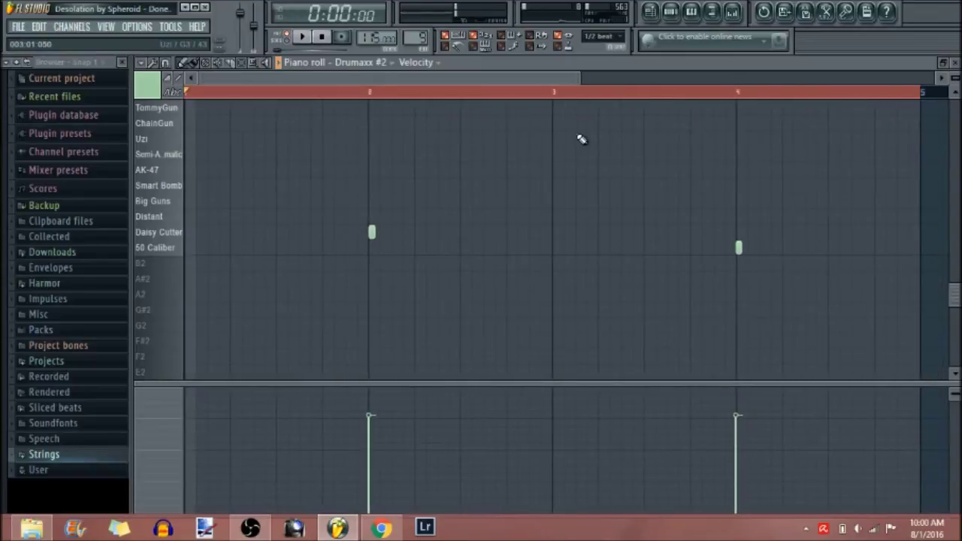
Load the Guns & Munitions FG preset from the Special bank into Drumaxx #2 and return to the Piano roll.
click(673, 12)
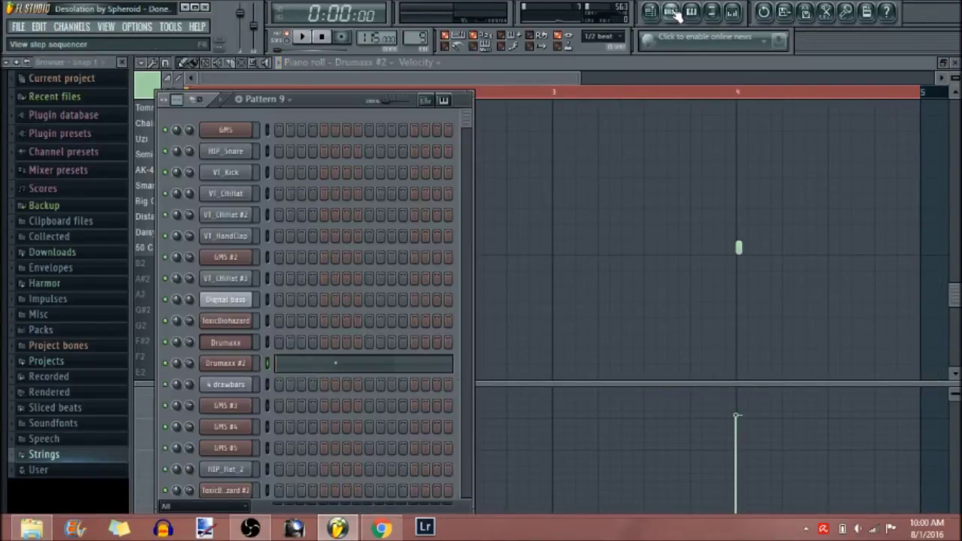
click(226, 364)
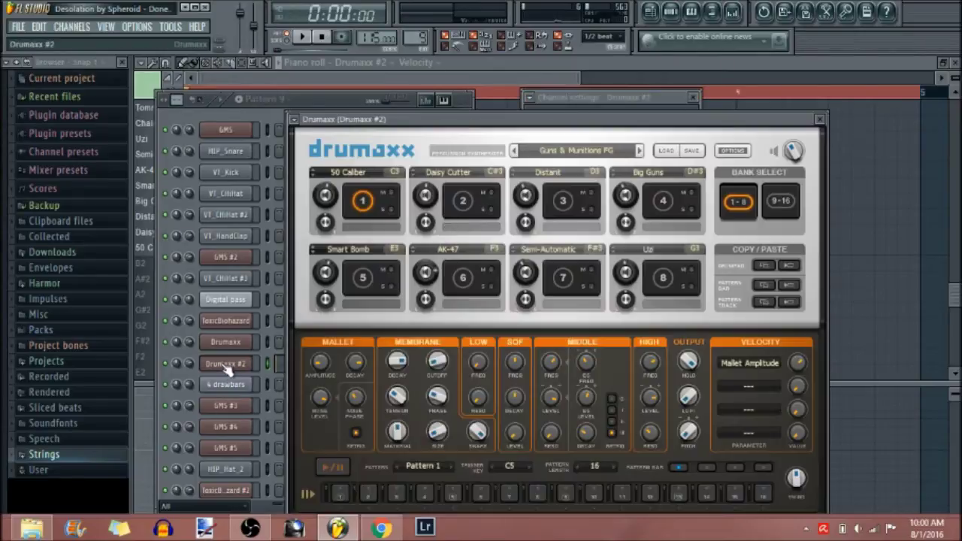
click(572, 153)
click(481, 431)
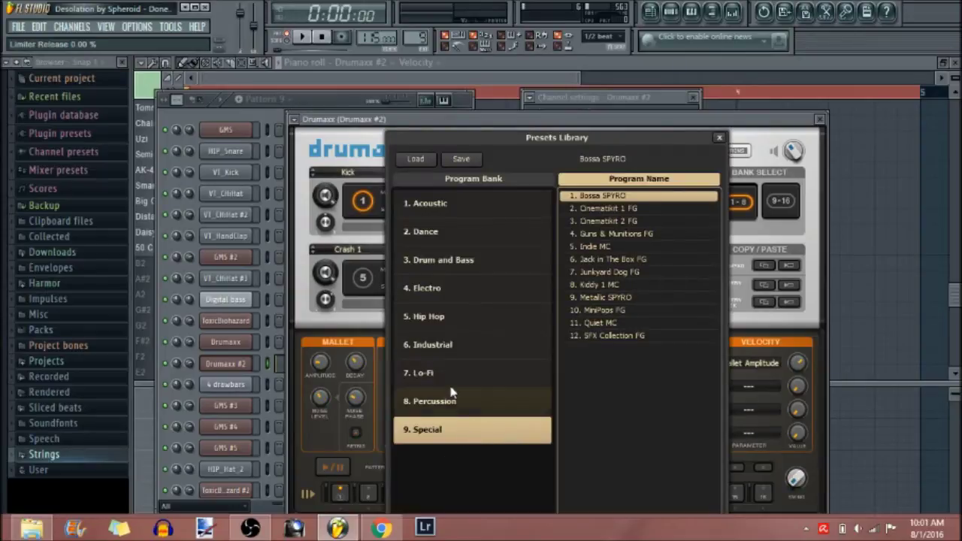
click(615, 235)
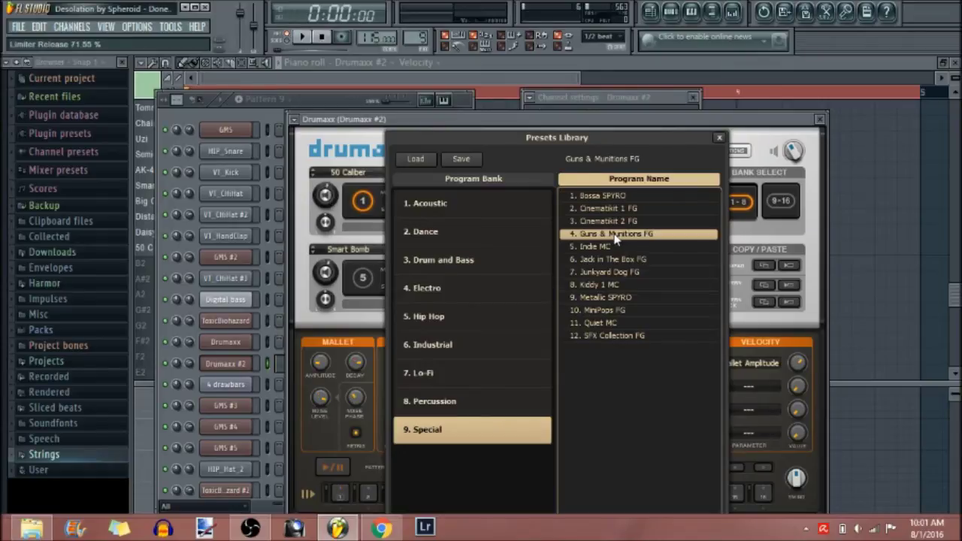
click(548, 75)
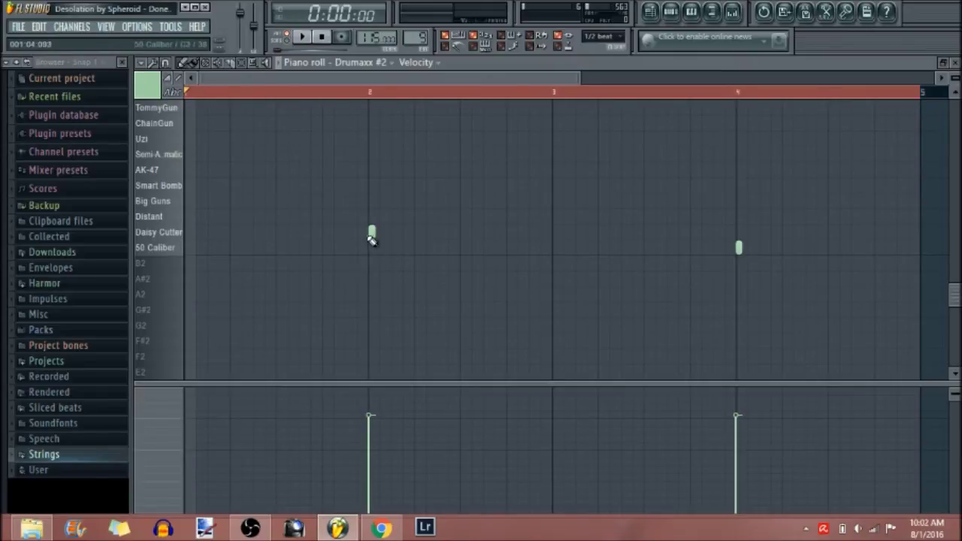
Play Pattern 9 twice to hear the Daisy Cutter and 50 Caliber notes, and close the Piano roll.
key(space)
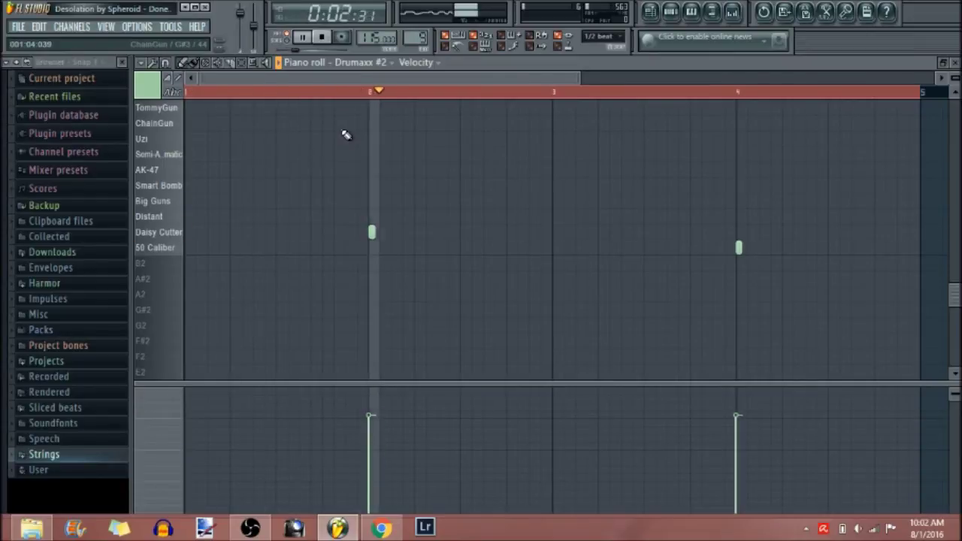
key(space)
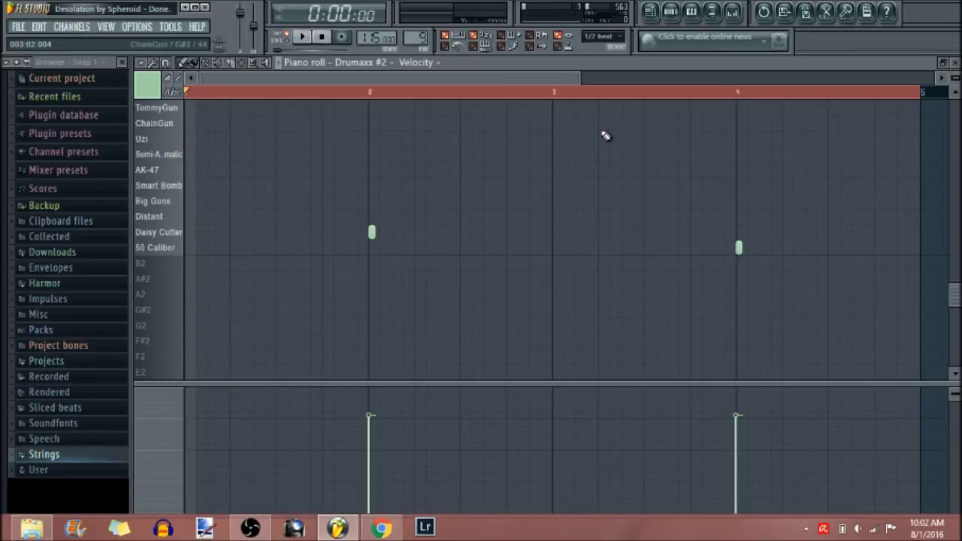
key(space)
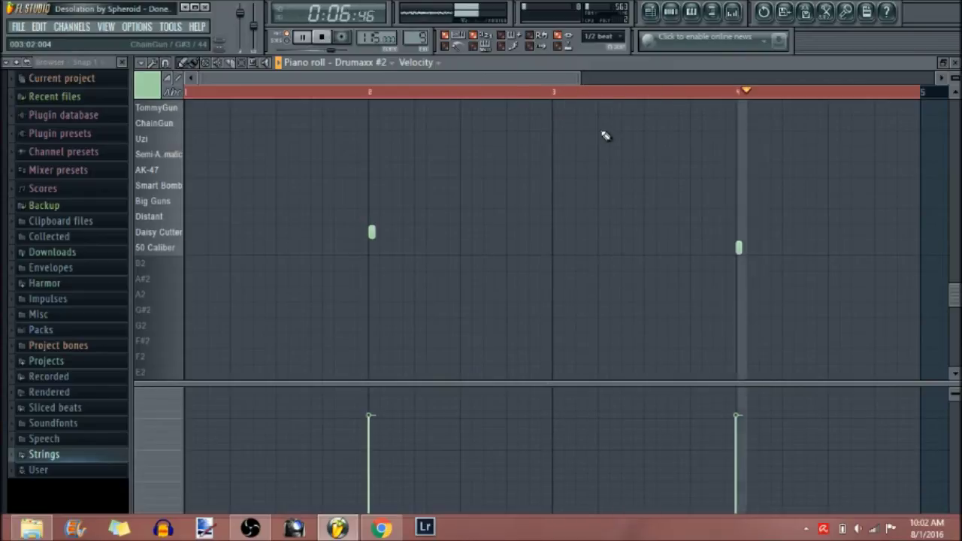
key(space)
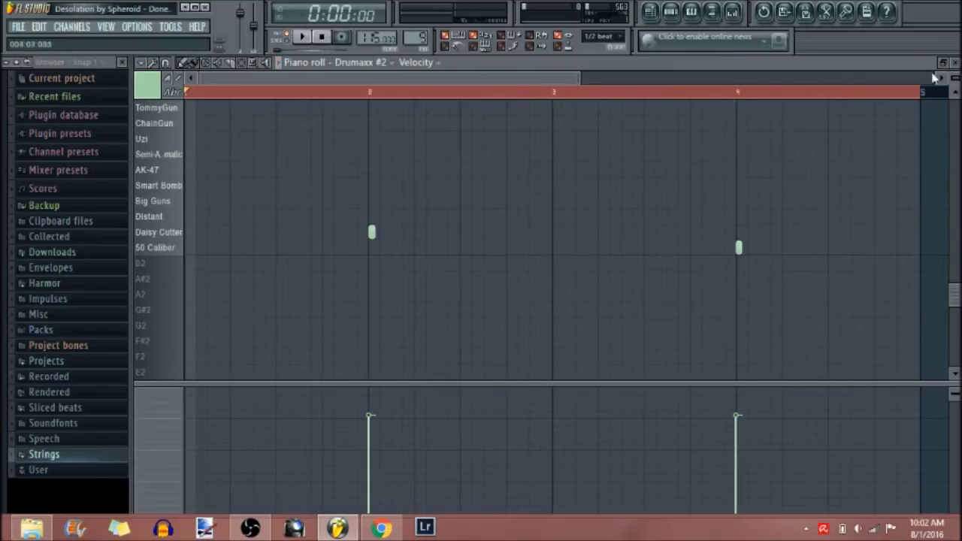
click(956, 63)
Play the arrangement in song mode from about bar 17 to hear Patterns 9, 8, 3 and 4 together.
drag(297, 77, 296, 78)
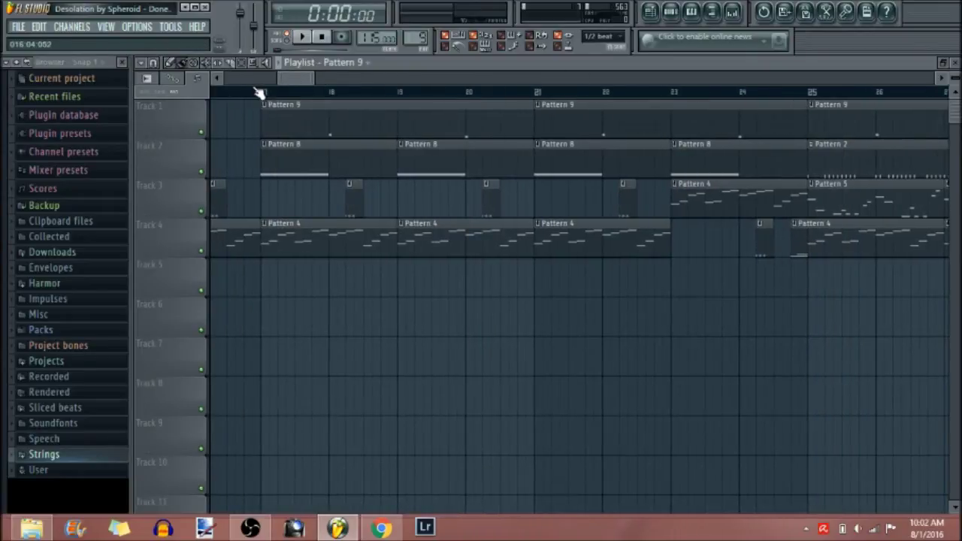
click(260, 92)
key(space)
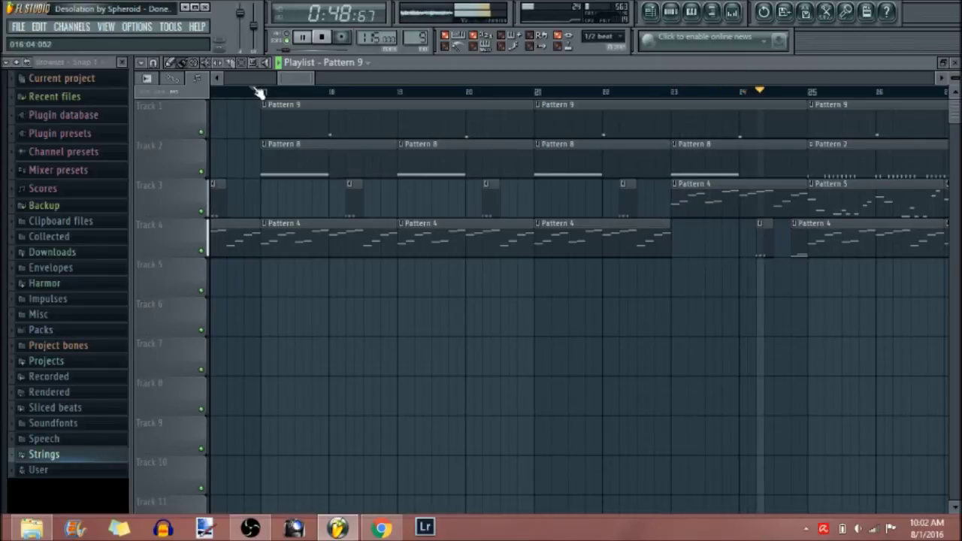
key(space)
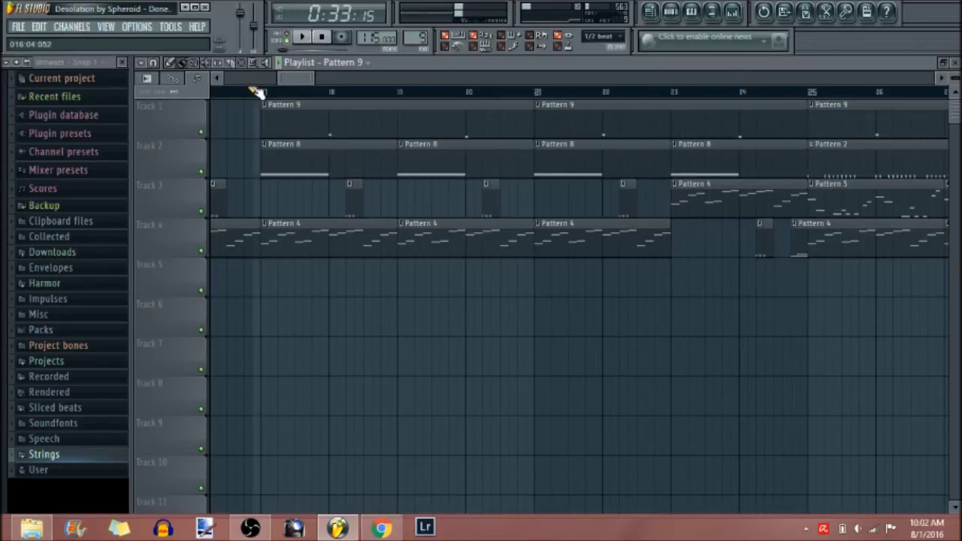
Play the arrangement from bar 33 with Track 2 soloed to hear Pattern 6, and restore all tracks.
drag(312, 79, 348, 81)
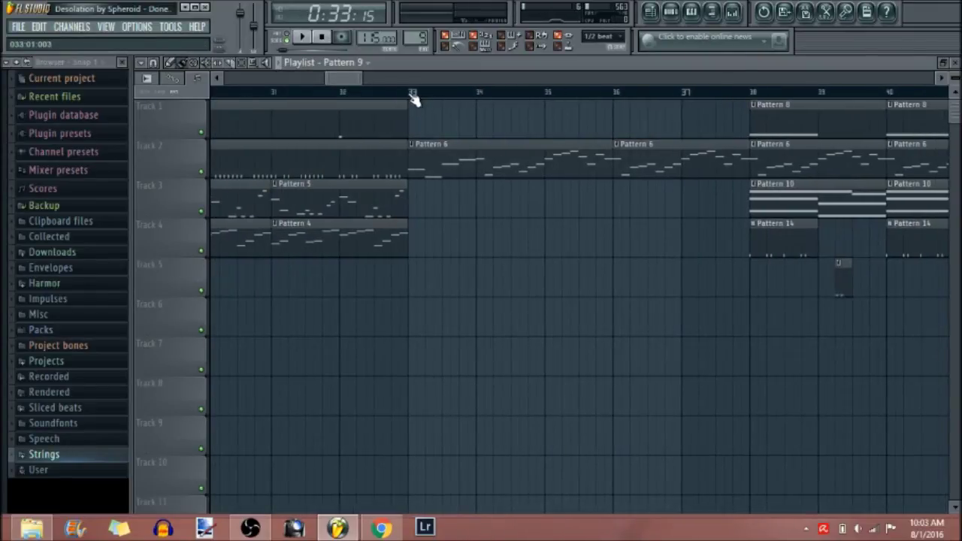
click(411, 93)
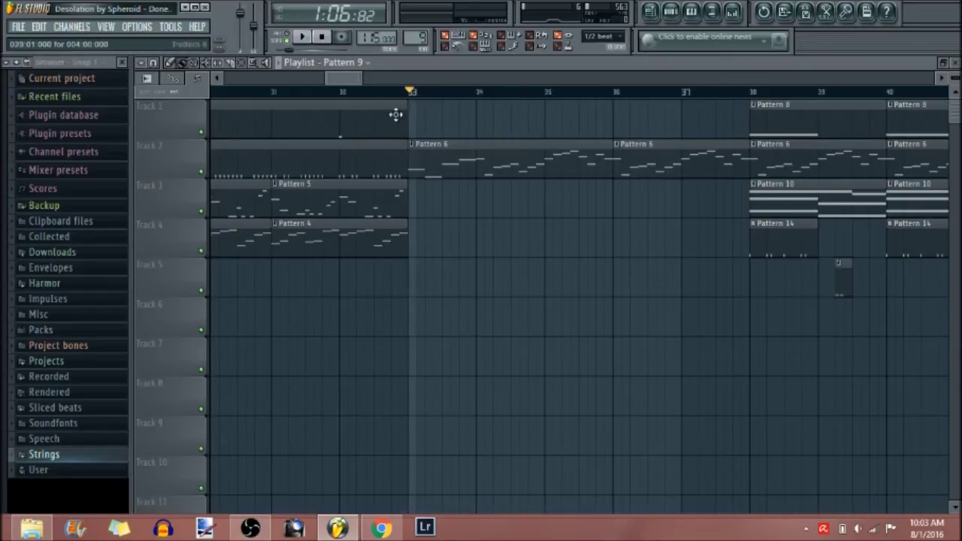
right_click(201, 172)
key(space)
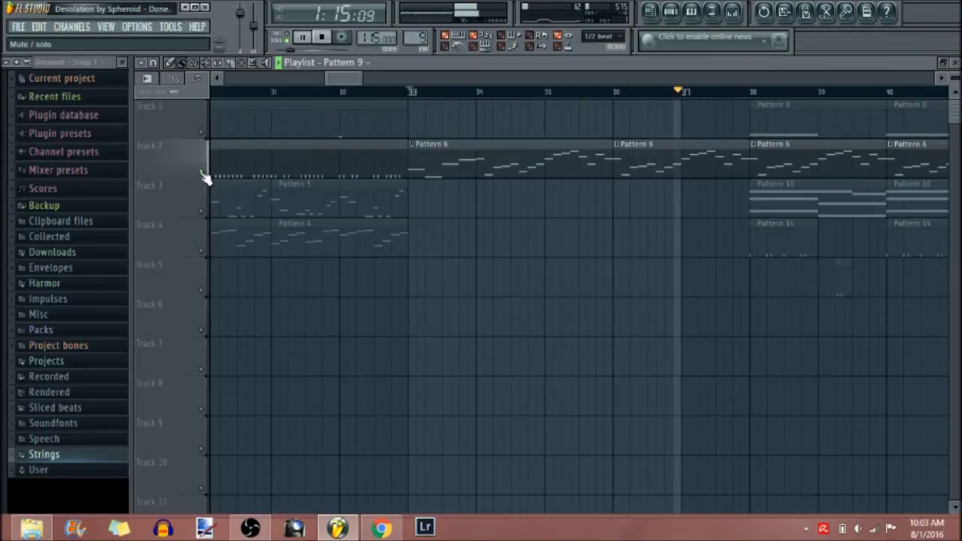
key(space)
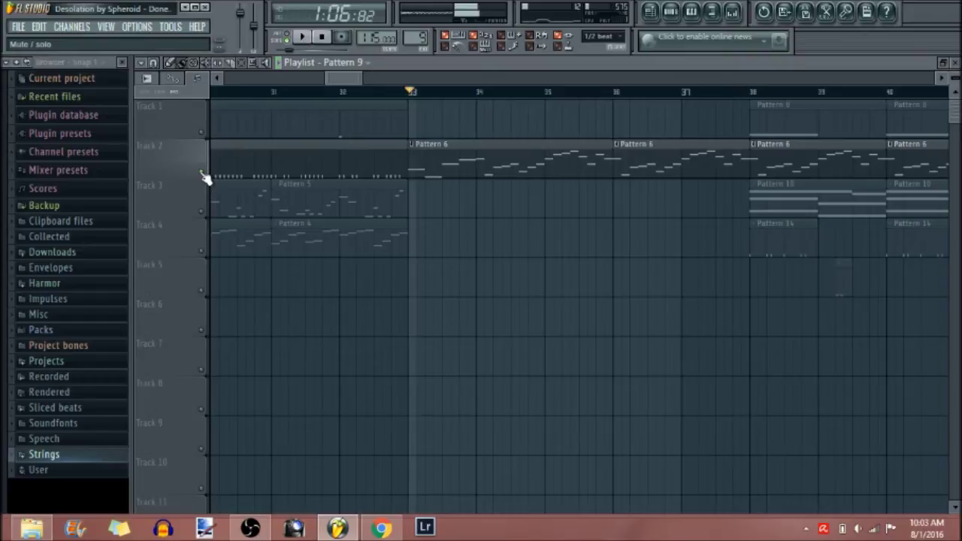
right_click(202, 172)
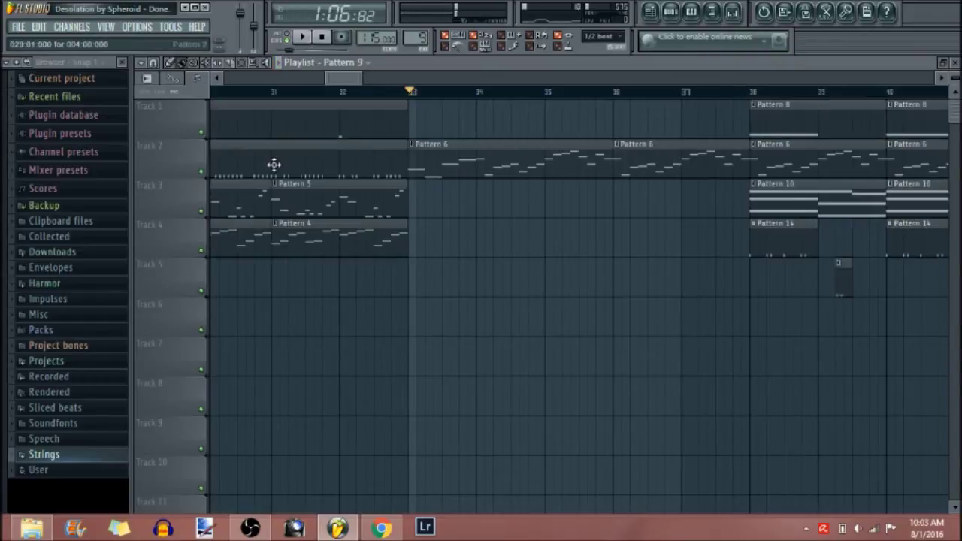
Open the Pattern 6 clip on Track 2 in the Piano roll and play its ToxicBiohazard notes.
double_click(449, 159)
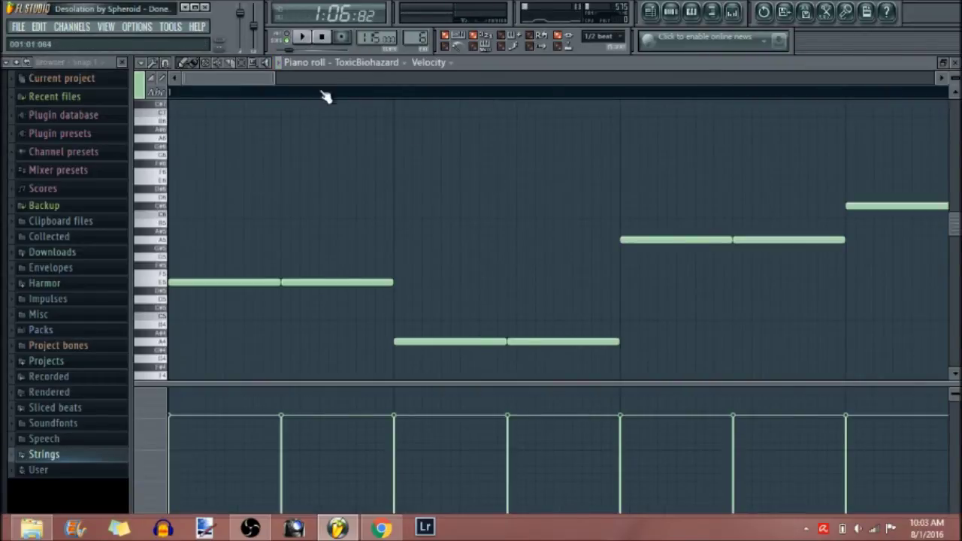
drag(271, 78, 396, 128)
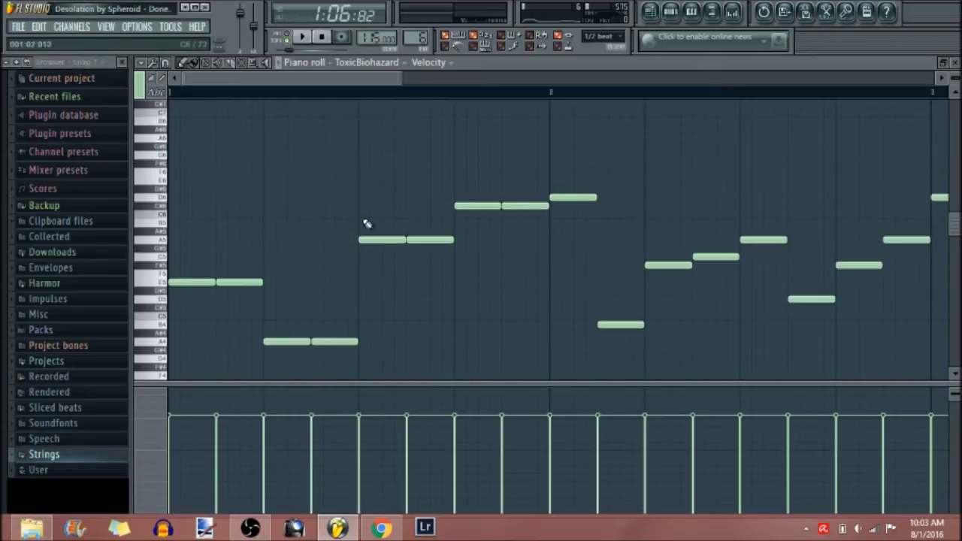
key(space)
key(space)
key(space)
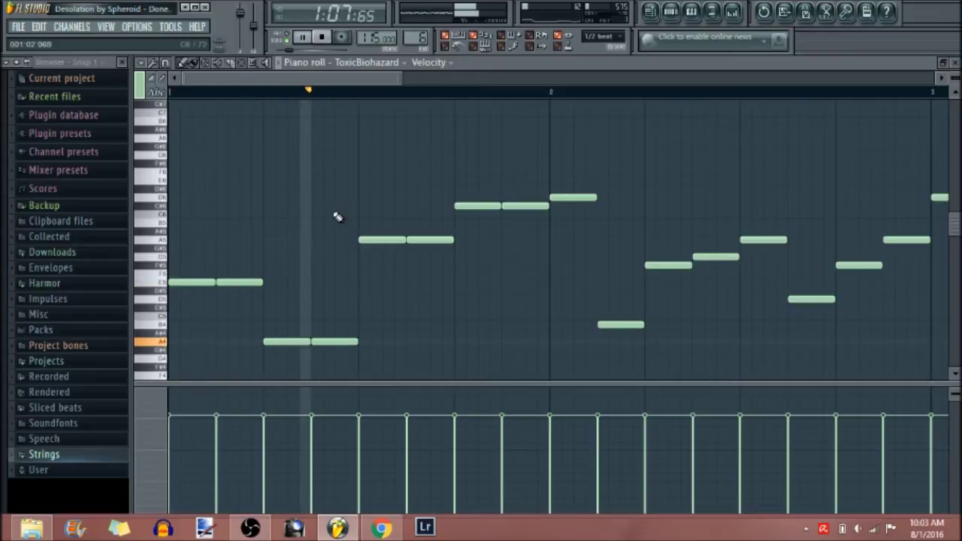
key(space)
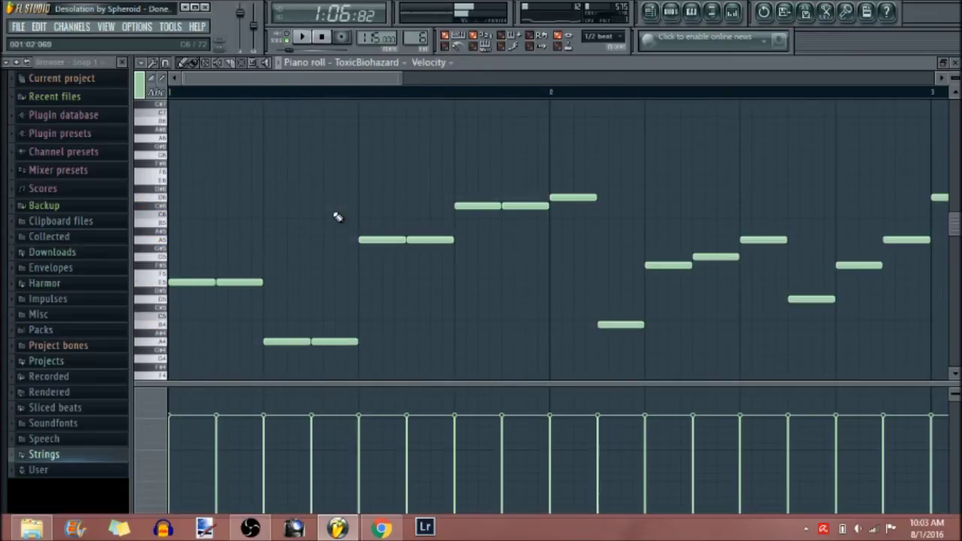
drag(398, 77, 535, 78)
Open the ToxicBiohazard channel's synth from the step sequencer and examine its polyphony and unison voice options.
click(677, 17)
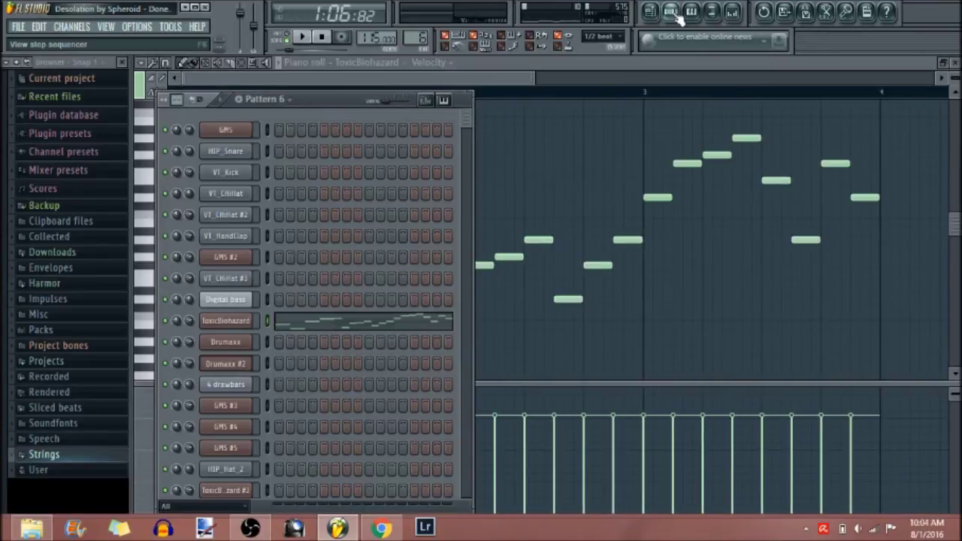
click(225, 321)
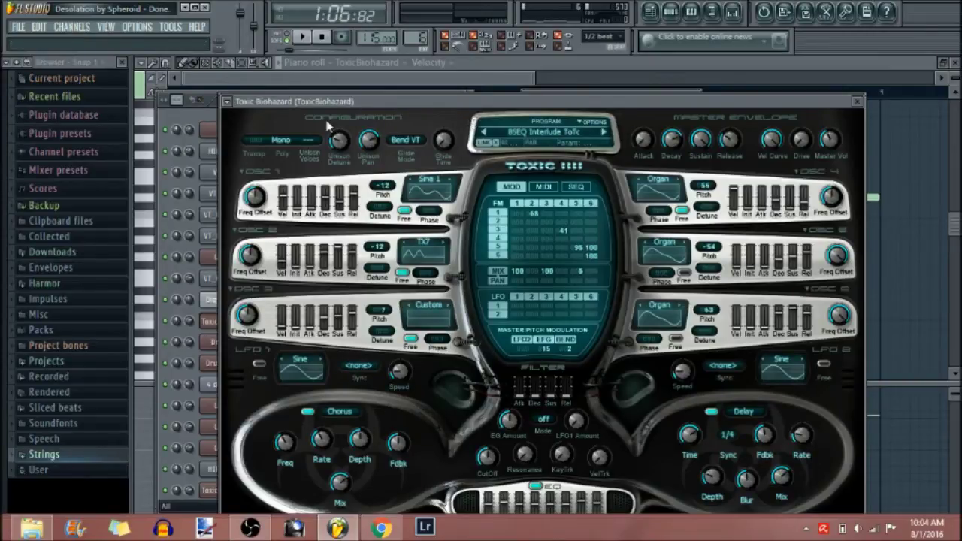
click(279, 140)
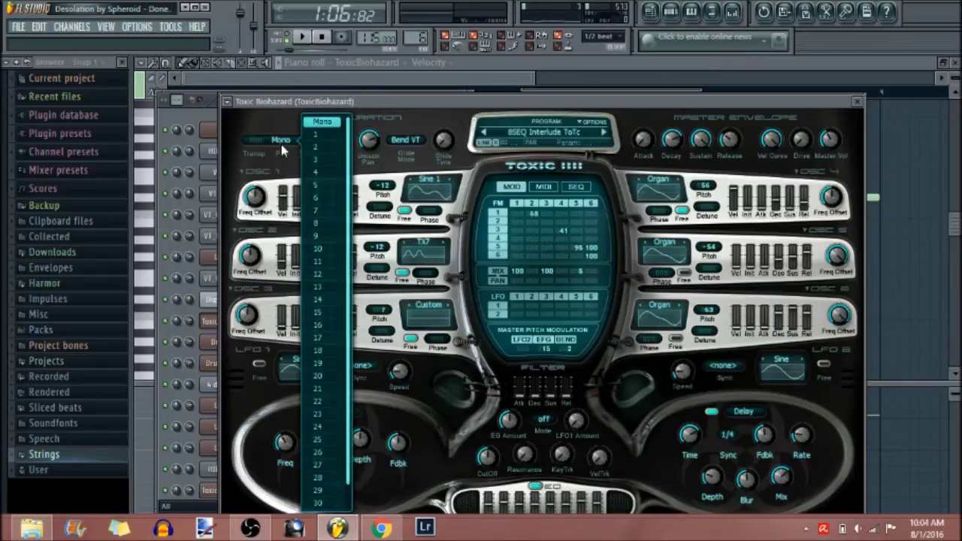
click(282, 140)
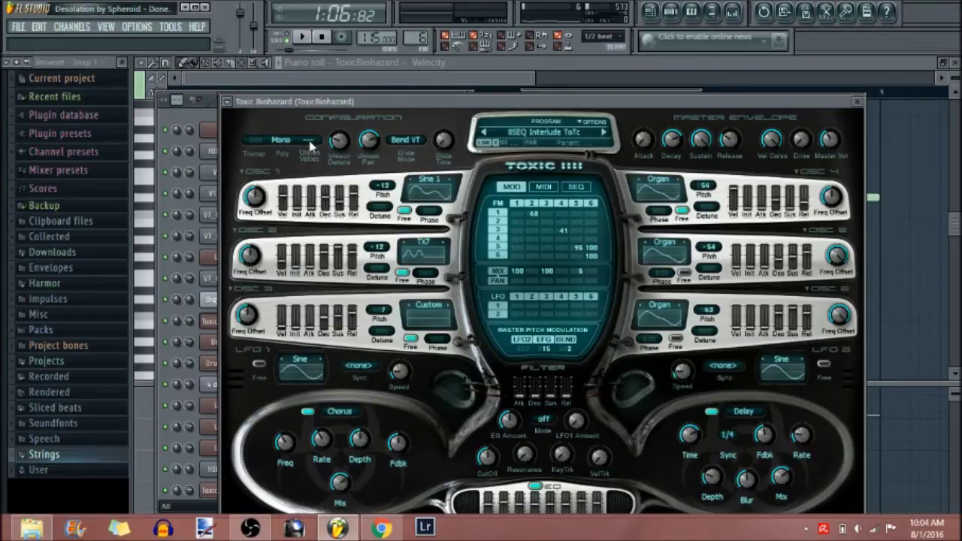
click(309, 144)
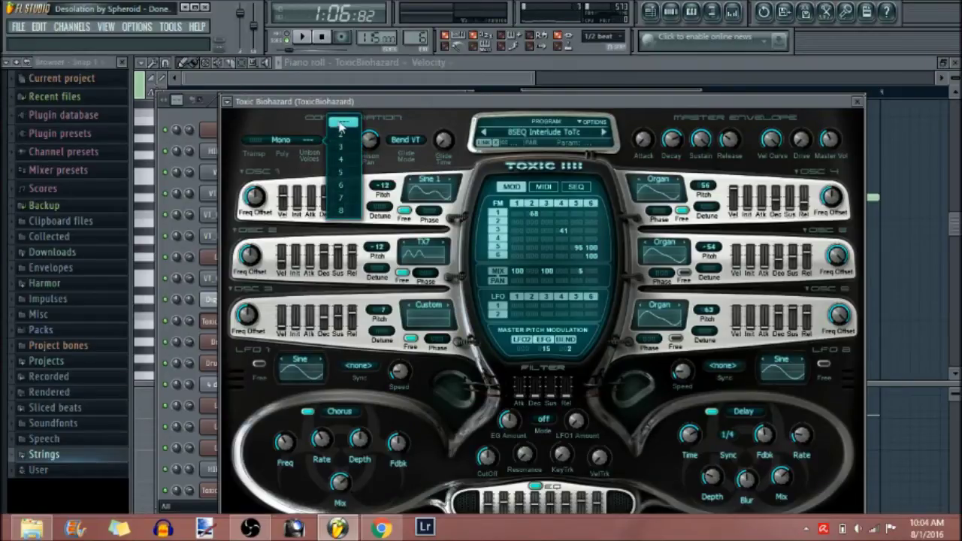
click(304, 133)
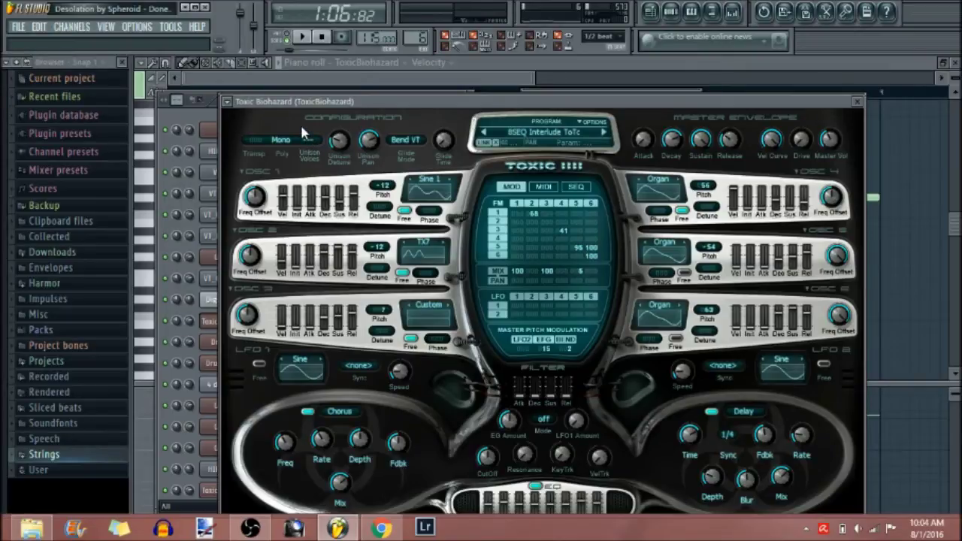
Examine the waveform choices of oscillators 2 and 3 in Toxic Biohazard and listen to the sound in playback.
click(425, 245)
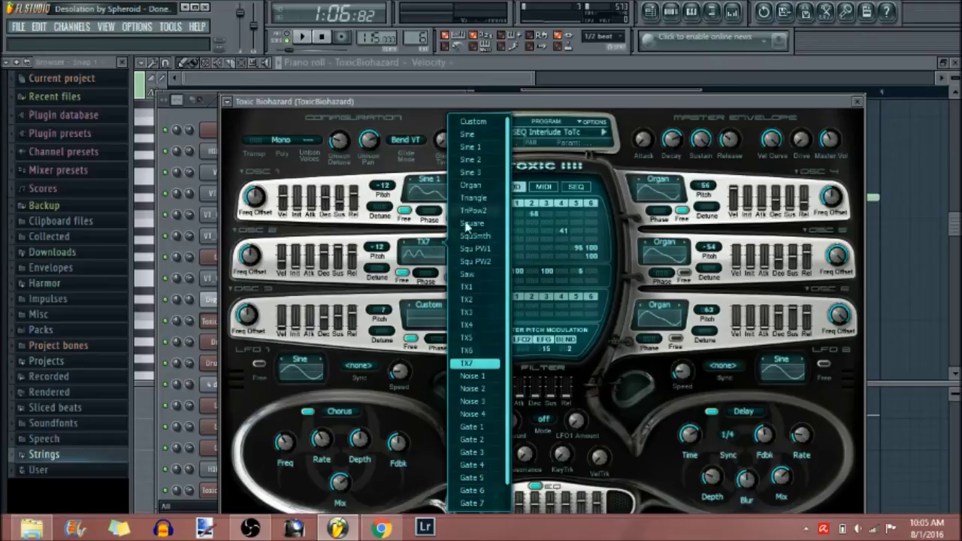
click(420, 241)
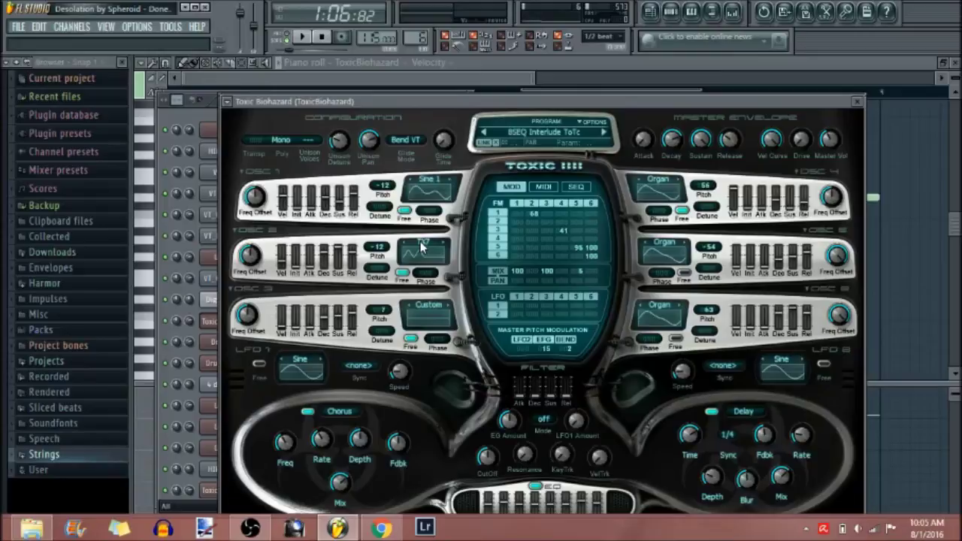
click(425, 309)
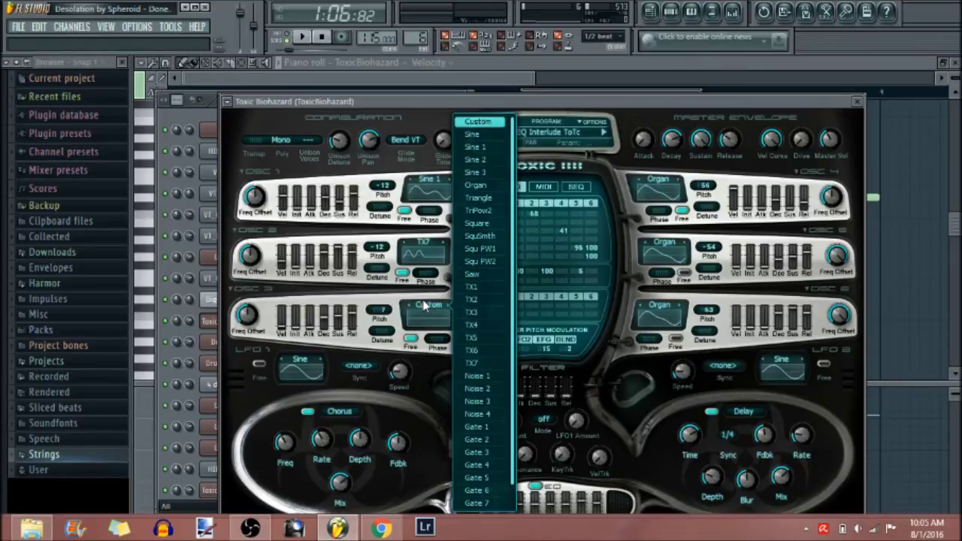
click(425, 306)
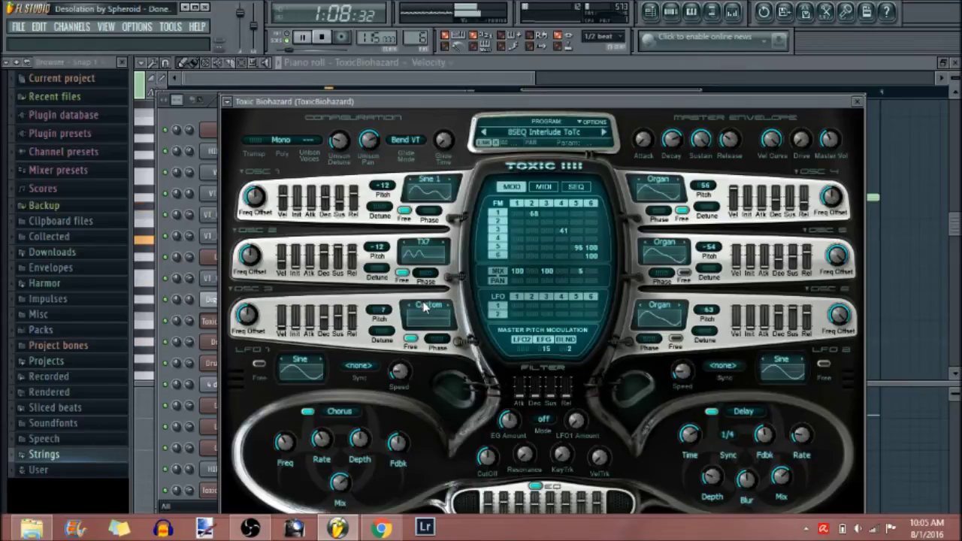
key(space)
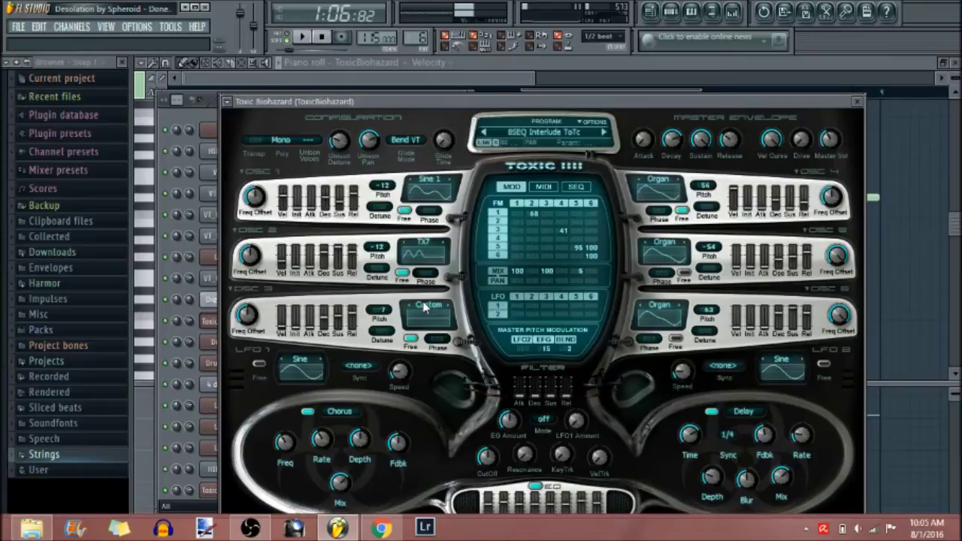
Return to the Playlist and place the playhead at bar 38, where the Pattern 10 clips start.
key(F5)
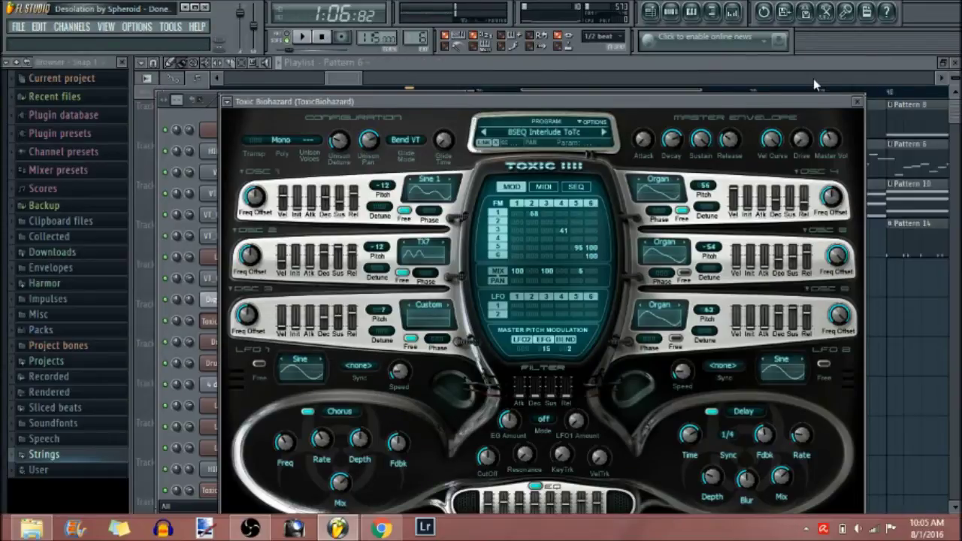
click(333, 81)
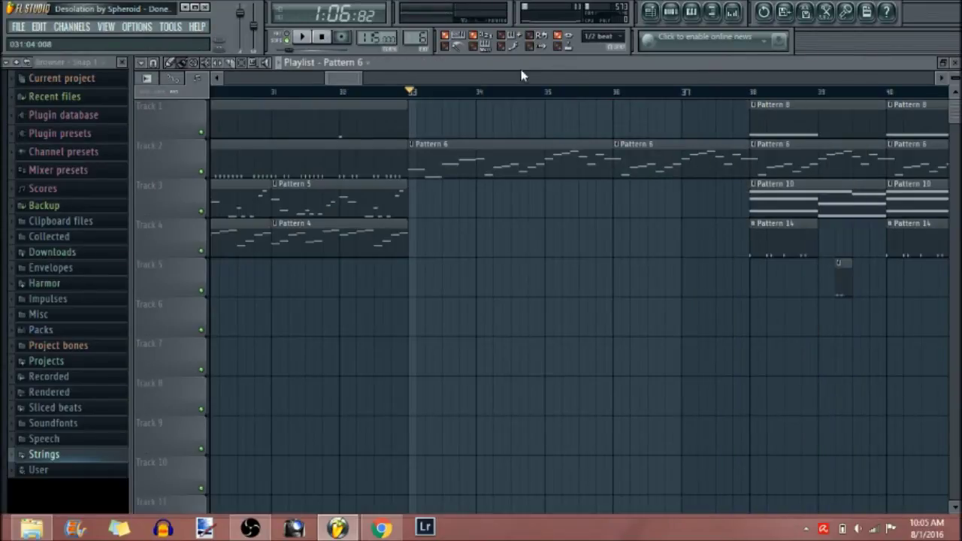
drag(352, 82, 367, 81)
click(404, 94)
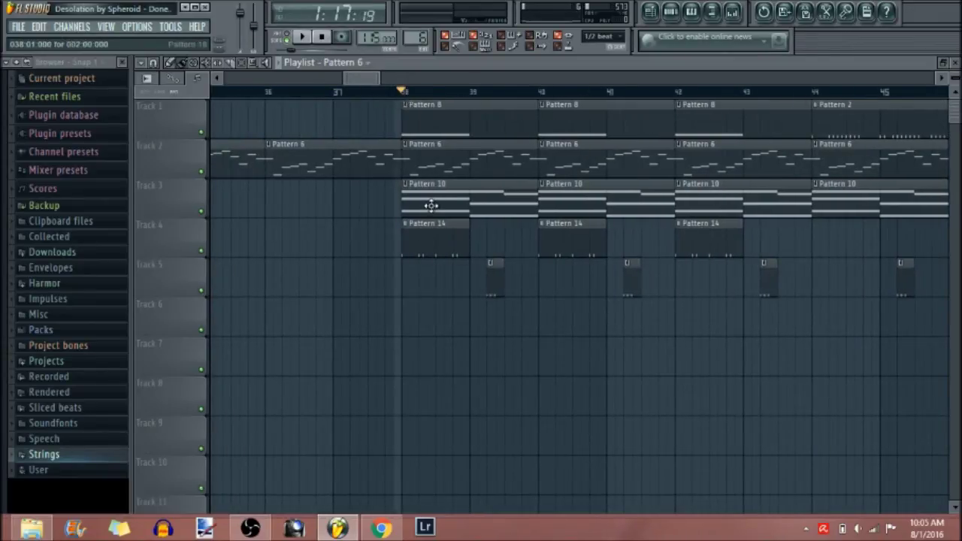
Open the Pattern 10 clip on Track 3 in the Piano roll and play its 4 drawbars chords in pattern mode.
double_click(431, 206)
drag(287, 79, 602, 180)
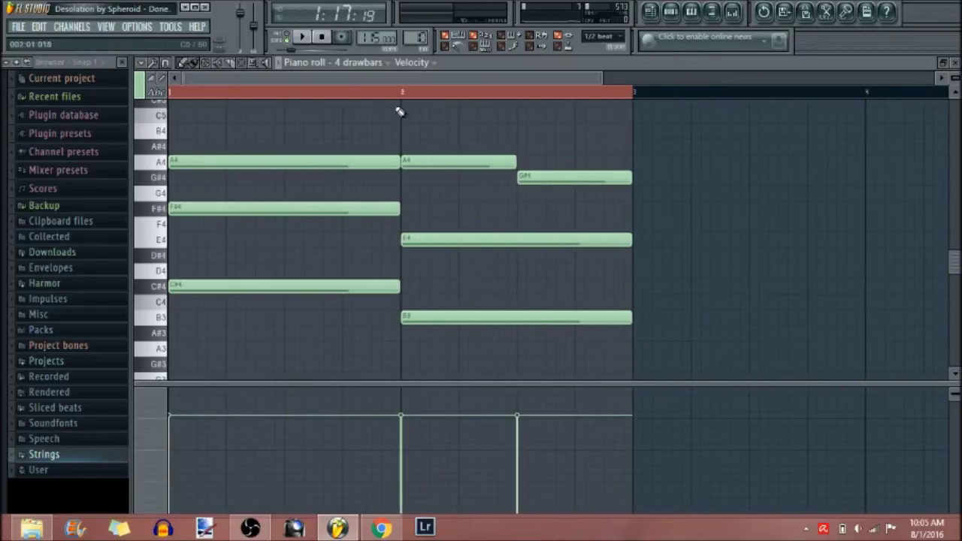
click(292, 38)
click(295, 37)
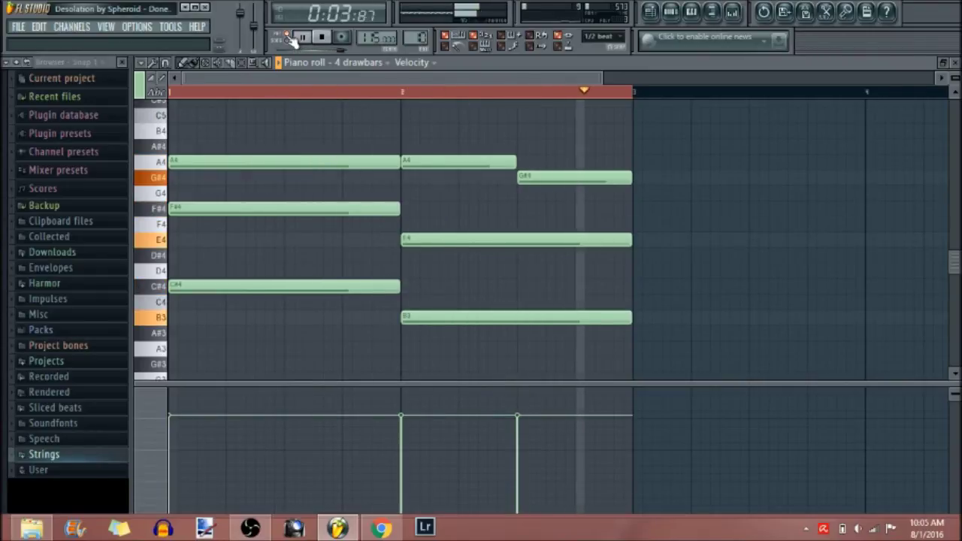
click(291, 38)
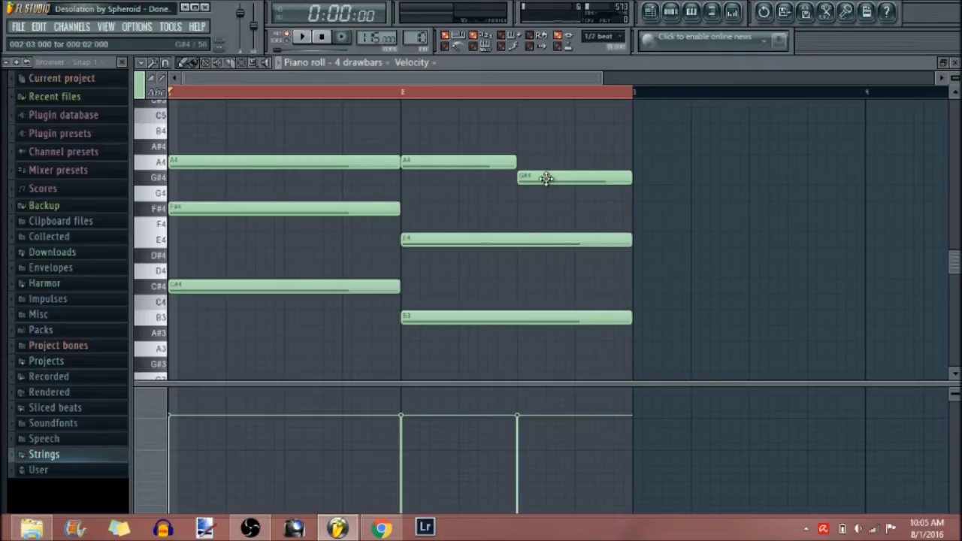
Open the 4 drawbars channel's Sytrus synth and load the 4 drawbars preset from the Organ category.
click(671, 10)
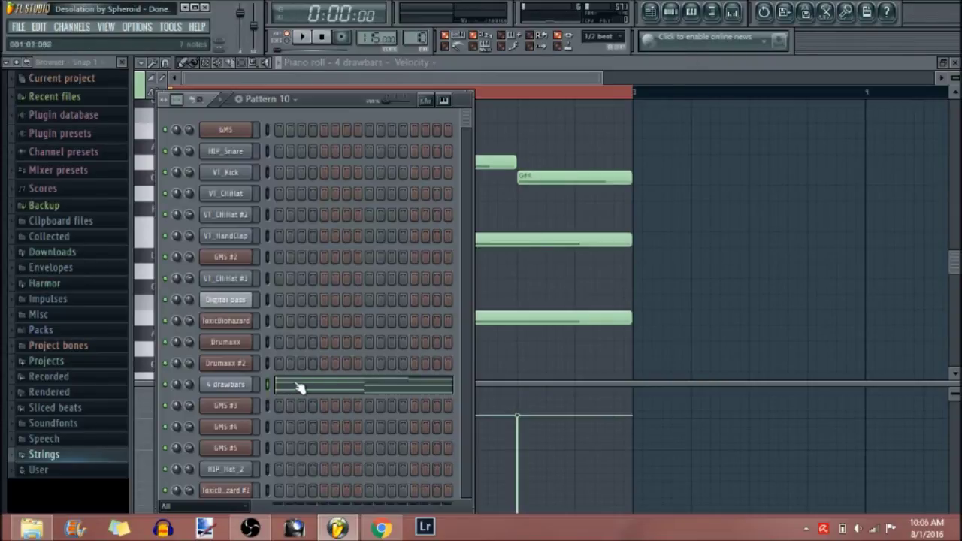
click(235, 388)
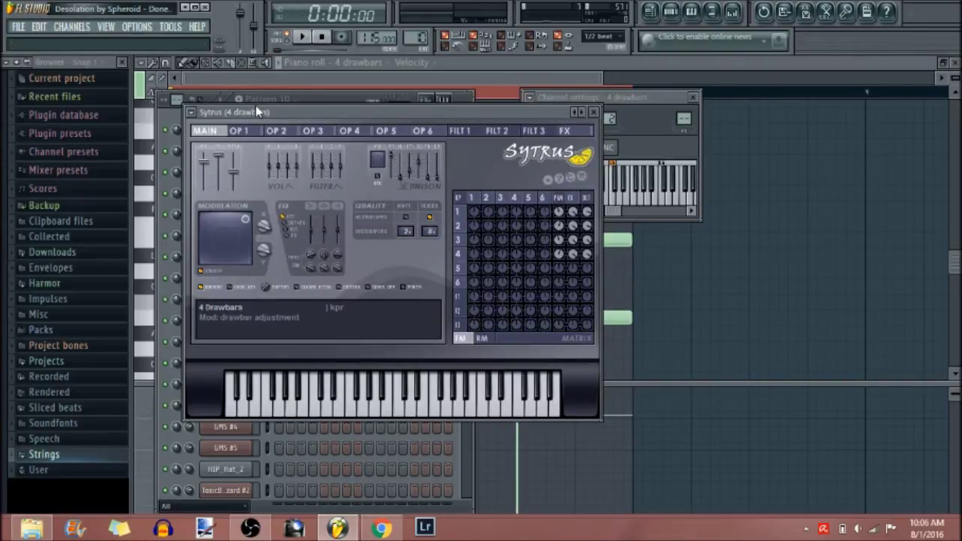
click(577, 115)
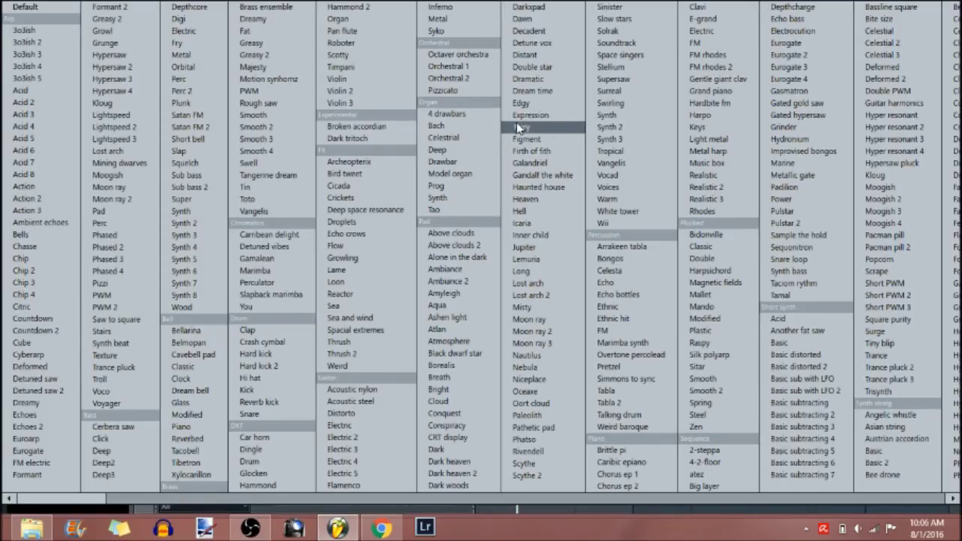
click(460, 114)
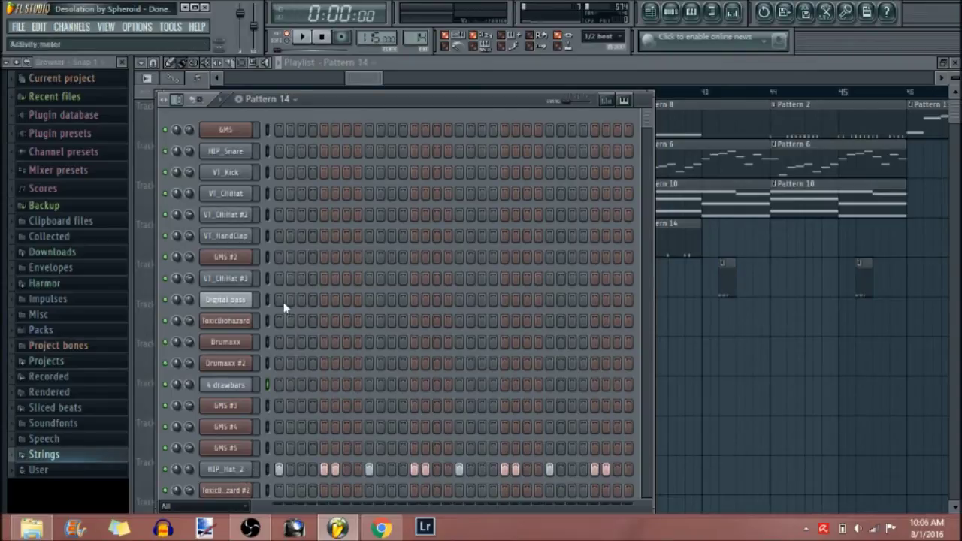
Play Pattern 14's HIP_Hat_2 beat alone and together with Pattern 8 from bar 38, with only Tracks 1 and 4 active.
key(space)
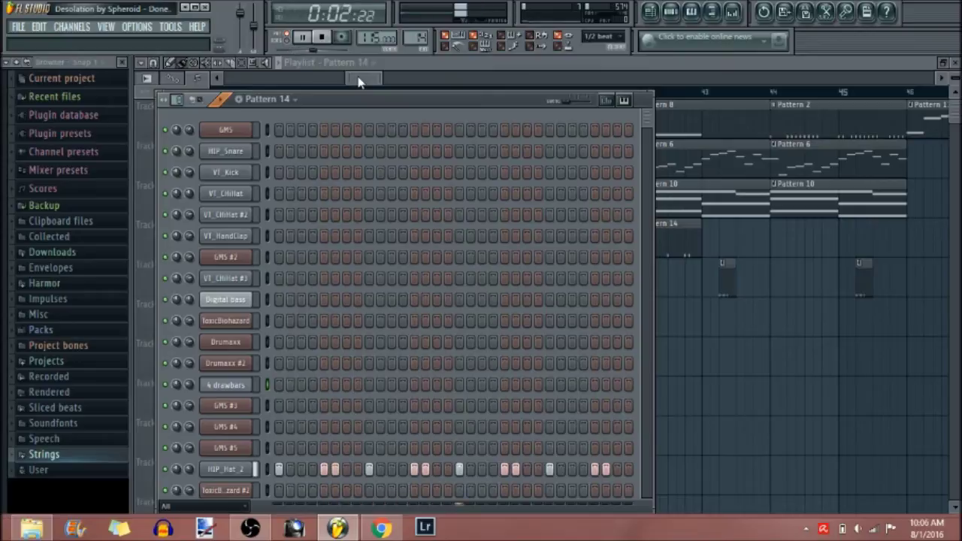
key(space)
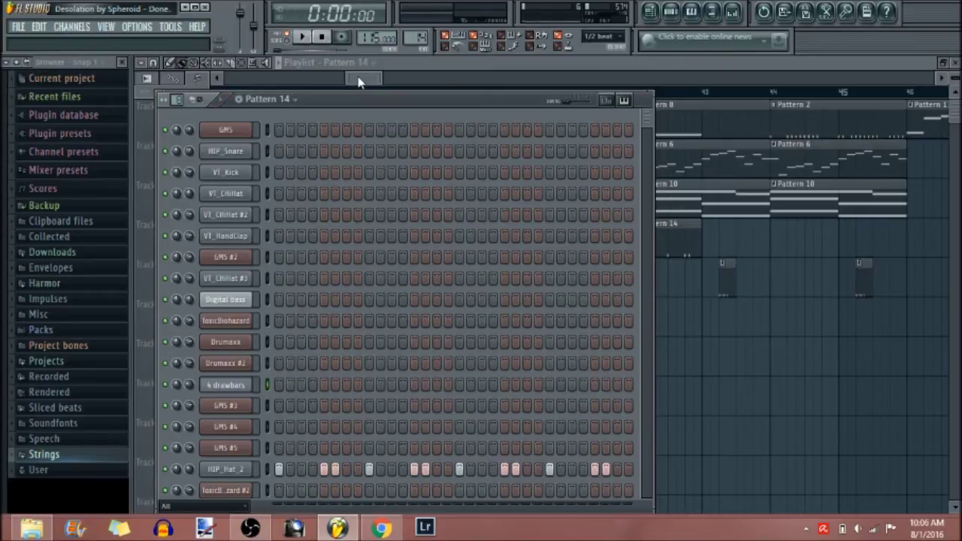
click(359, 81)
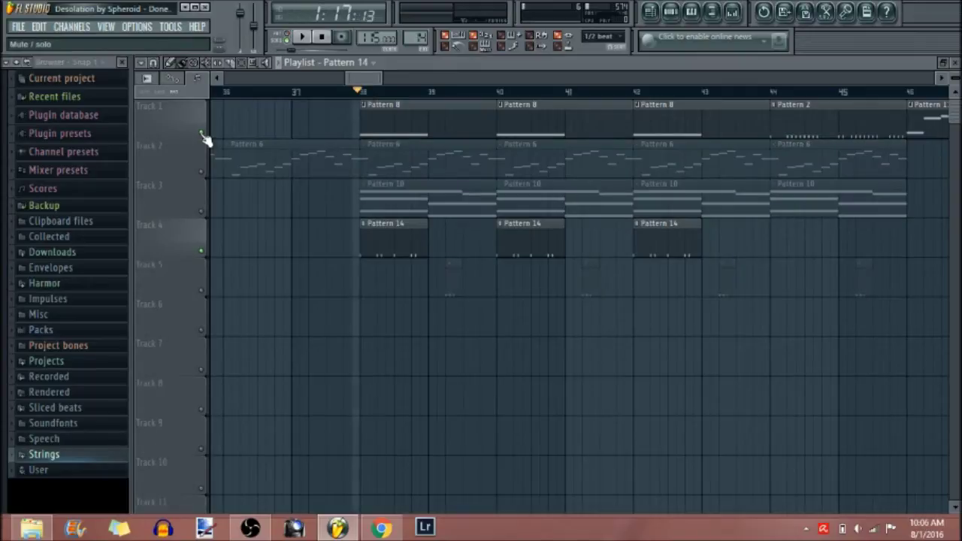
key(space)
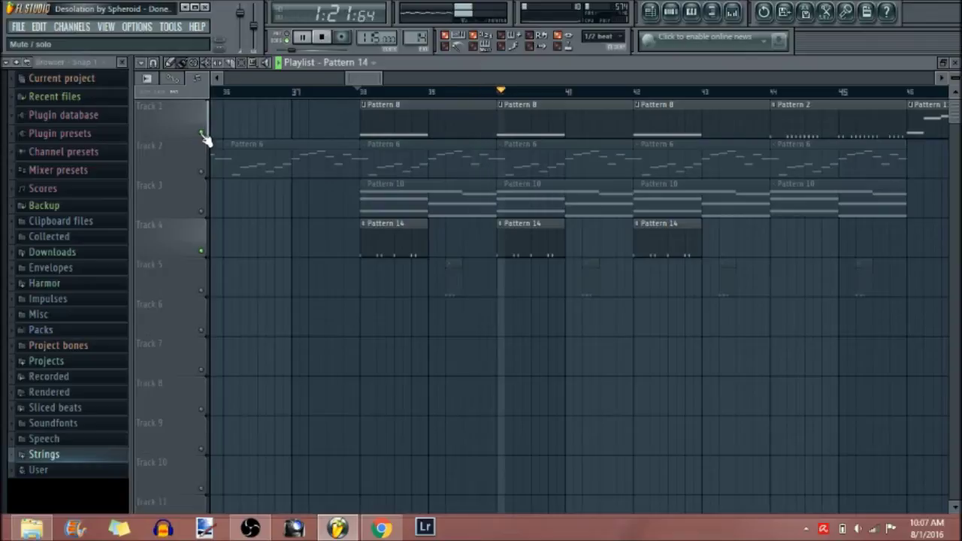
key(space)
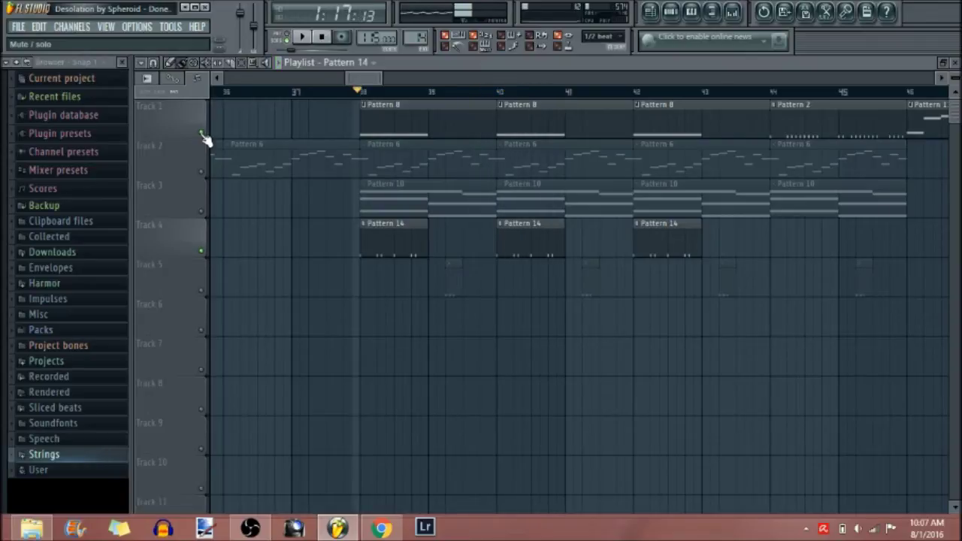
Reactivate all Playlist tracks and place the playhead at bar 44, where the Pattern 2 clip on Track 1 starts.
click(202, 135)
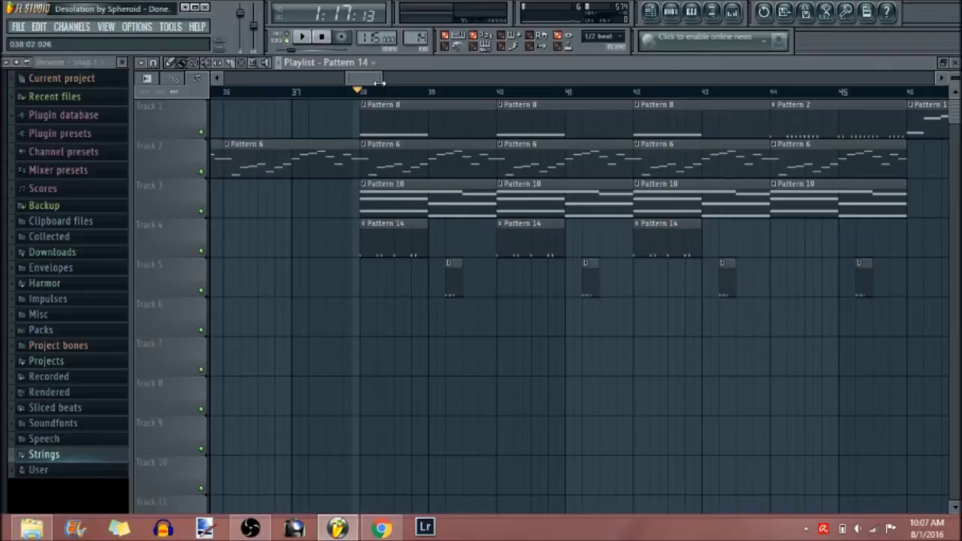
scroll(374, 83, right, 4)
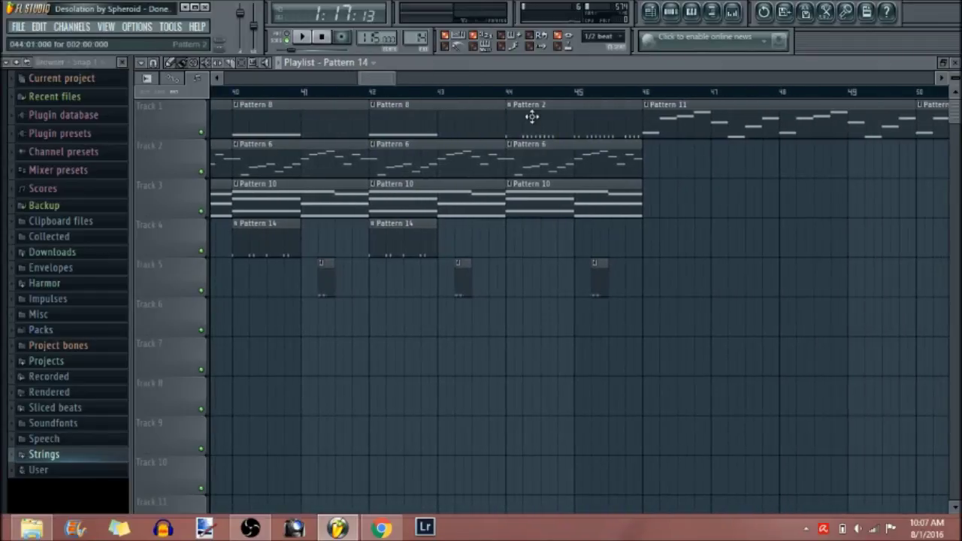
click(506, 92)
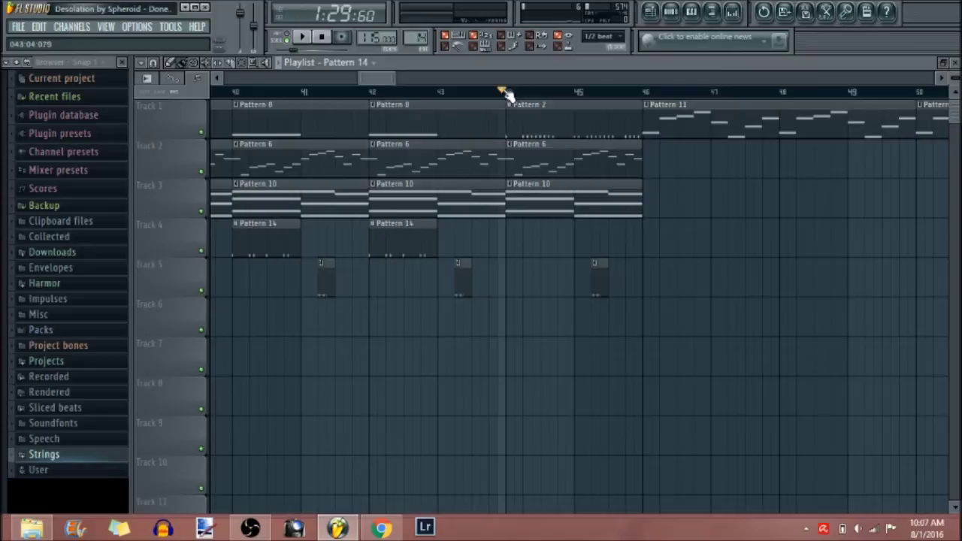
drag(506, 88, 509, 91)
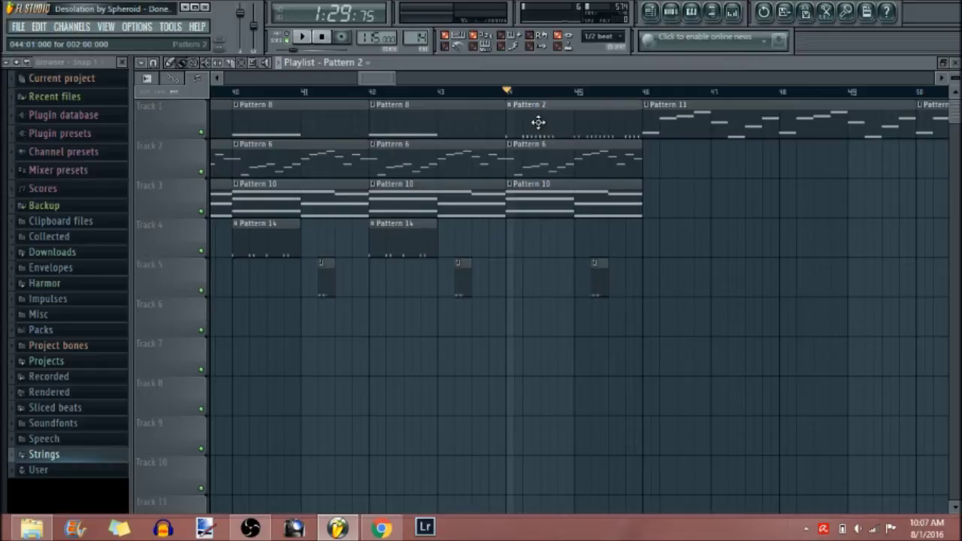
Open the Pattern 2 clip in the step sequencer and play its full drum beat in pattern mode.
double_click(539, 122)
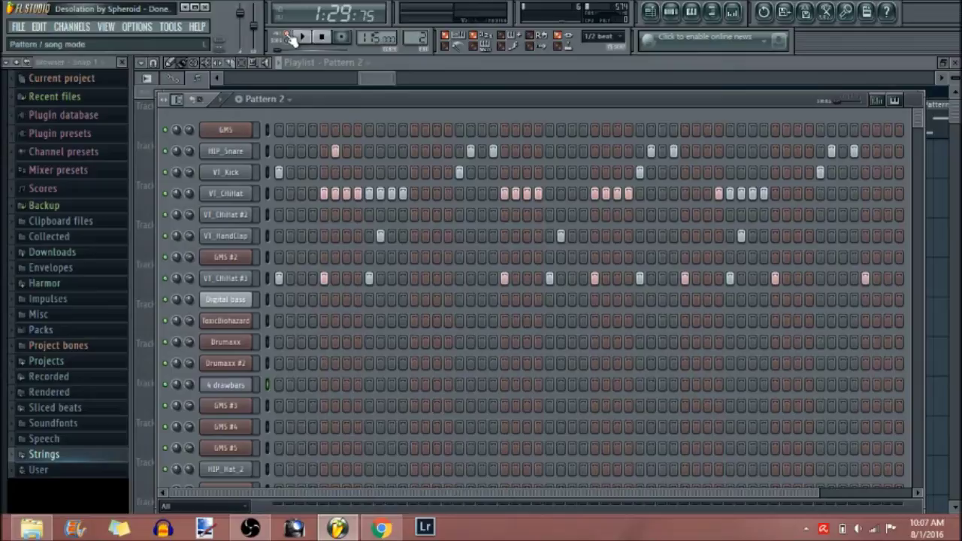
key(space)
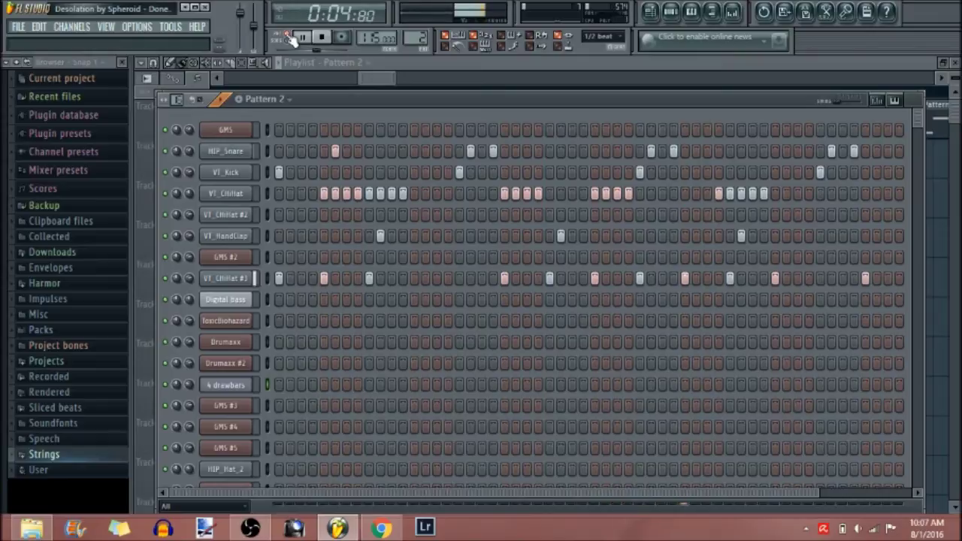
mouse_move(507, 494)
mouse_down()
mouse_move(590, 499)
mouse_move(501, 499)
mouse_up()
key(space)
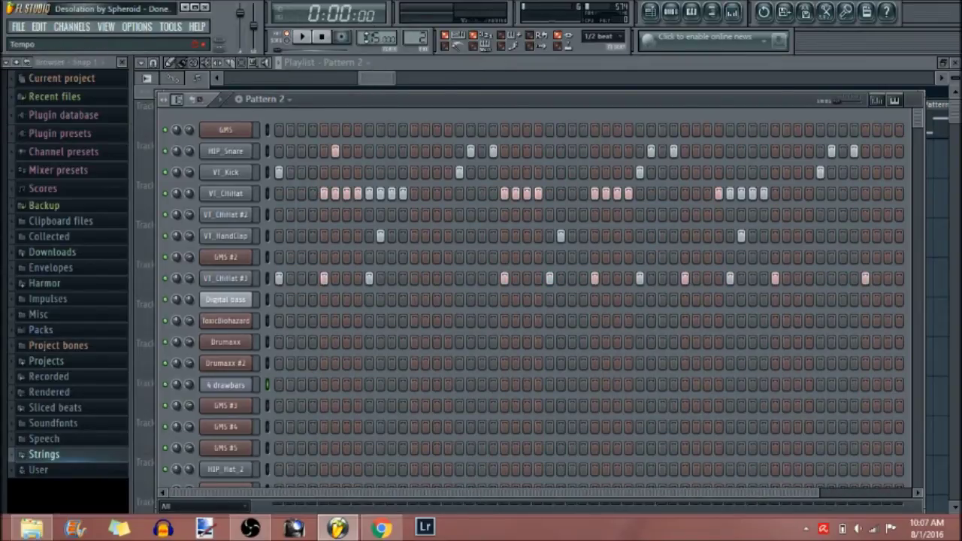
Lower the project tempo and play Pattern 2's drum beat slowly, following its steps through to the end.
drag(367, 36, 367, 75)
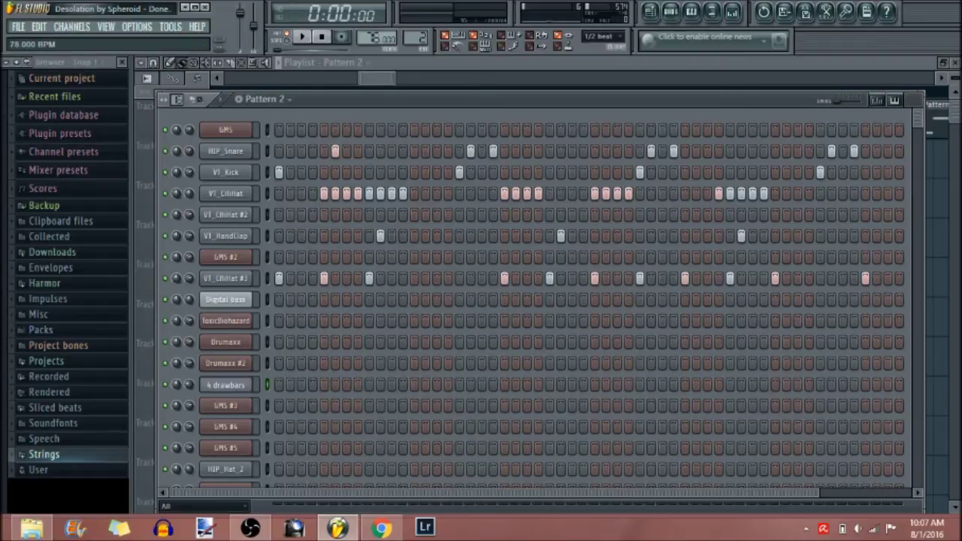
key(space)
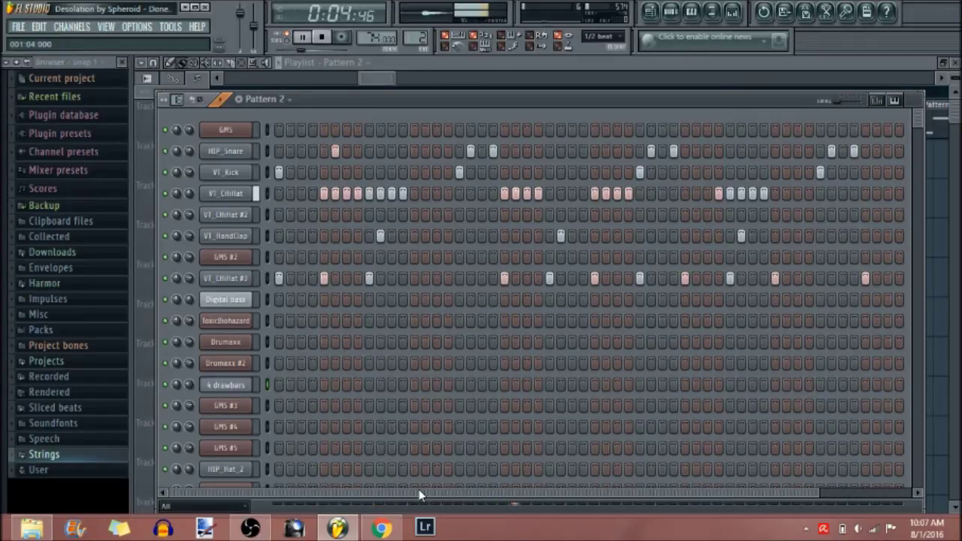
drag(424, 489, 459, 493)
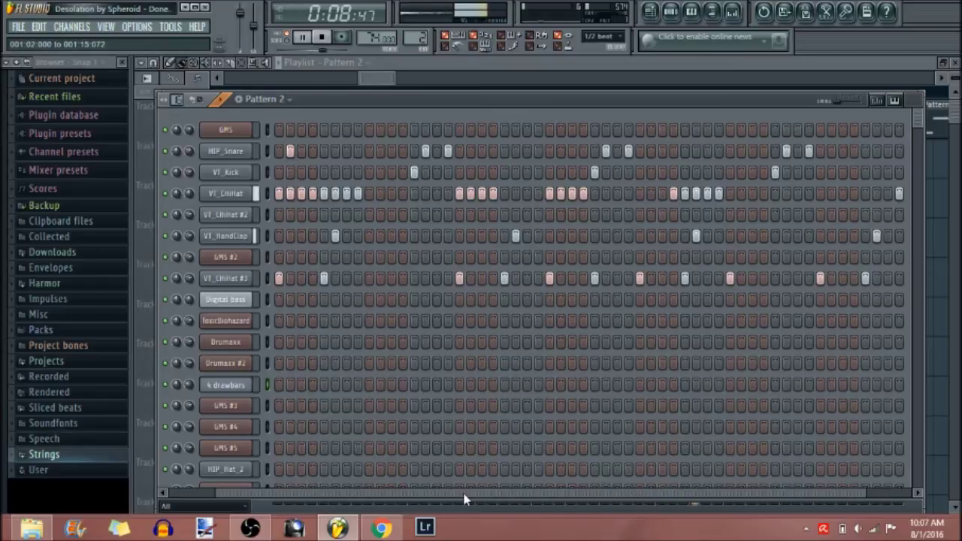
drag(470, 496, 516, 507)
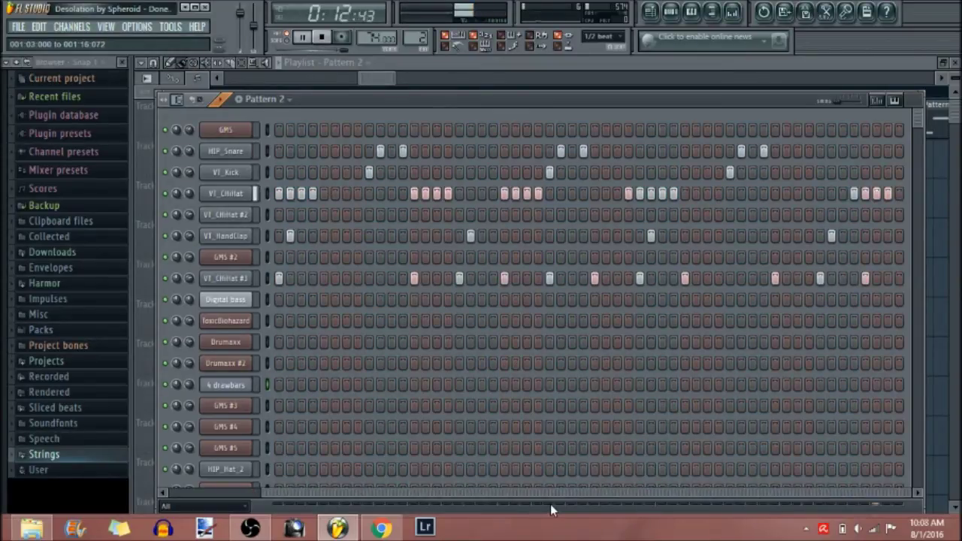
key(space)
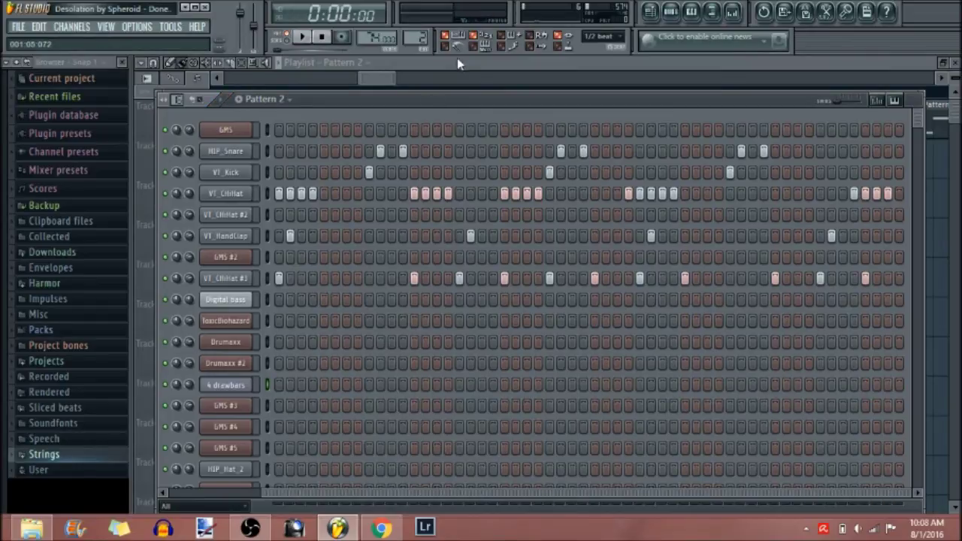
Play Pattern 2's slowed drum beat from the start with the metronome on.
drag(450, 497, 328, 498)
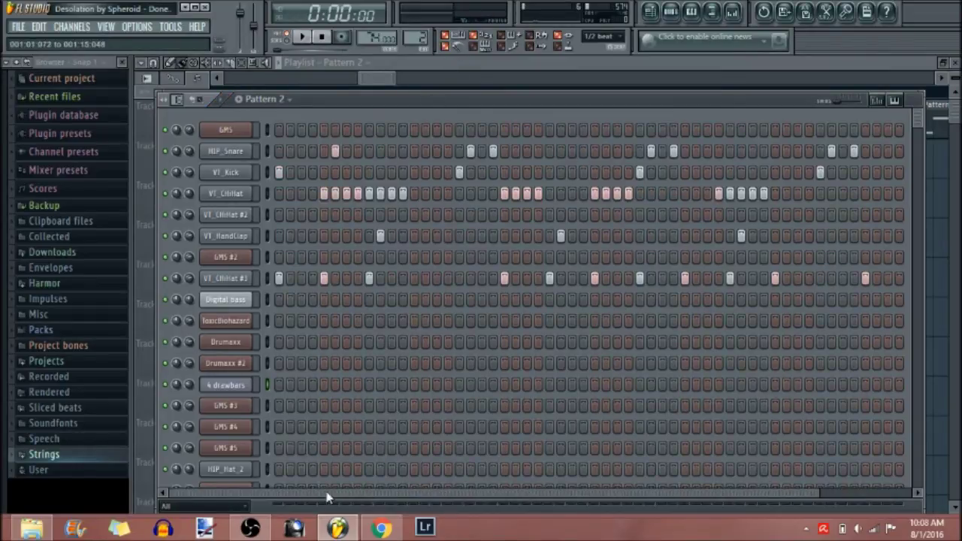
right_click(447, 47)
click(455, 76)
key(space)
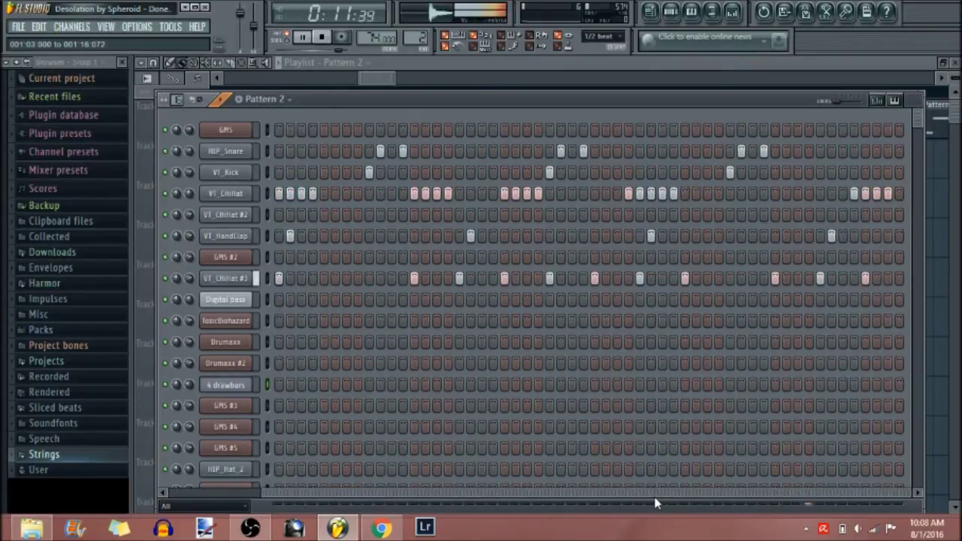
key(space)
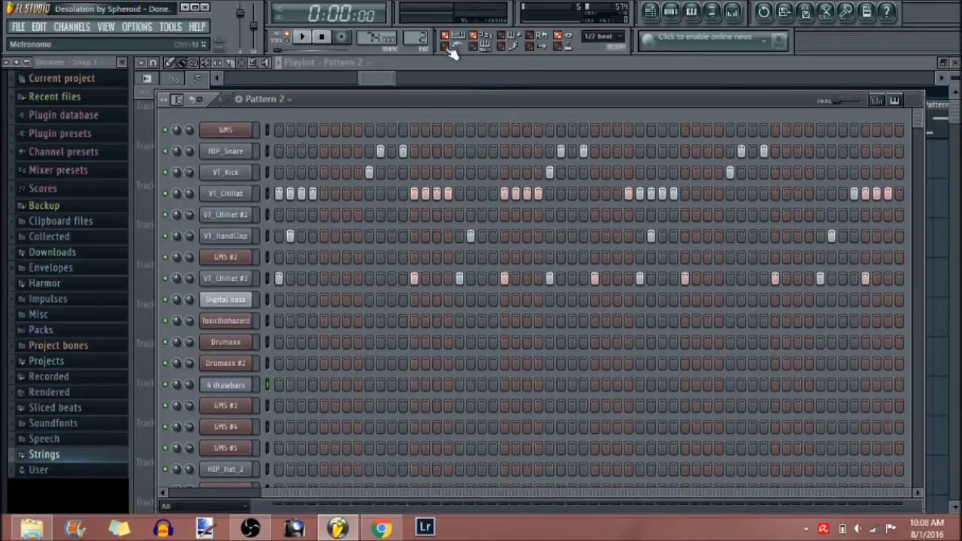
Restore the tempo to 115 BPM, solo the HIP_Snare channel and play its part of Pattern 2.
drag(361, 492, 260, 491)
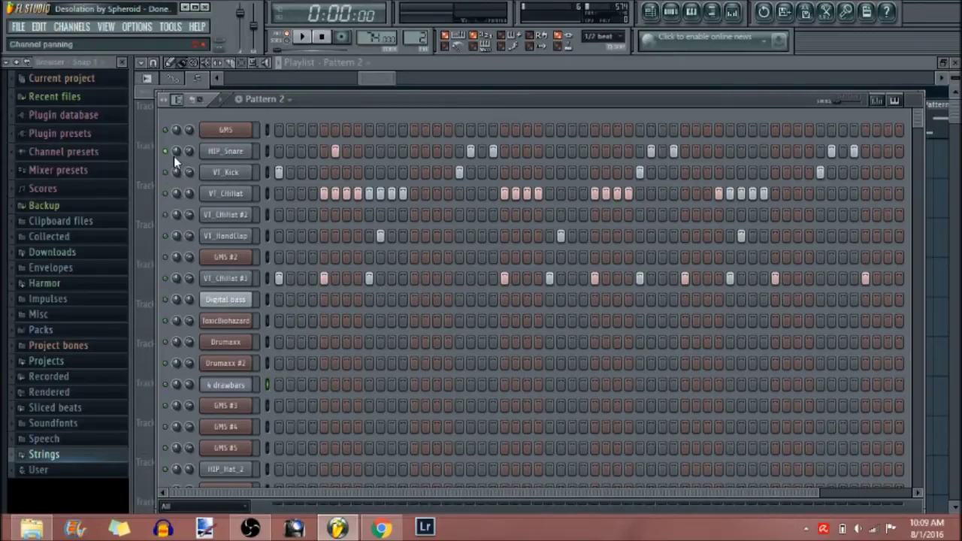
key(space)
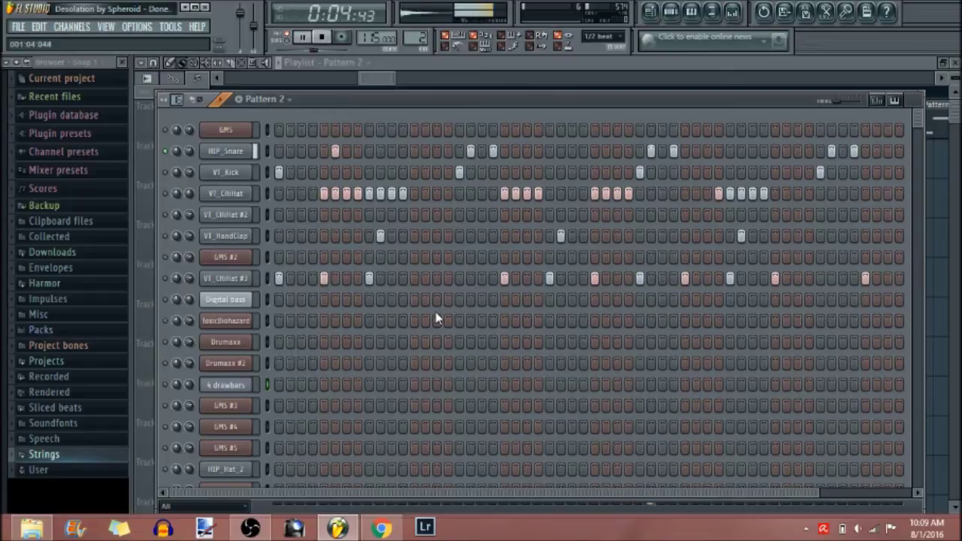
drag(452, 495, 316, 513)
key(space)
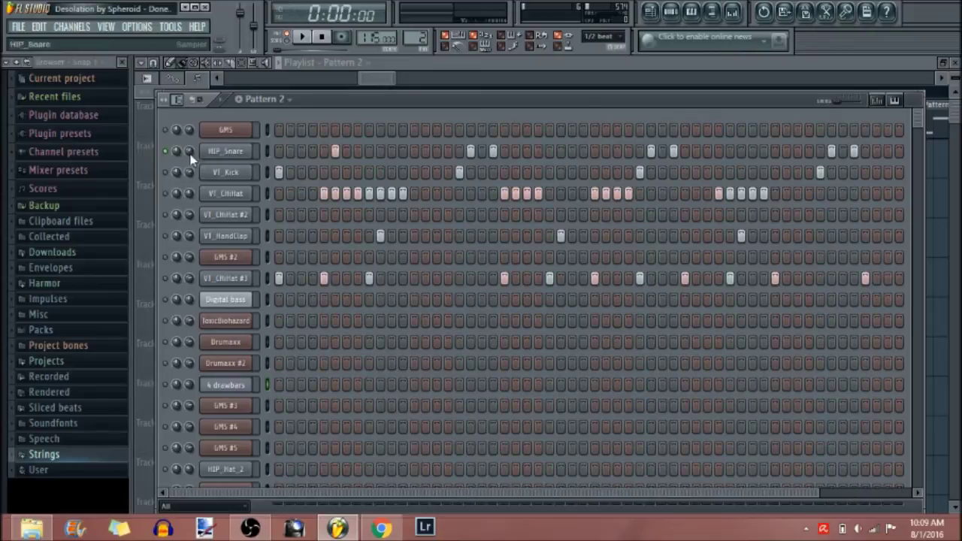
Solo the VT_Kick channel and play its part of Pattern 2.
right_click(164, 172)
click(172, 177)
key(space)
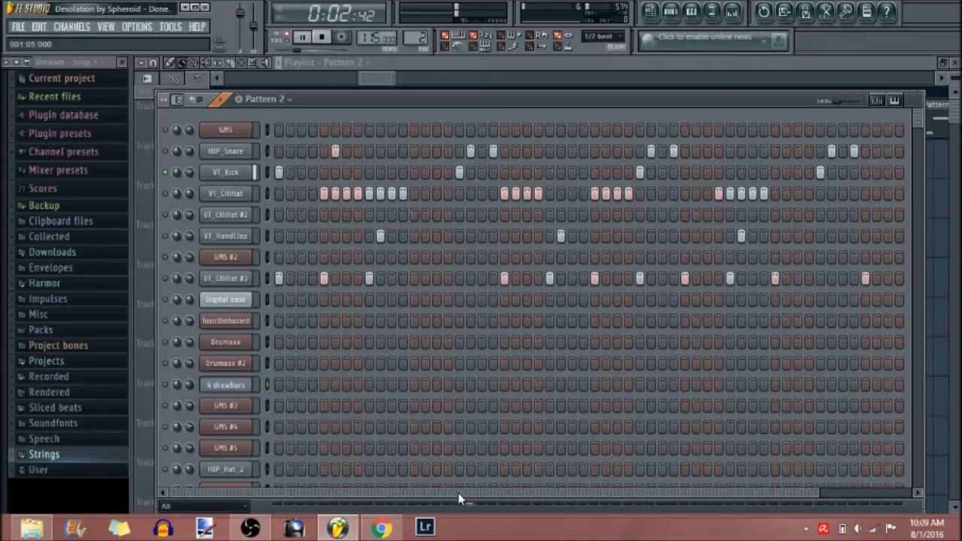
drag(460, 497, 537, 502)
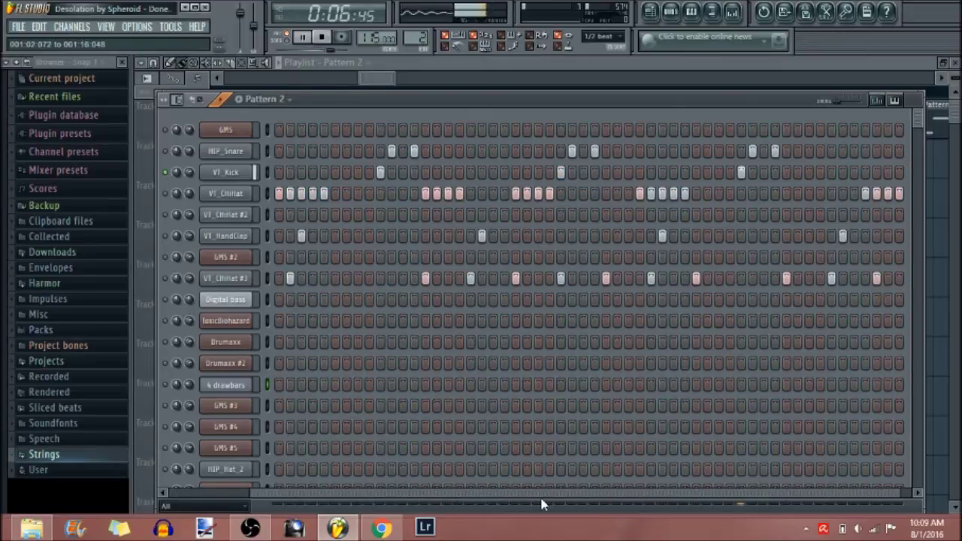
key(space)
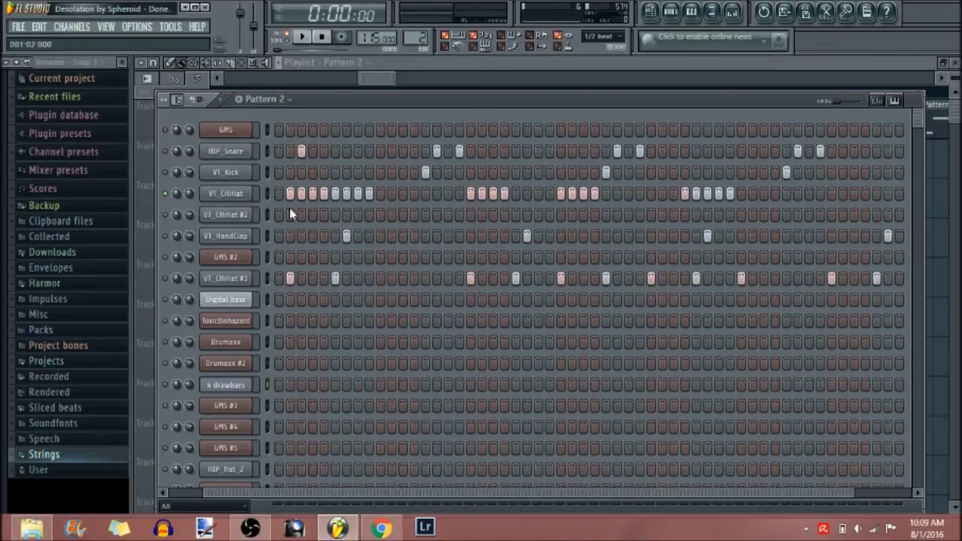
Play the VT_CHiHat channel's part of Pattern 2 on its own, following its steps to the end.
key(space)
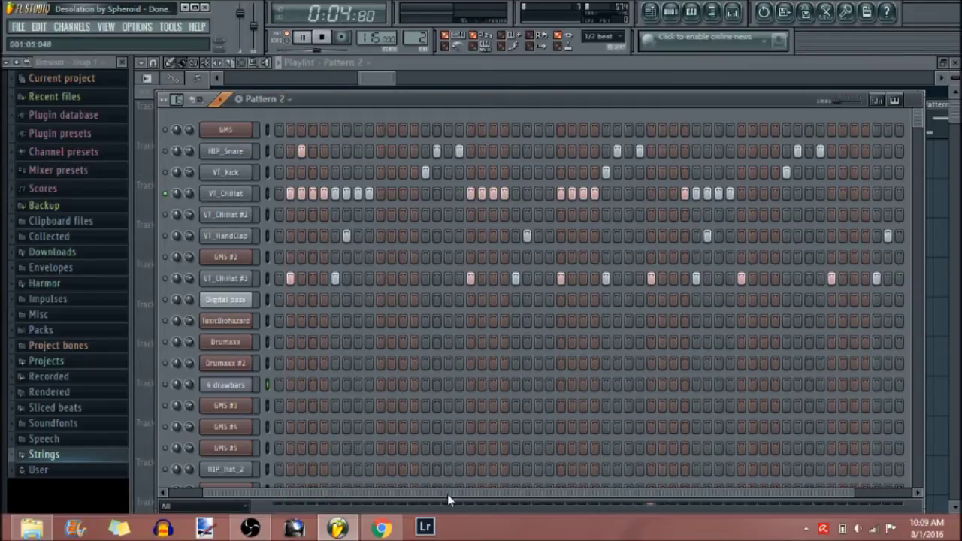
drag(451, 497, 561, 494)
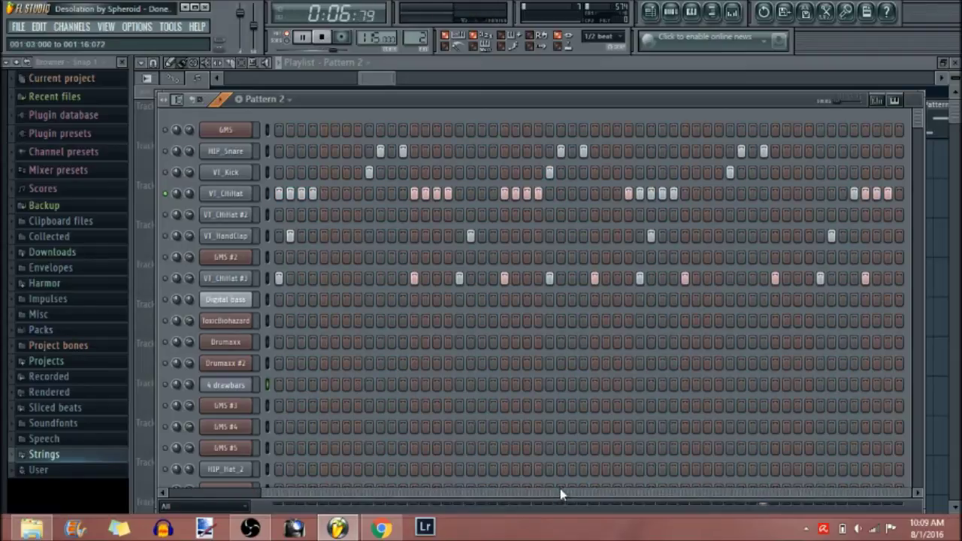
key(space)
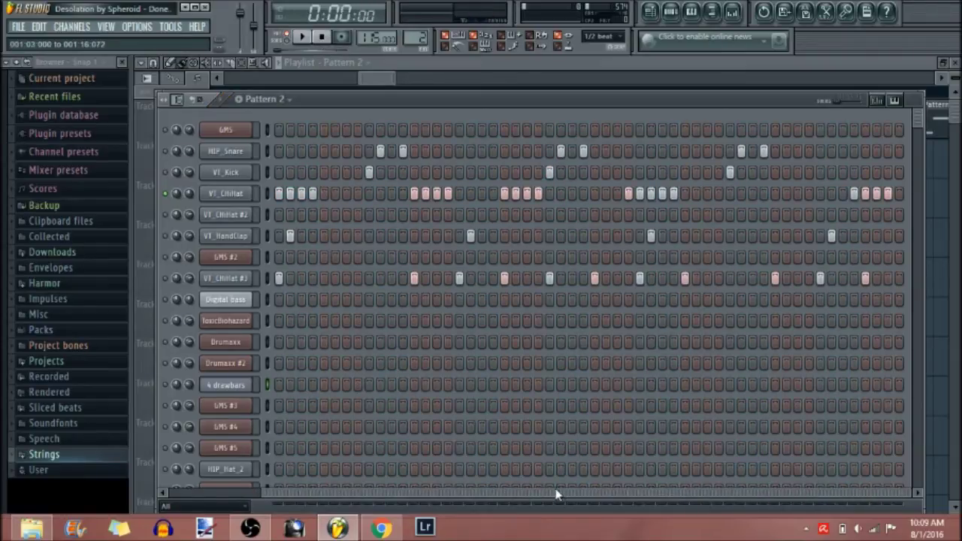
Solo the VT_HandClap channel and play its part of Pattern 2 from the first steps.
drag(557, 494, 466, 494)
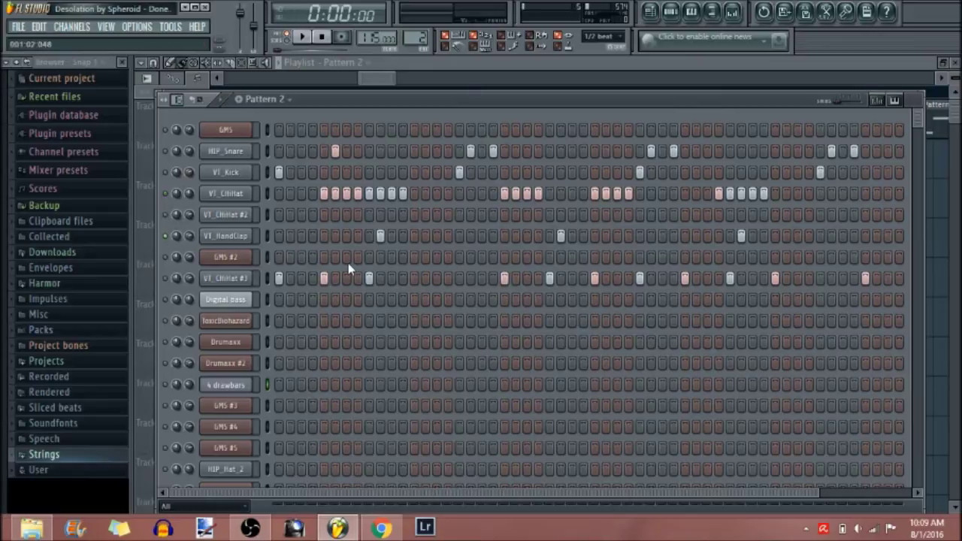
key(space)
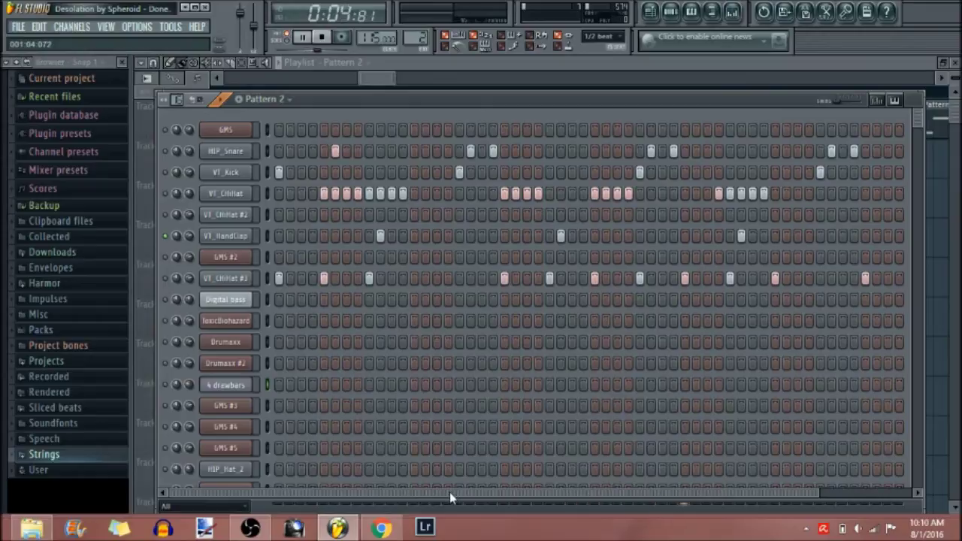
drag(449, 498, 543, 509)
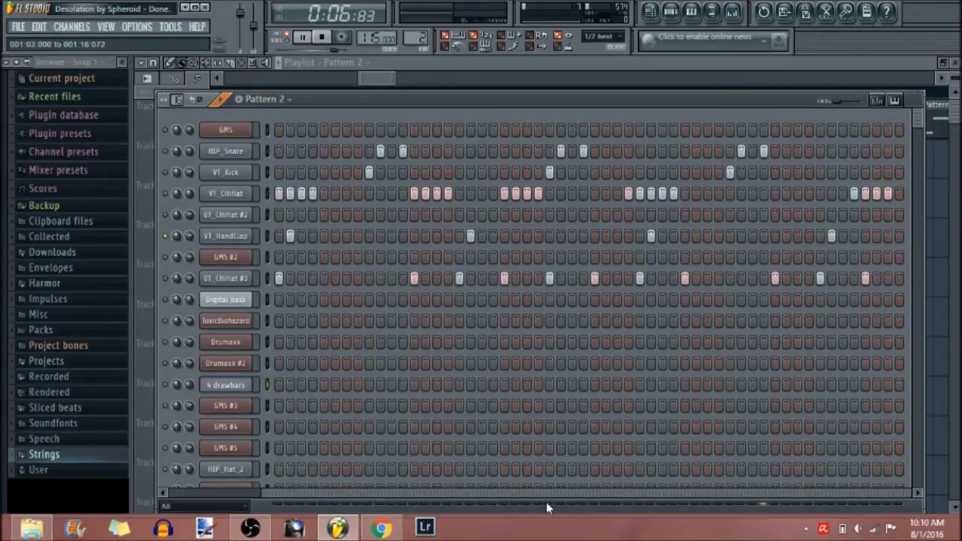
key(space)
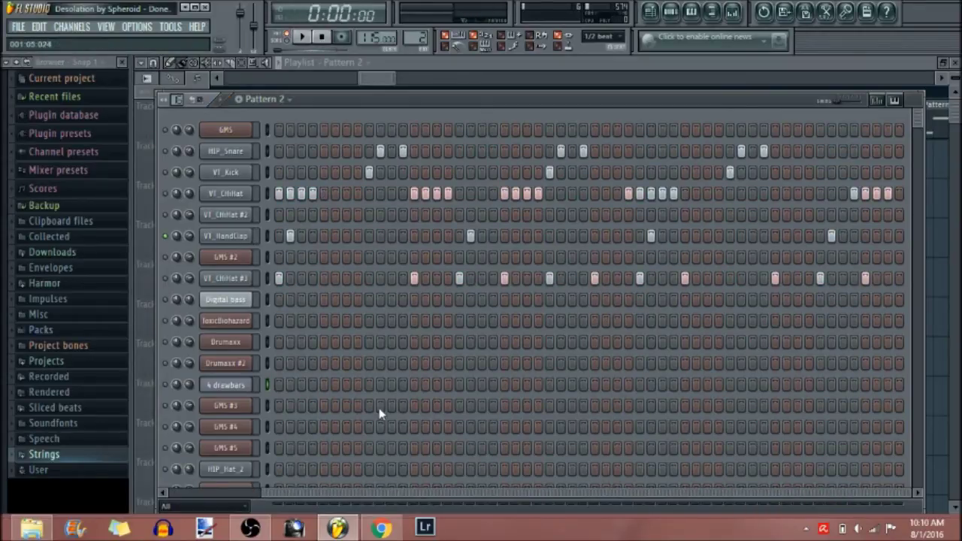
Solo the VT_CHiHat #3 channel and play its part of Pattern 2.
right_click(166, 279)
click(178, 287)
key(space)
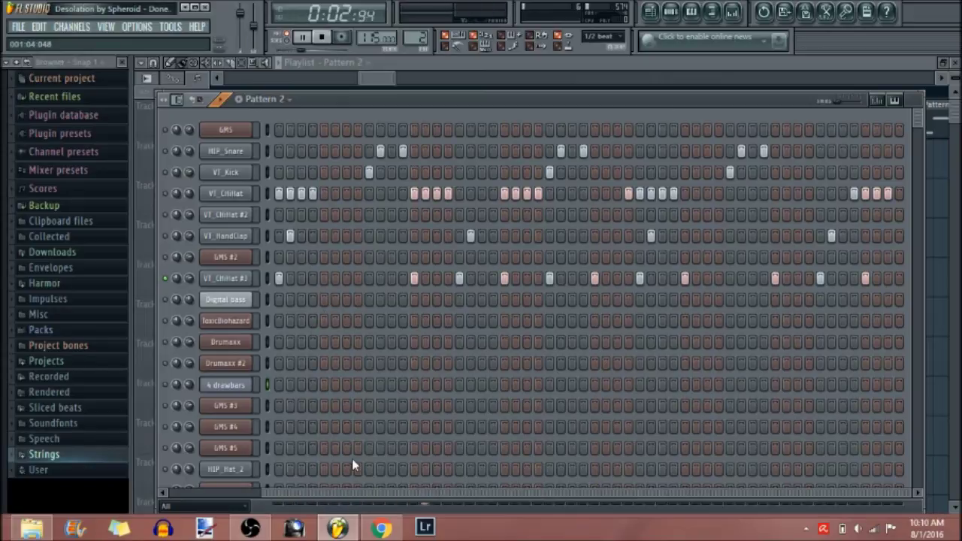
drag(344, 493, 372, 500)
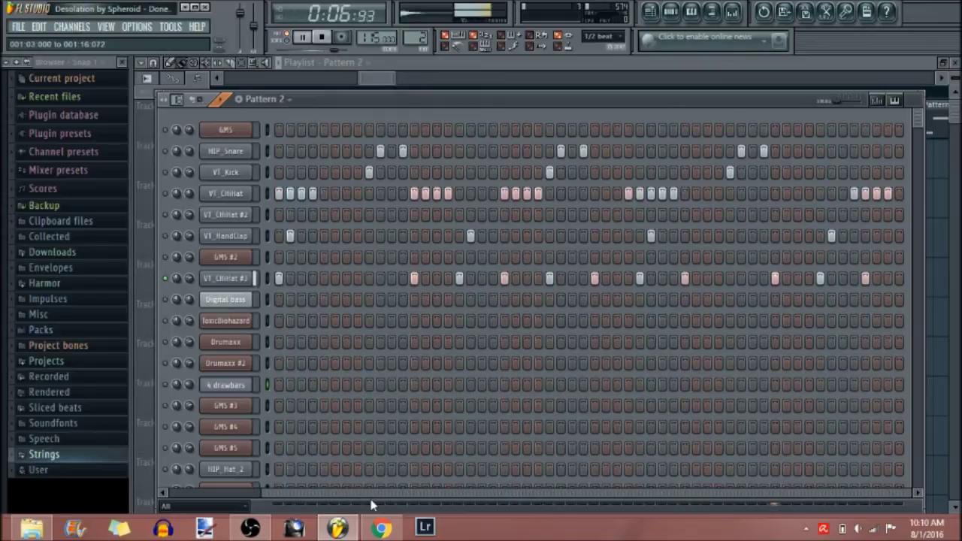
key(space)
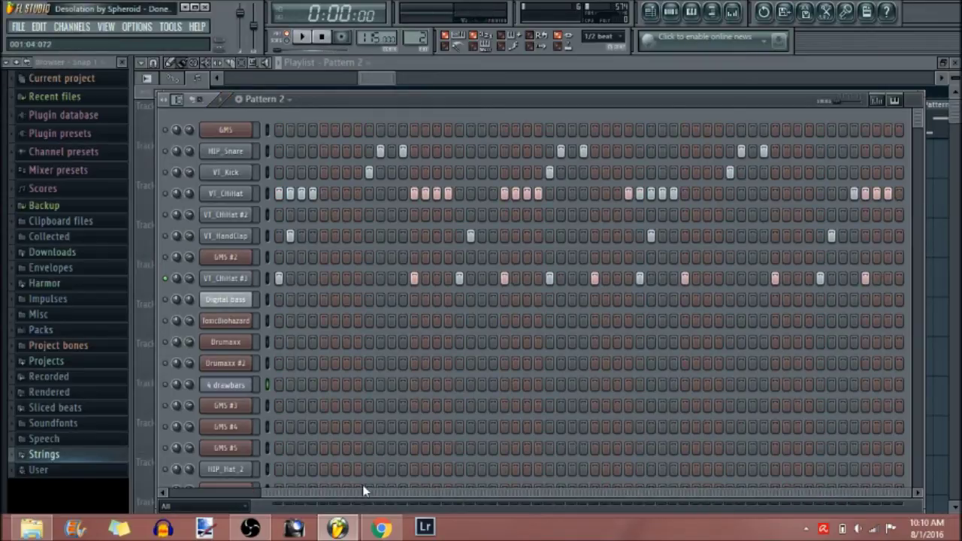
Turn off the solo on VT_CHiHat #3, close the step sequencer and return to the Playlist in song mode.
drag(364, 498, 240, 499)
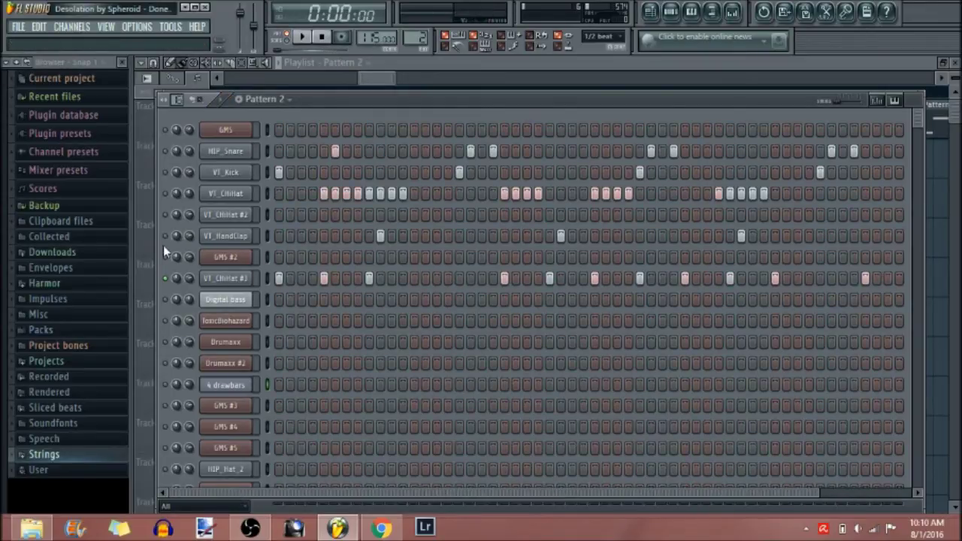
right_click(170, 285)
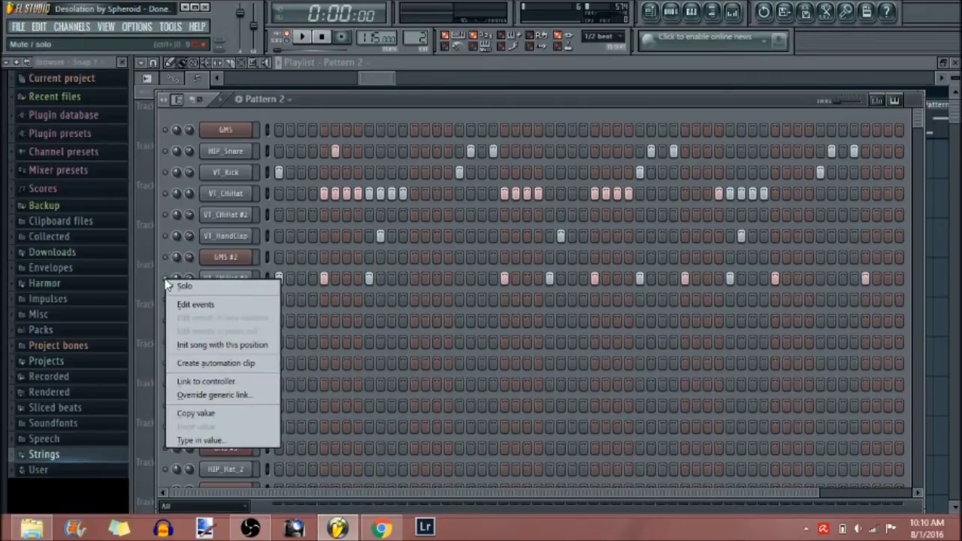
click(172, 290)
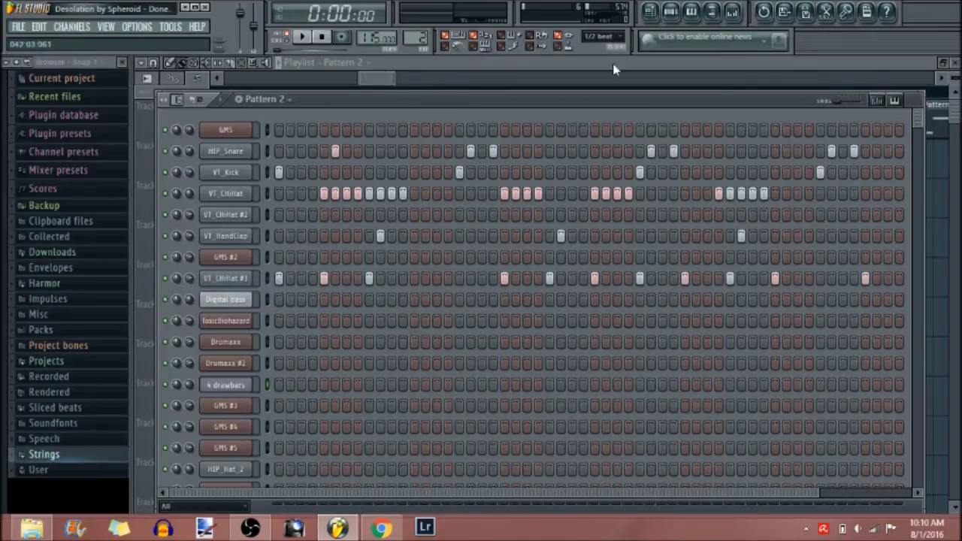
click(913, 100)
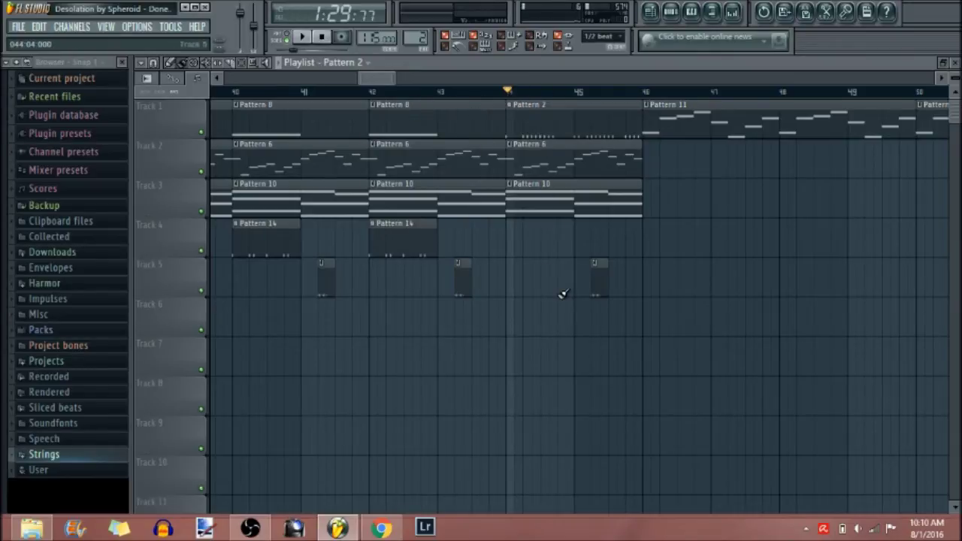
Solo Track 1 and play Pattern 11 on its own from bar 46.
click(647, 93)
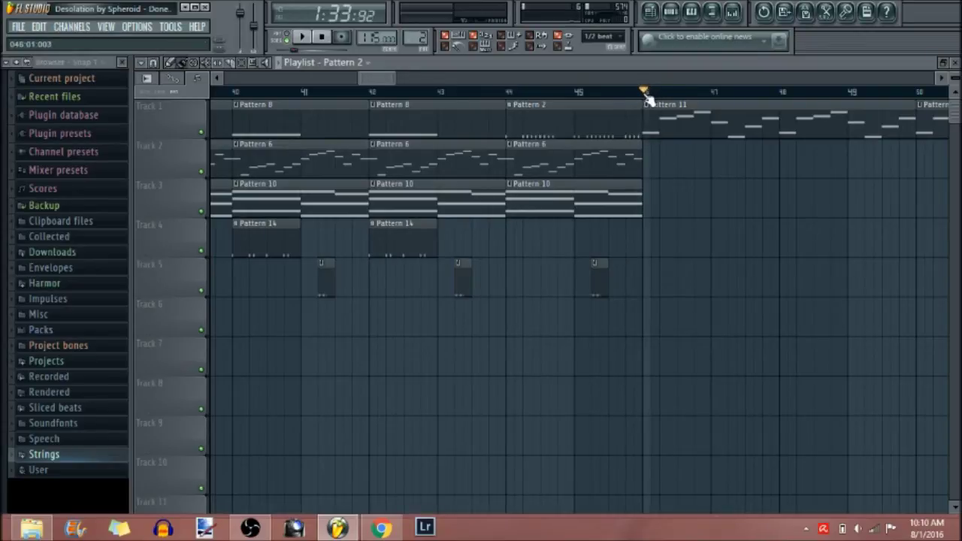
right_click(202, 133)
key(space)
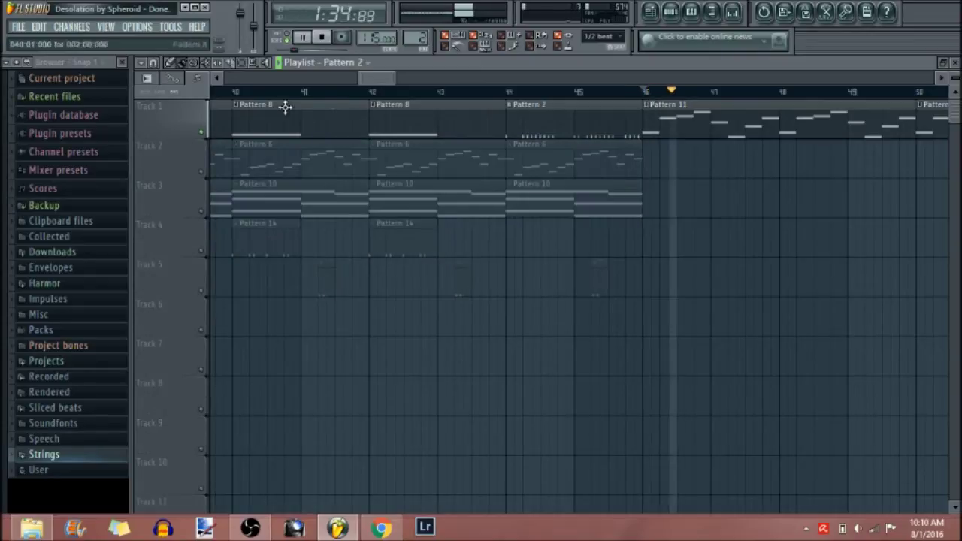
drag(382, 81, 403, 87)
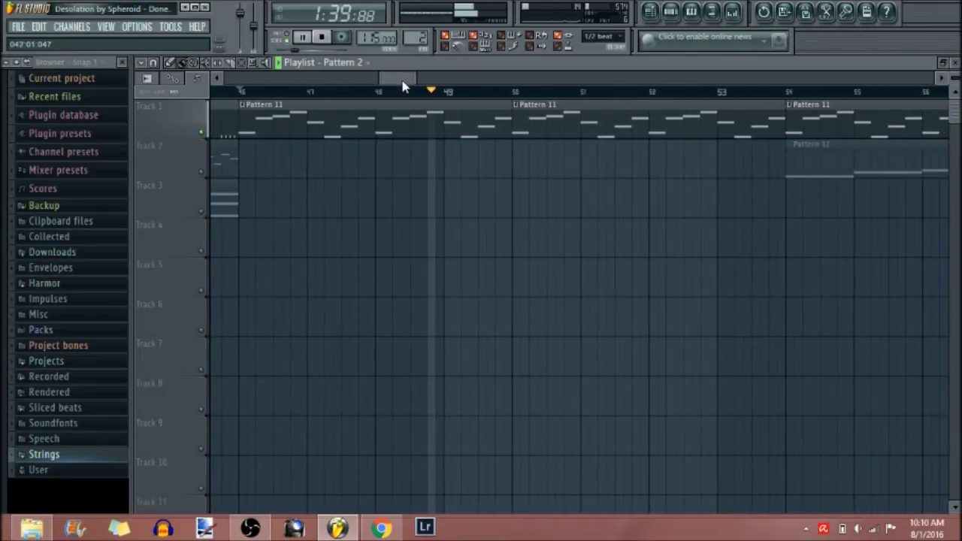
Unmute Track 2 and play Pattern 11 together with Pattern 12 from bar 54.
click(201, 174)
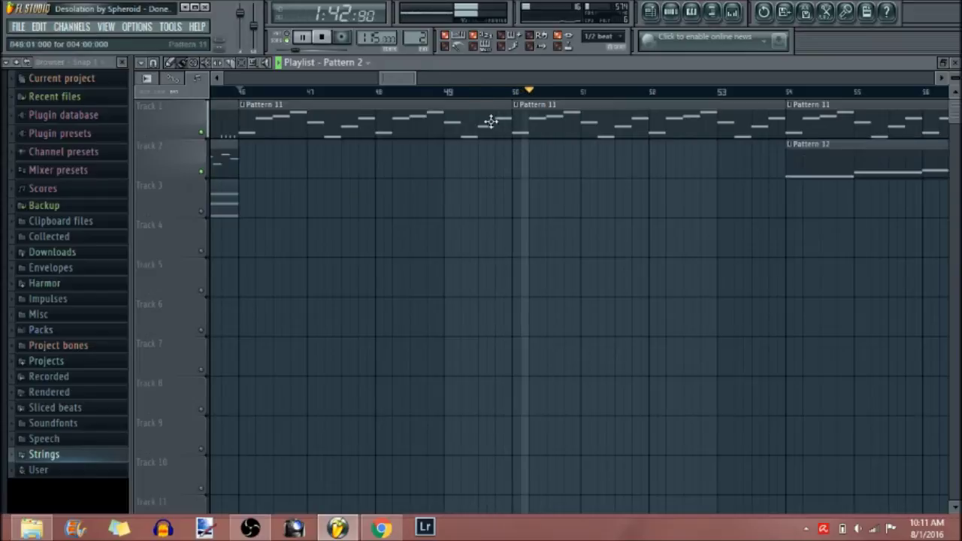
drag(406, 78, 423, 88)
key(space)
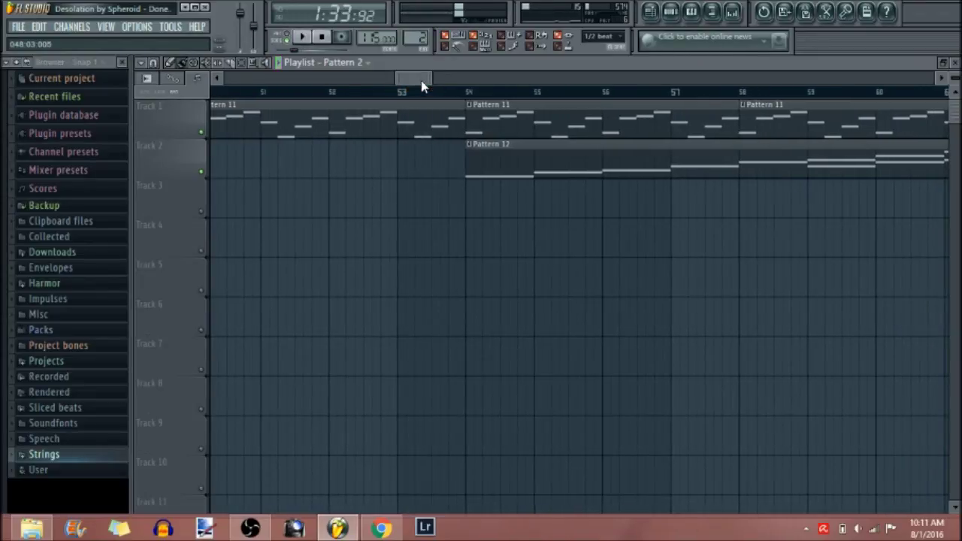
click(466, 92)
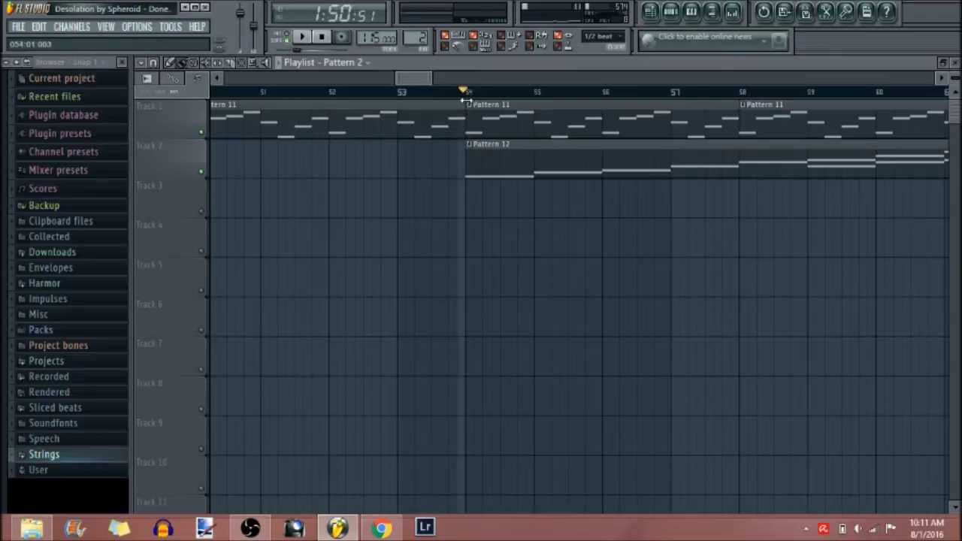
key(space)
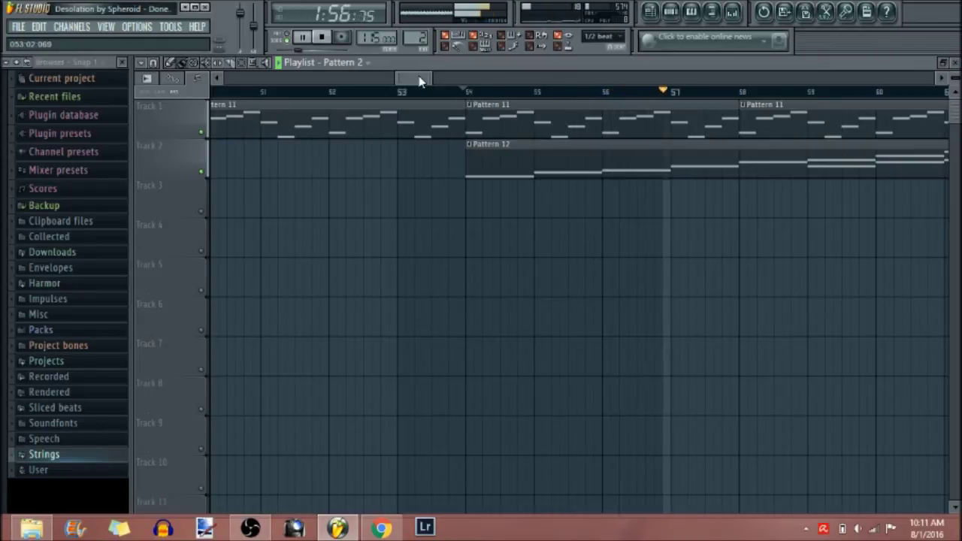
drag(420, 82, 438, 81)
key(space)
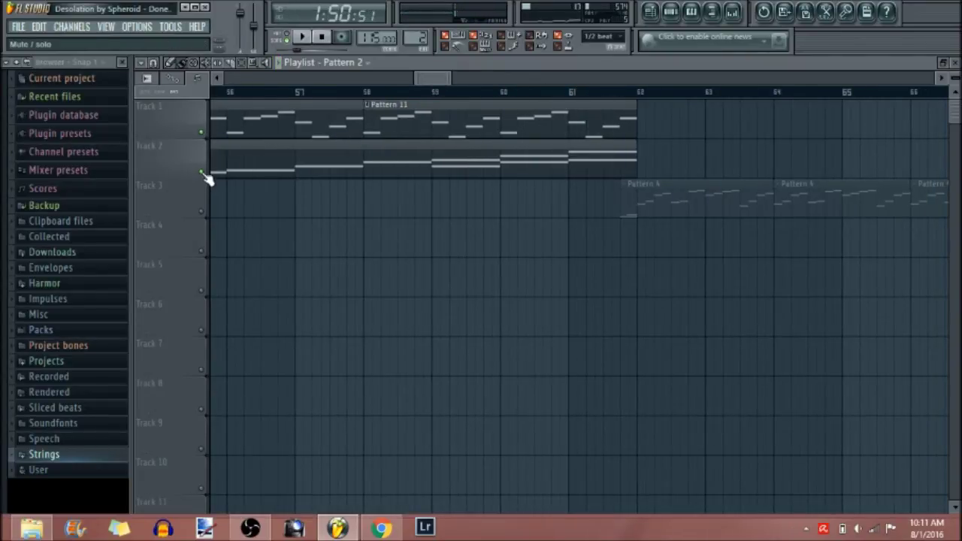
Turn off the solo so all Playlist tracks are active and move the playhead back to bar 46.
right_click(202, 173)
drag(432, 76, 386, 89)
click(465, 94)
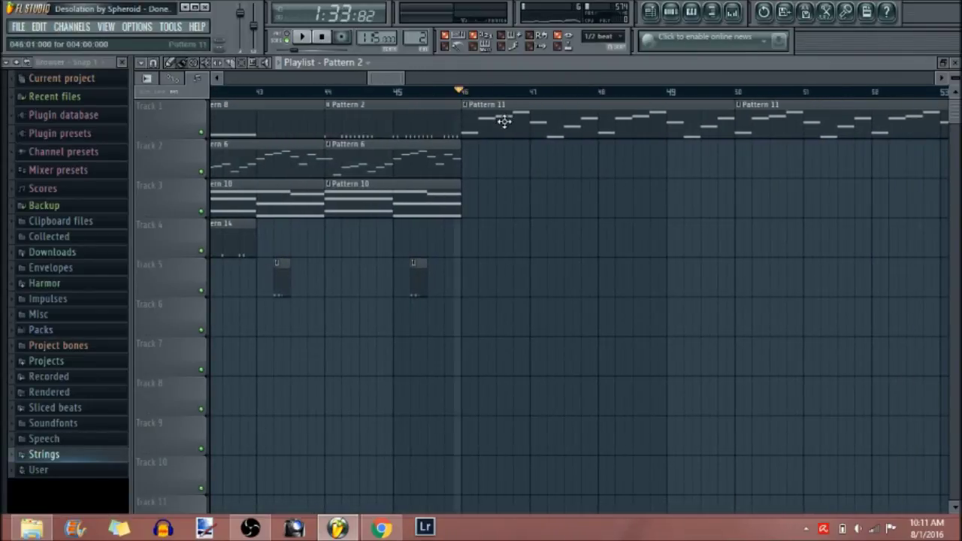
Open Pattern 11's GMS #3 part in the piano roll and go through its notes.
double_click(504, 122)
drag(263, 75, 604, 159)
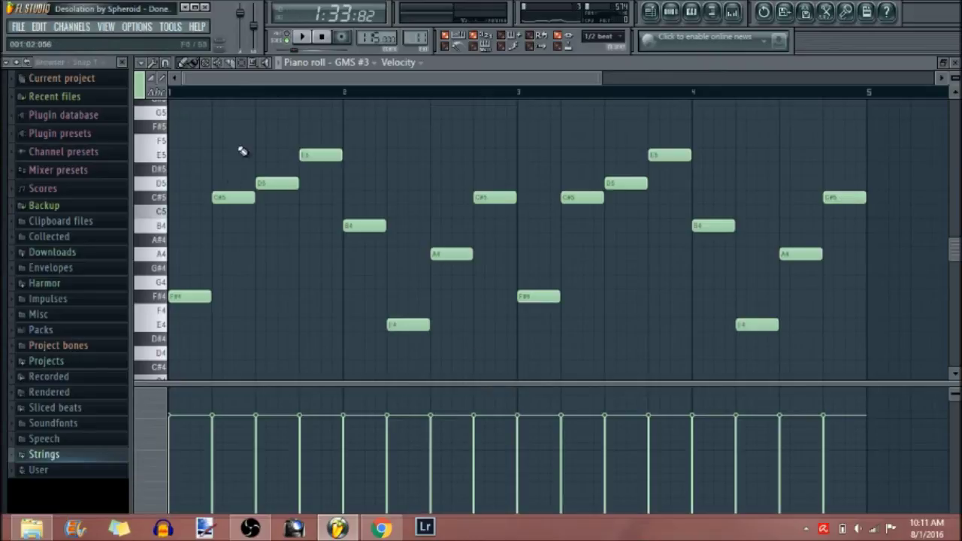
drag(179, 373, 354, 350)
drag(544, 346, 589, 342)
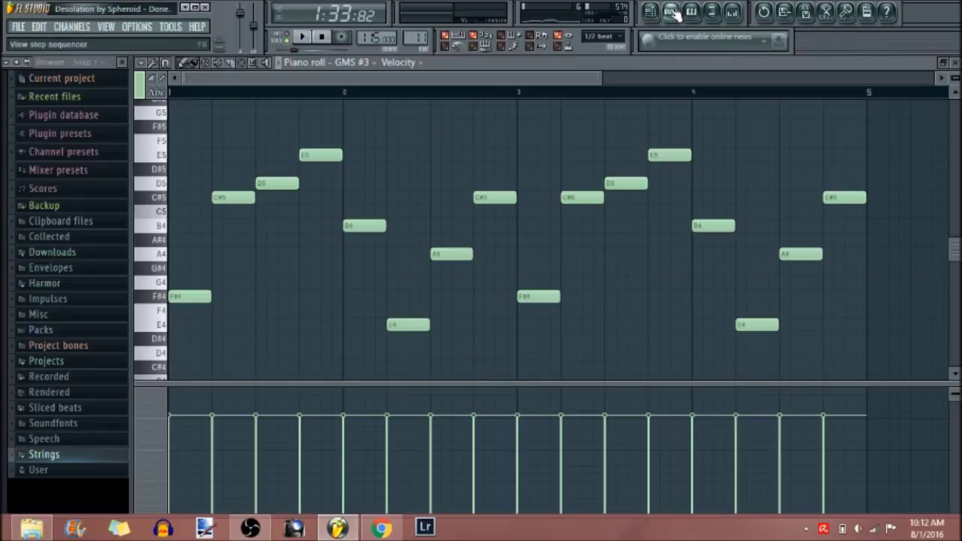
Open the GMS #3 synth, load the Digichord preset from the Leads & Synths bank and play it briefly.
click(672, 12)
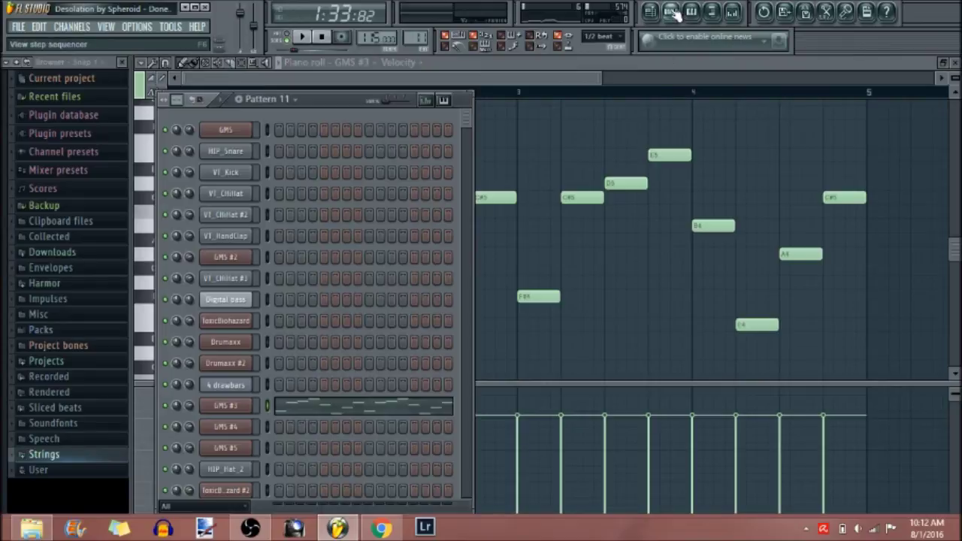
click(227, 406)
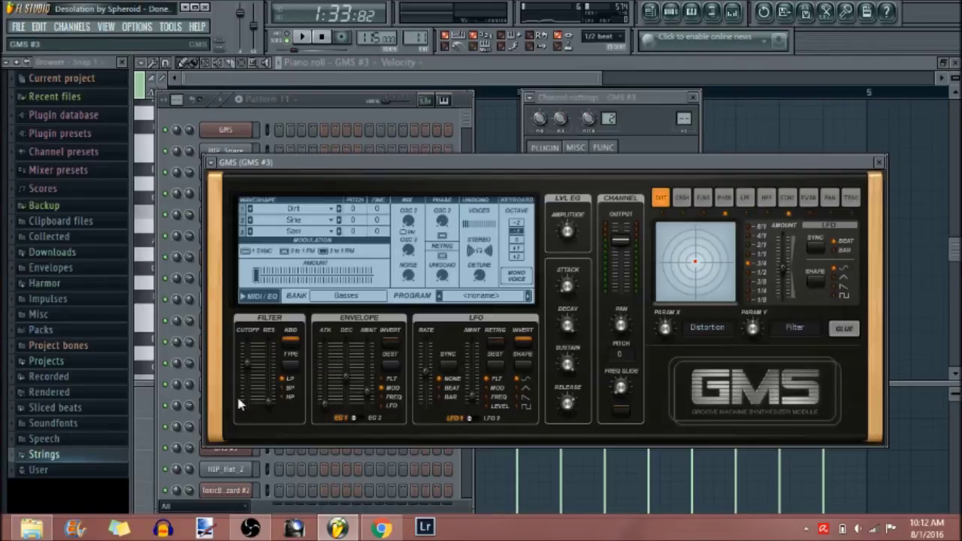
click(363, 301)
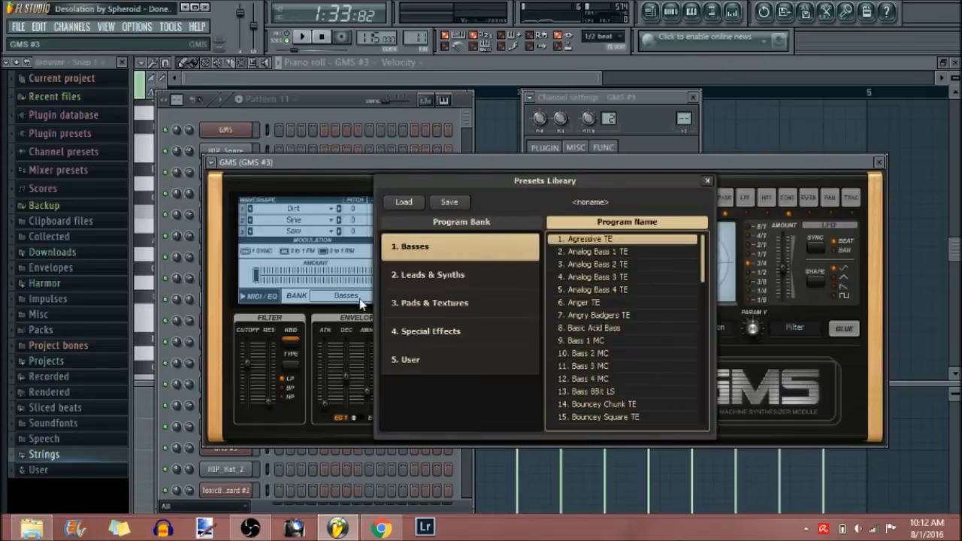
click(455, 284)
drag(704, 259, 705, 275)
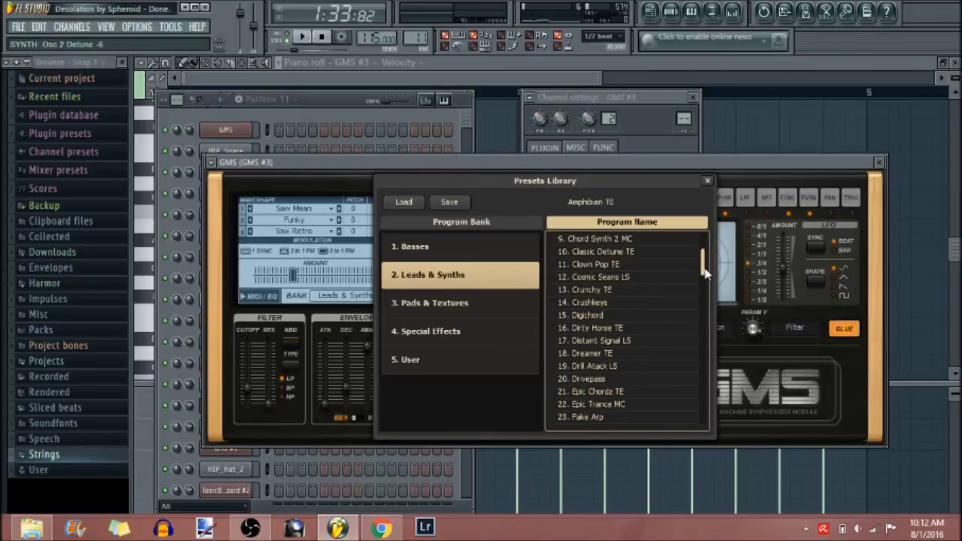
click(638, 314)
click(707, 182)
key(space)
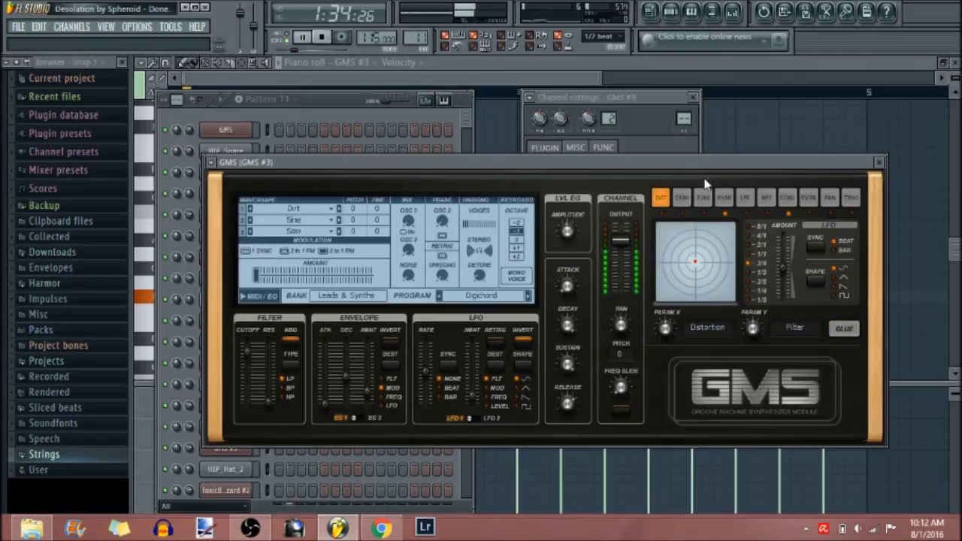
key(space)
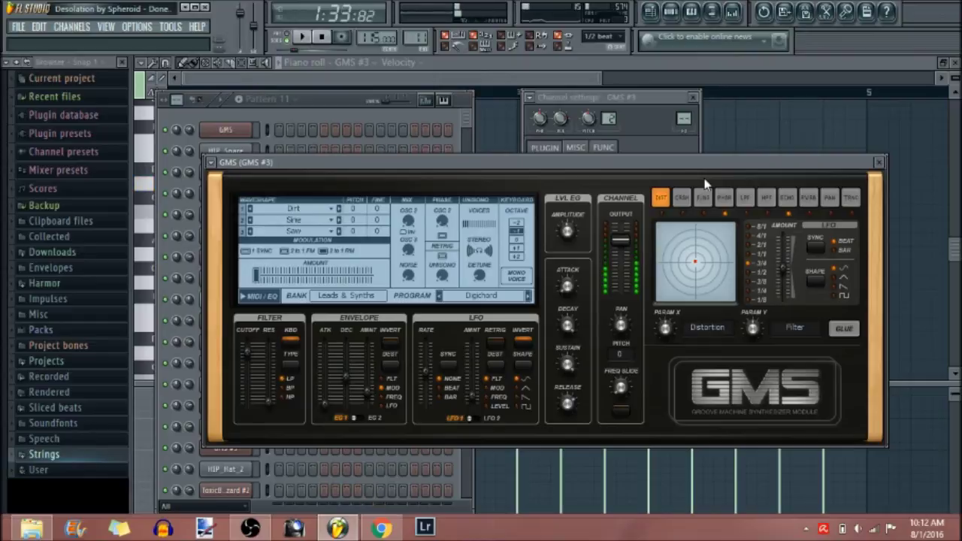
Lower GMS #3's filter cutoff to about 0.72 % and play the part with the adjusted sound.
click(247, 348)
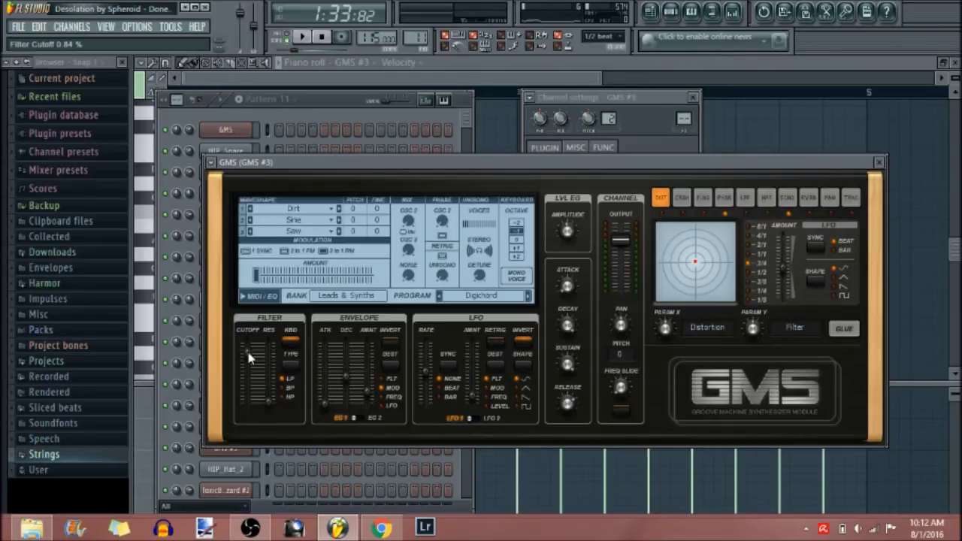
drag(251, 358, 251, 360)
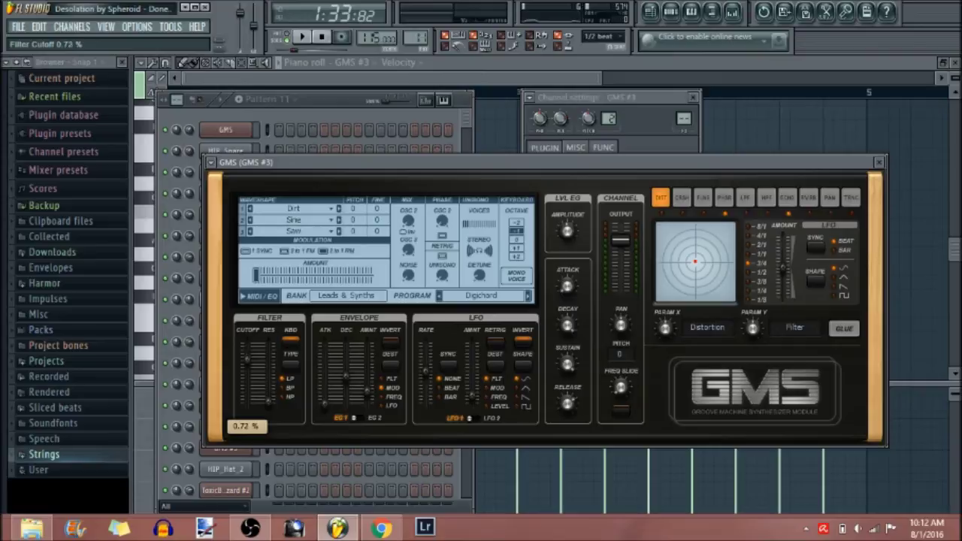
drag(250, 360, 248, 360)
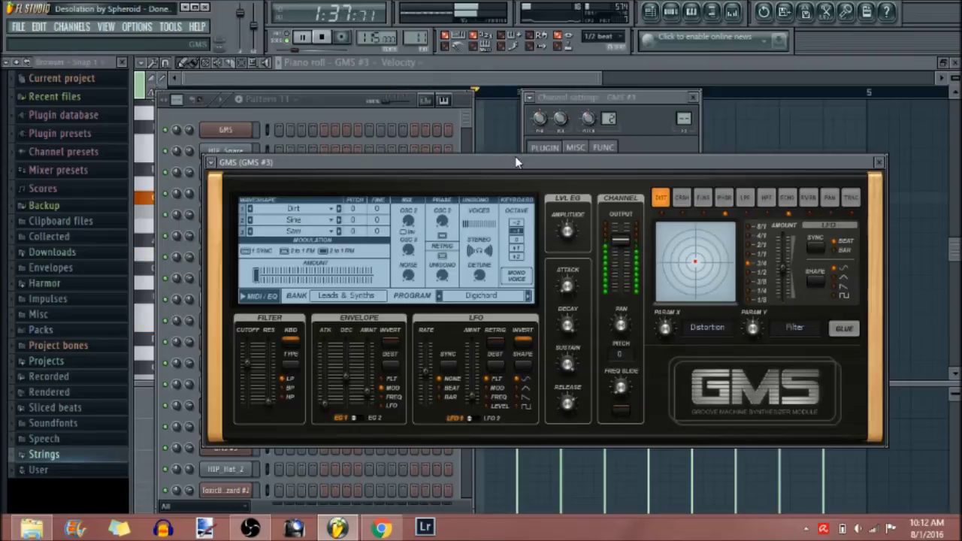
key(space)
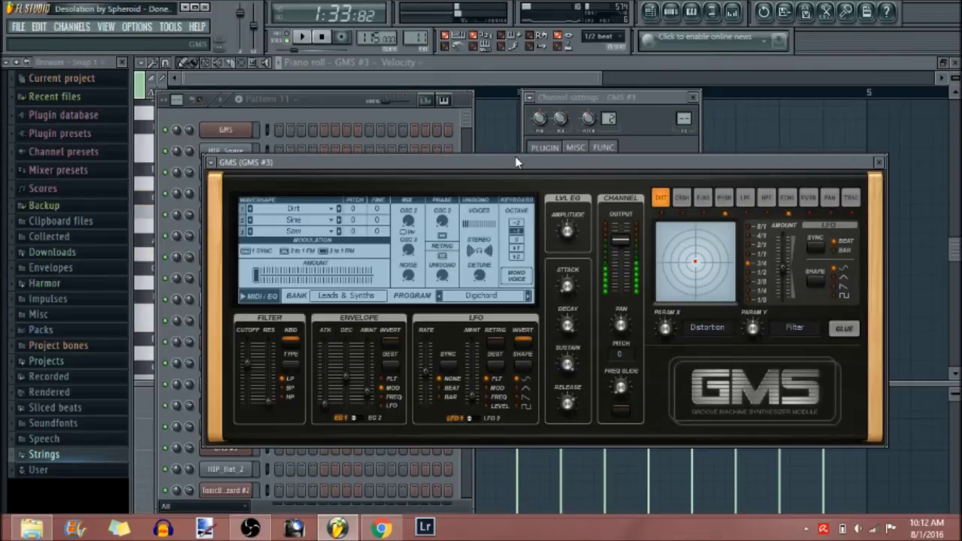
Close Pattern 11's piano roll and open Pattern 12 from the Playlist to go through its GMS #4 notes.
click(504, 78)
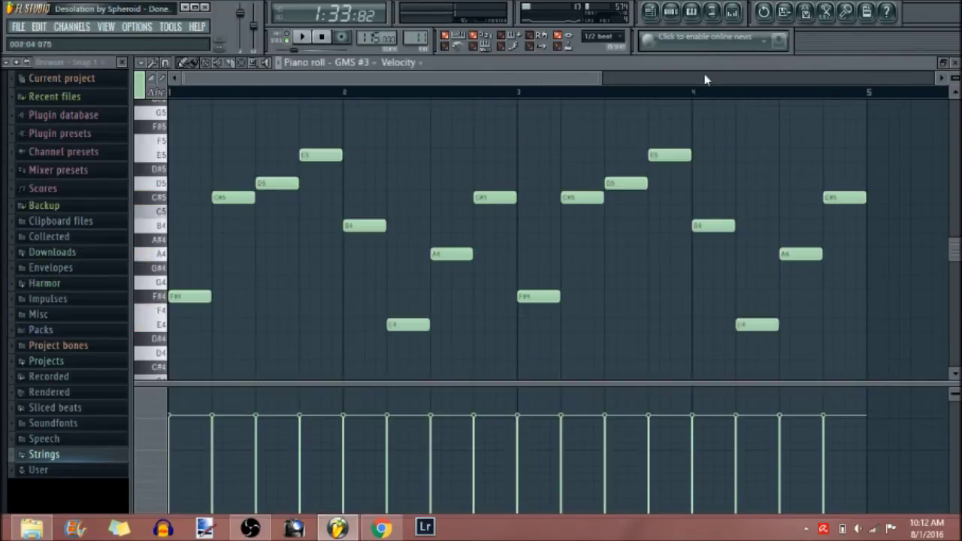
click(955, 63)
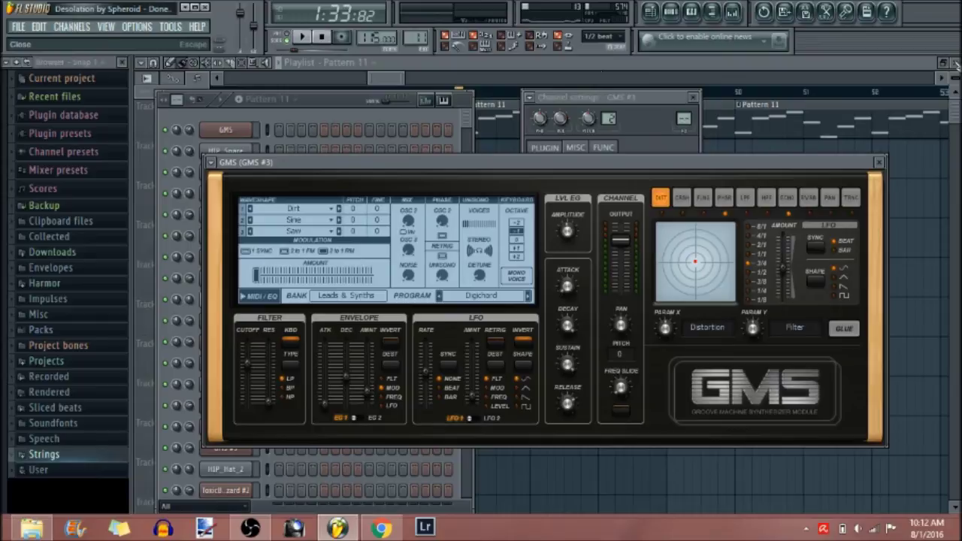
click(384, 85)
drag(385, 80, 414, 80)
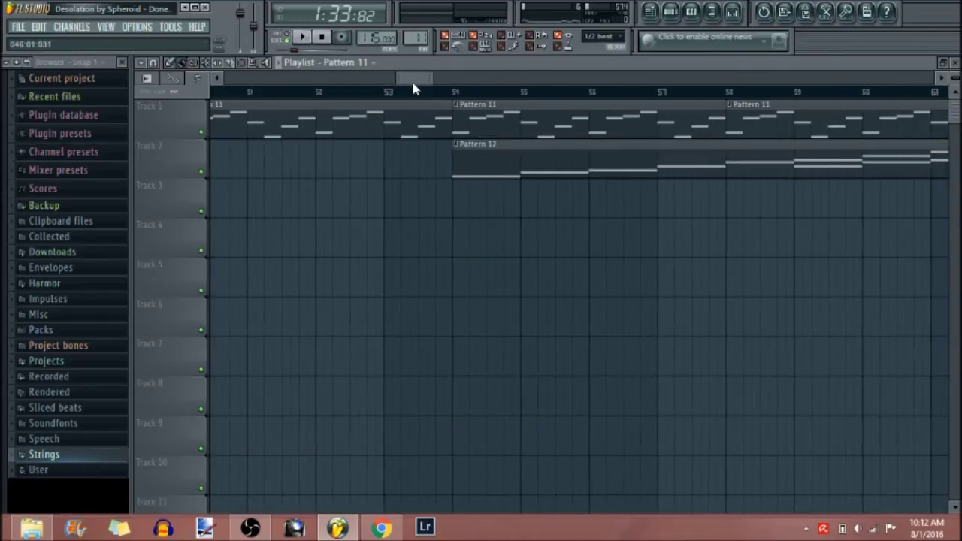
double_click(512, 163)
drag(241, 72, 648, 213)
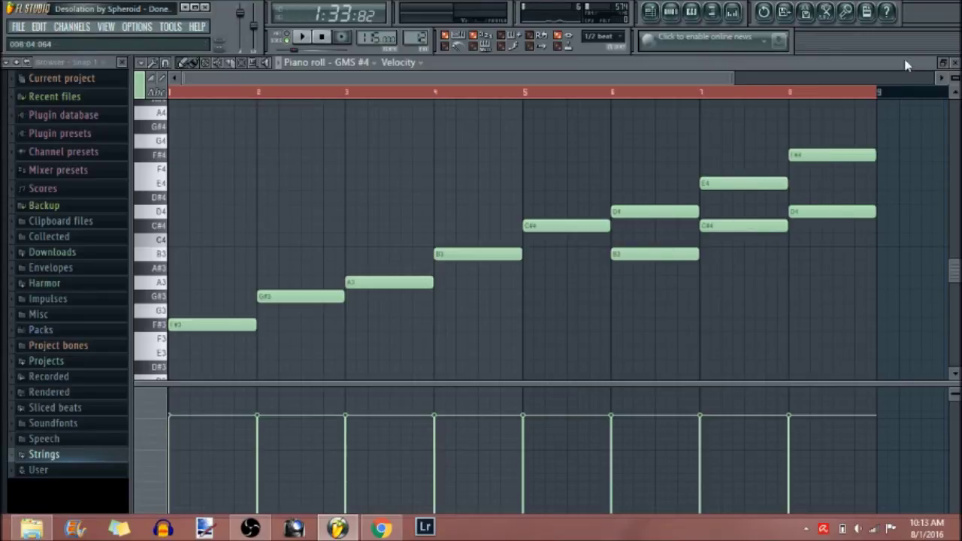
Return to the Playlist and play Pattern 15 from bar 86 with Track 2 soloed, turning the solo off at the end.
click(955, 63)
drag(409, 80, 418, 81)
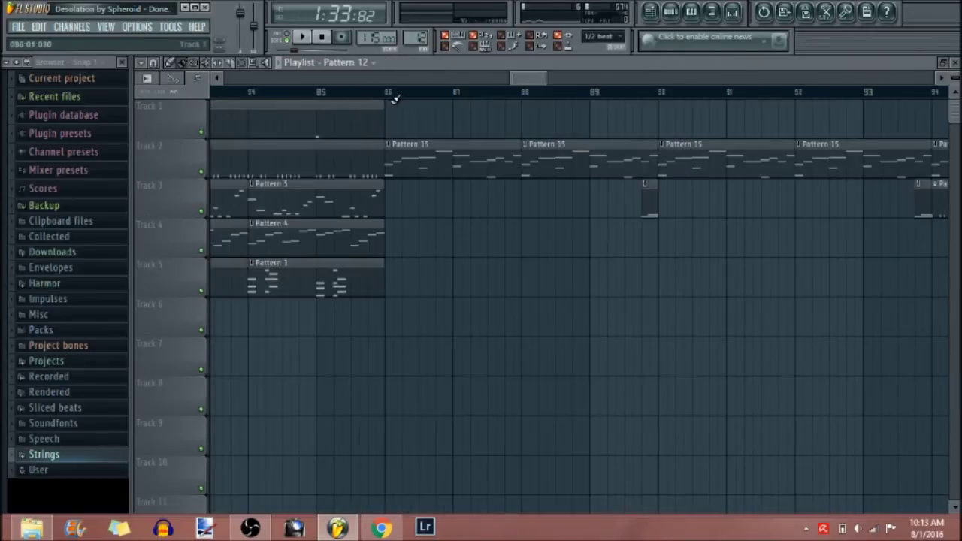
click(388, 94)
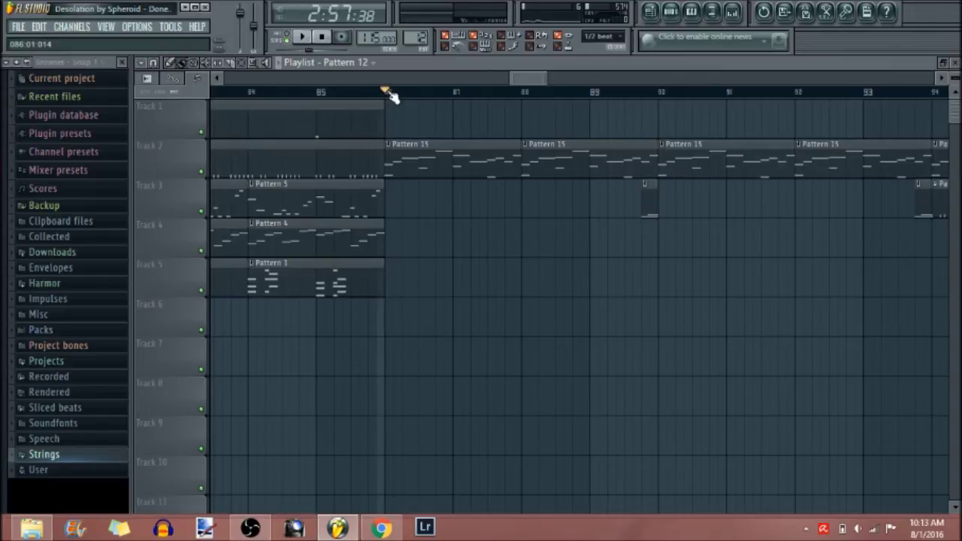
right_click(203, 174)
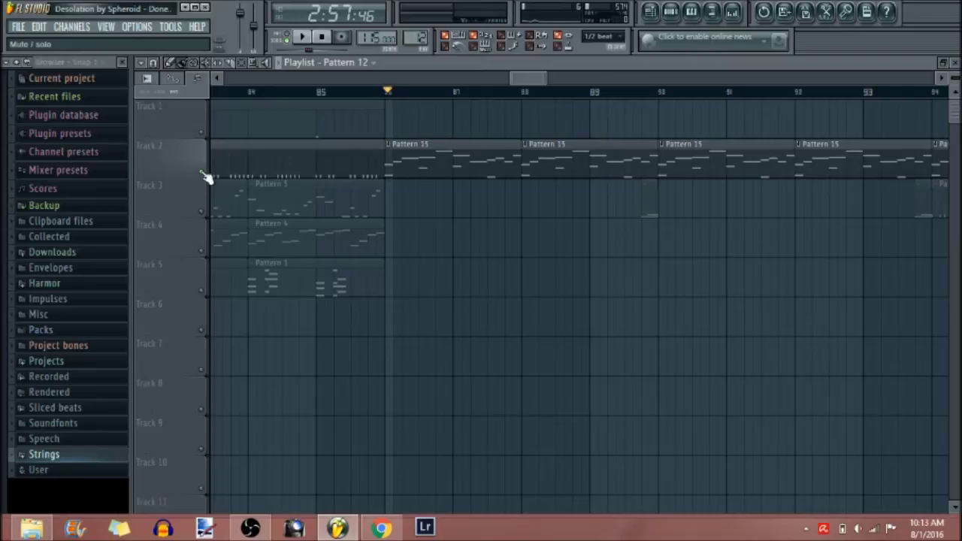
key(space)
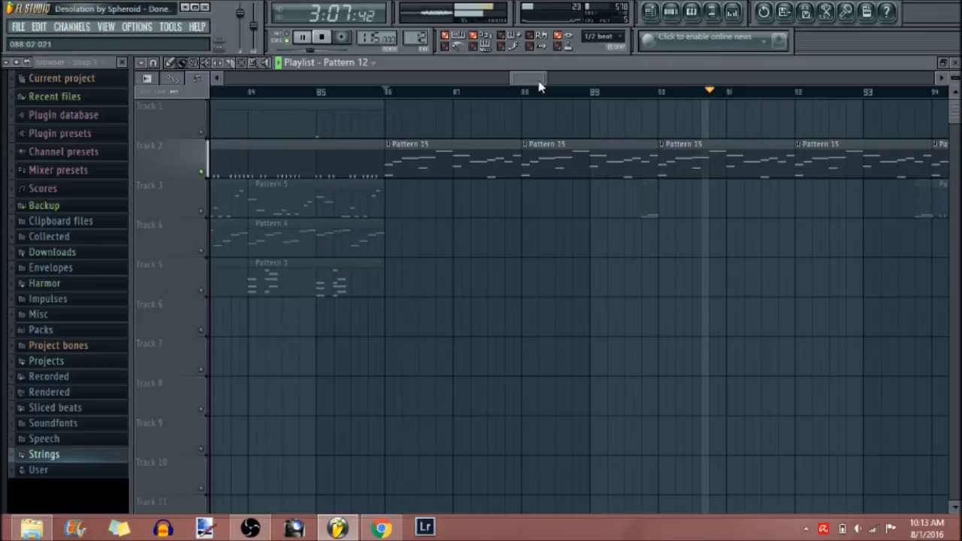
key(space)
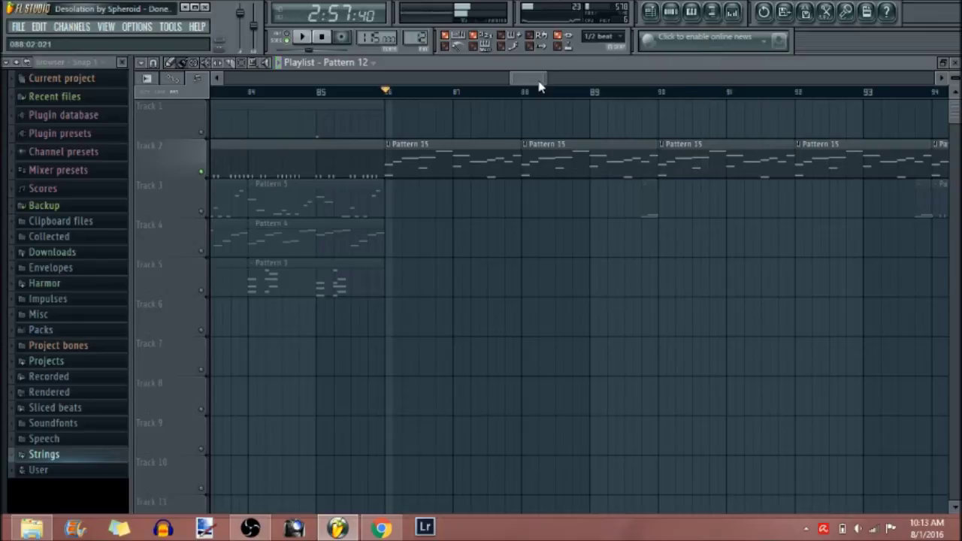
right_click(206, 178)
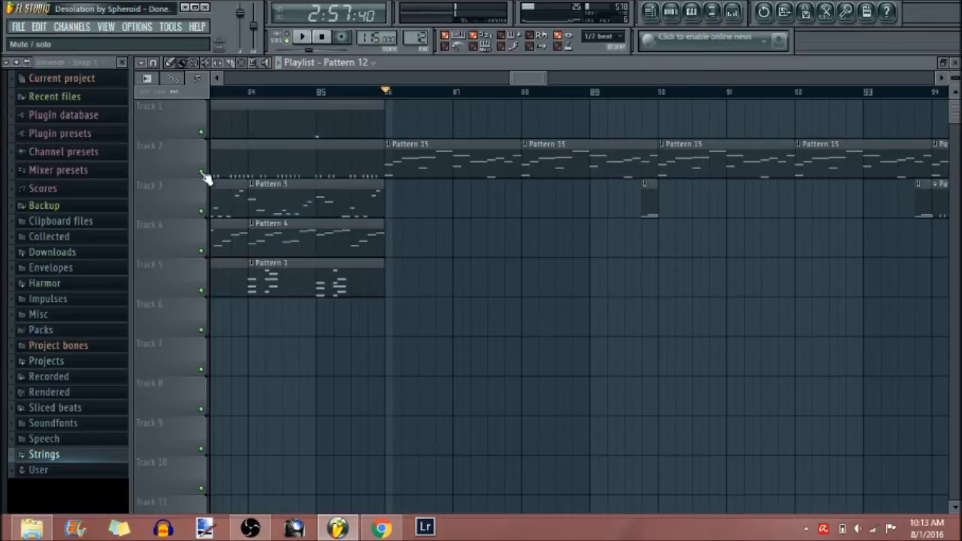
Open Pattern 15's ToxicBiohazard #2 part in the piano roll and examine its high and low notes at a readable zoom.
double_click(414, 162)
drag(288, 77, 550, 124)
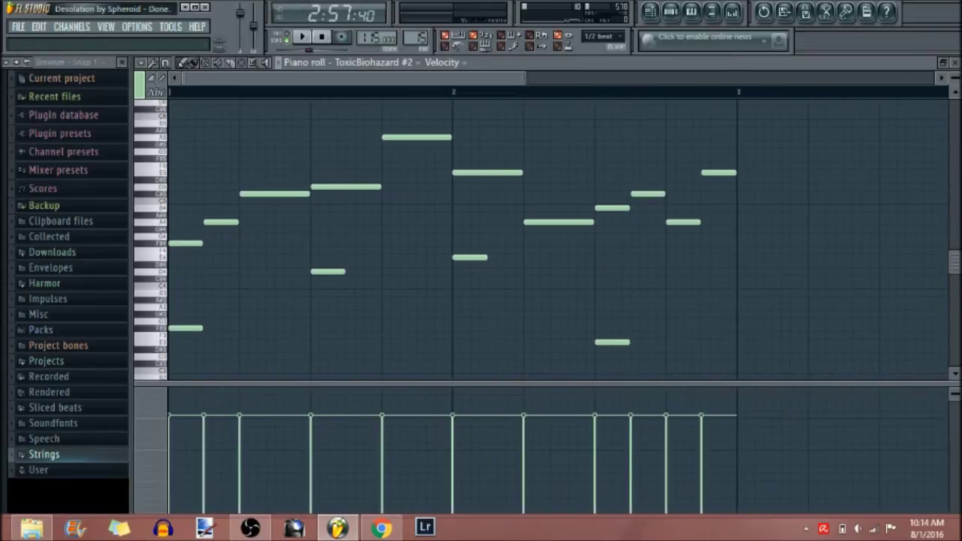
drag(955, 78, 955, 67)
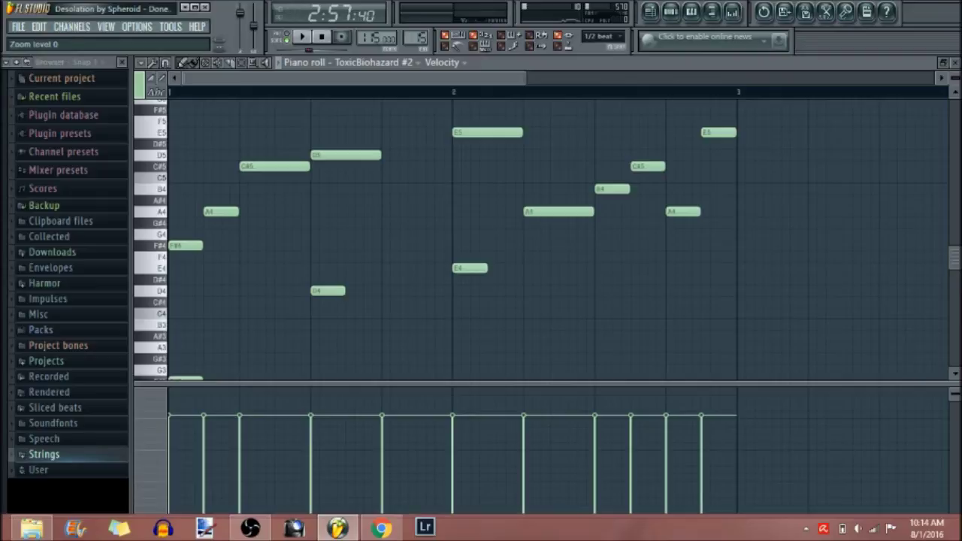
mouse_move(959, 254)
mouse_down()
mouse_move(959, 245)
mouse_move(960, 263)
mouse_move(959, 244)
mouse_up()
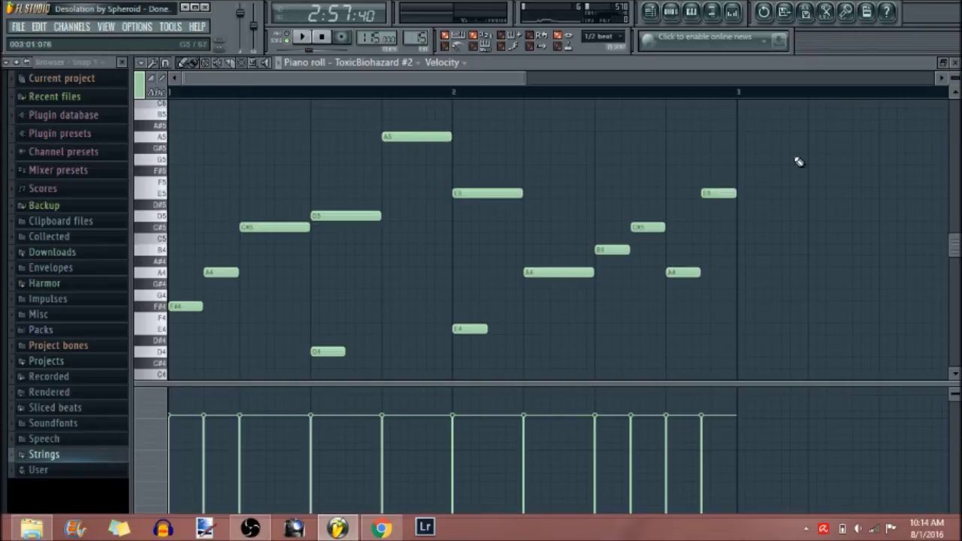
drag(958, 243, 957, 273)
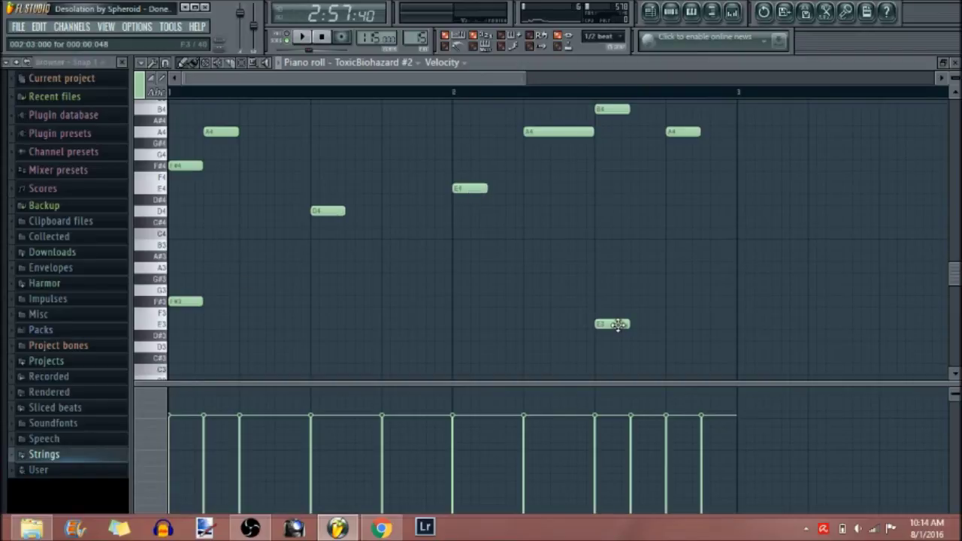
Play Pattern 15's ToxicBiohazard #2 part twice in the piano roll, following the upper notes first and the low notes second.
drag(957, 278, 956, 257)
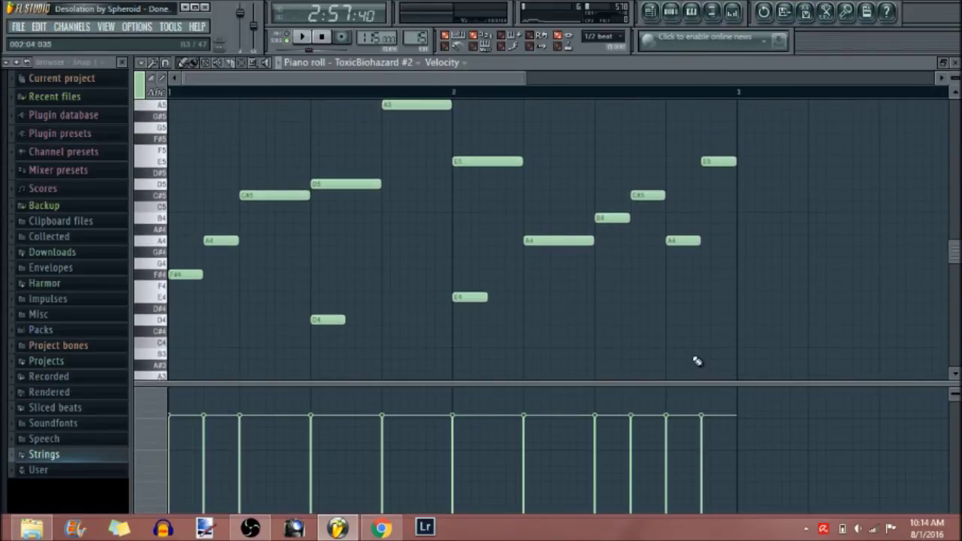
key(space)
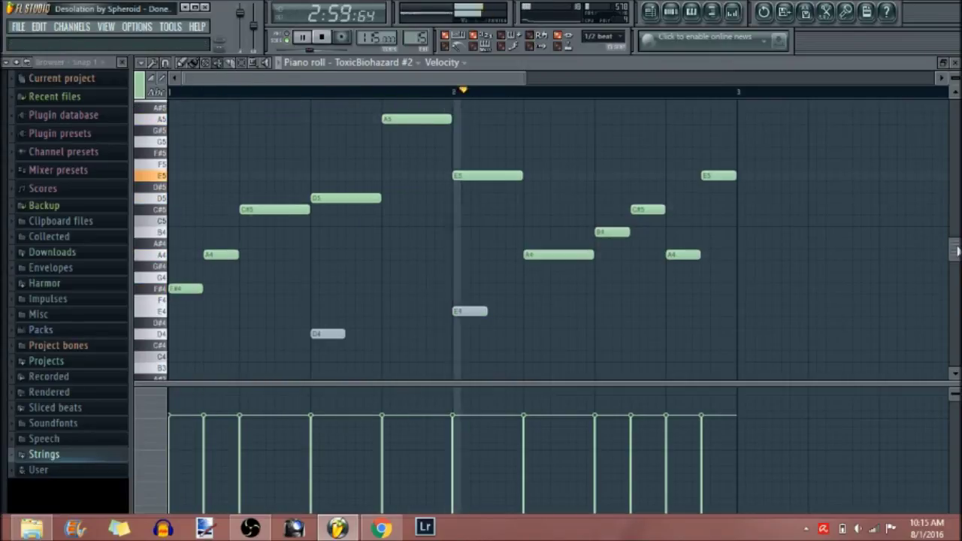
key(space)
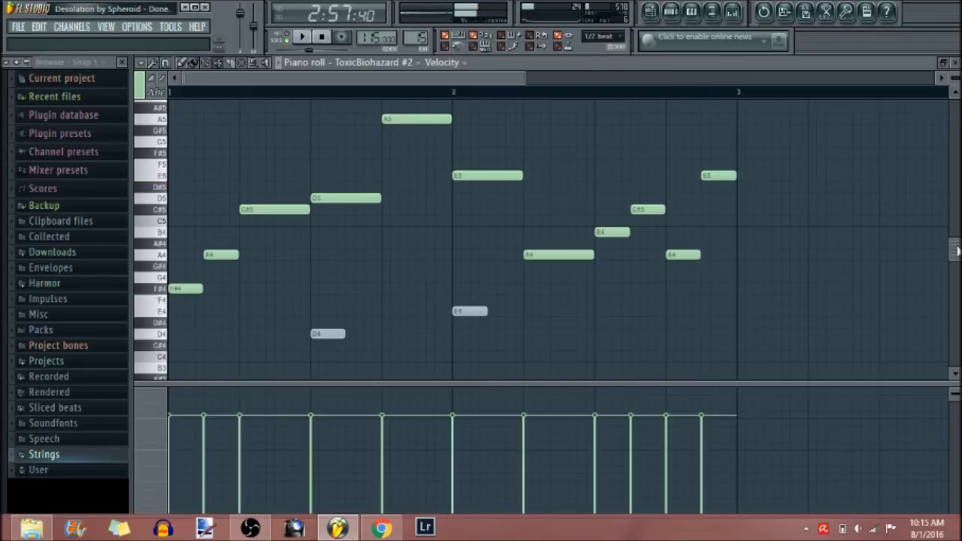
scroll(370, 346, down, 5)
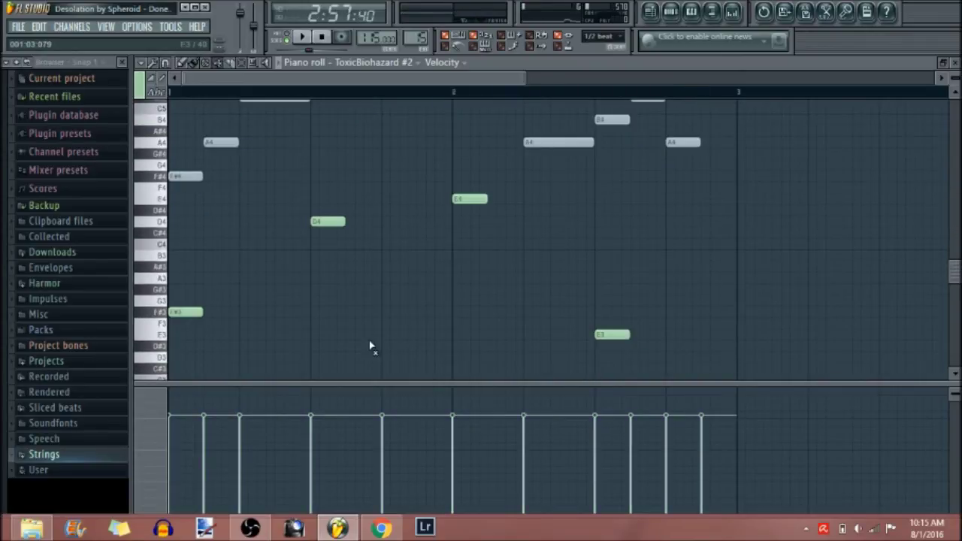
key(space)
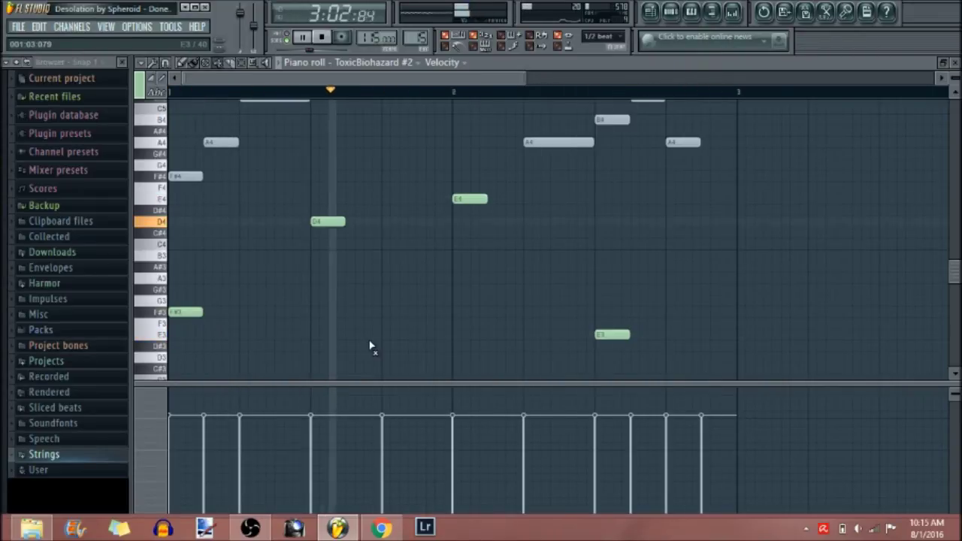
key(space)
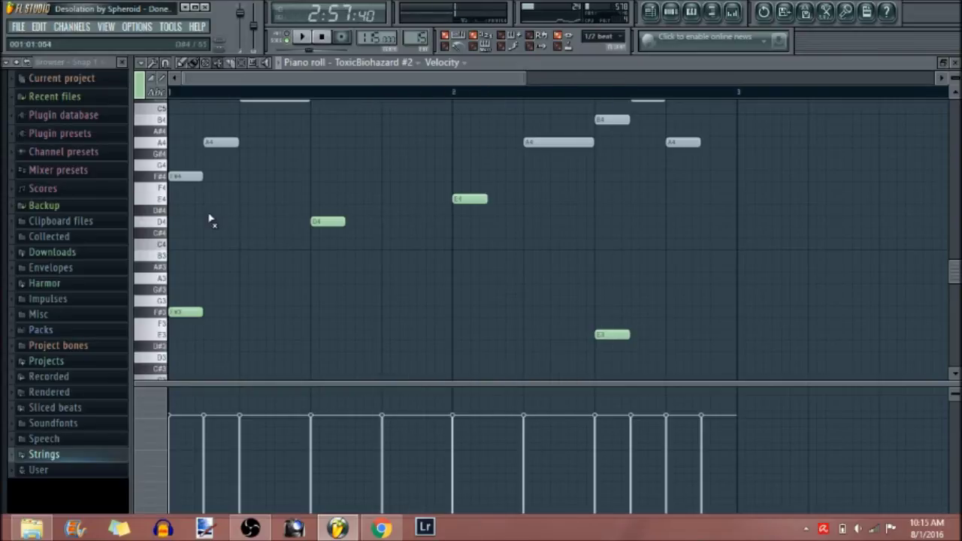
scroll(203, 213, up, 3)
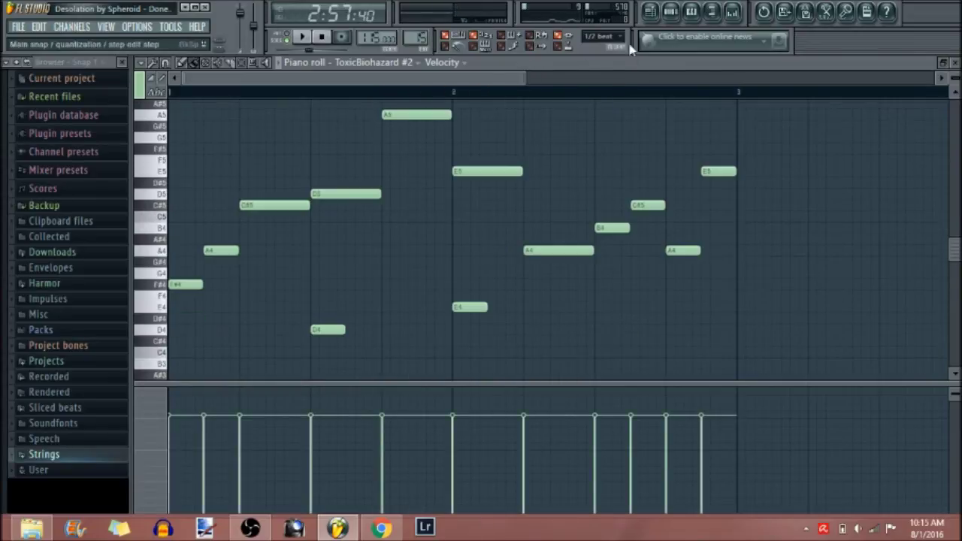
Show Pattern 15's channel list and open the ToxicBiohazard #2 instrument.
click(673, 14)
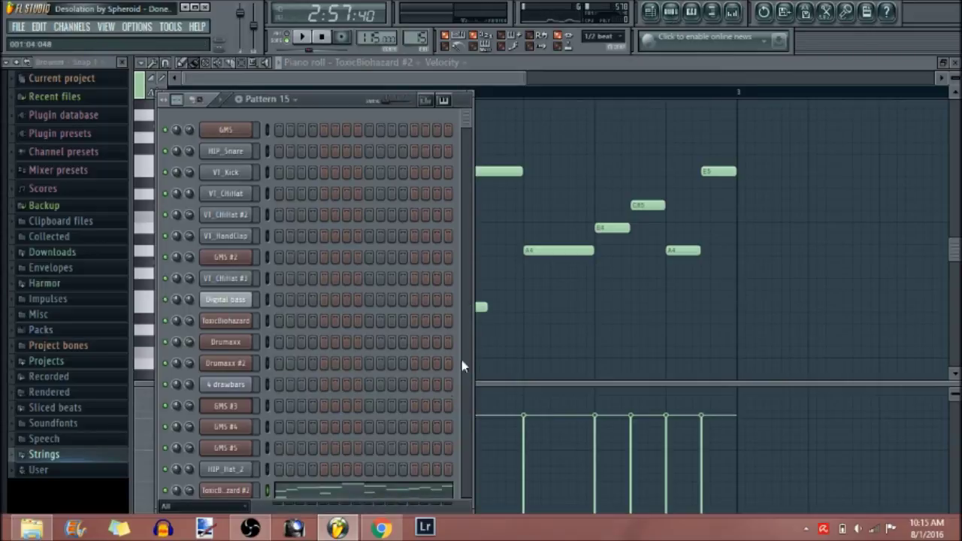
drag(466, 119, 465, 211)
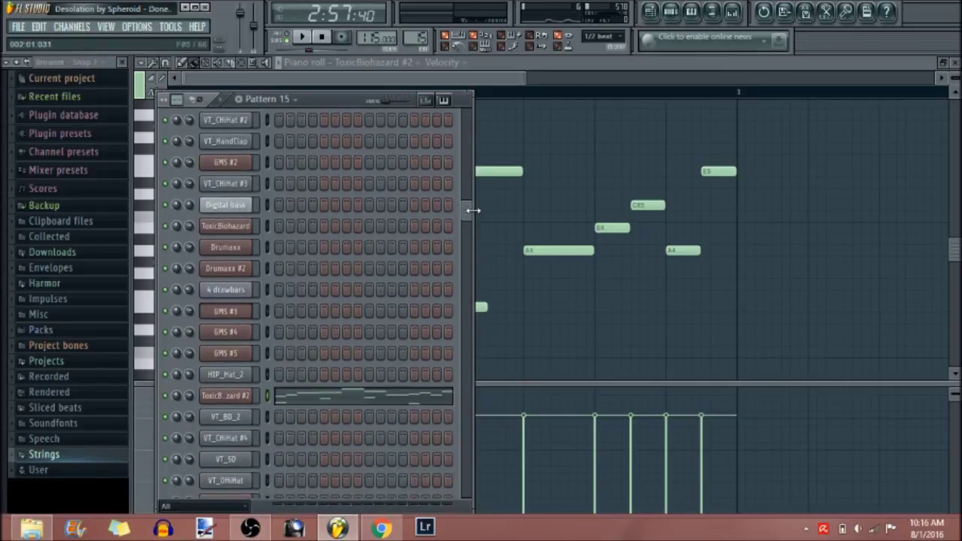
click(226, 396)
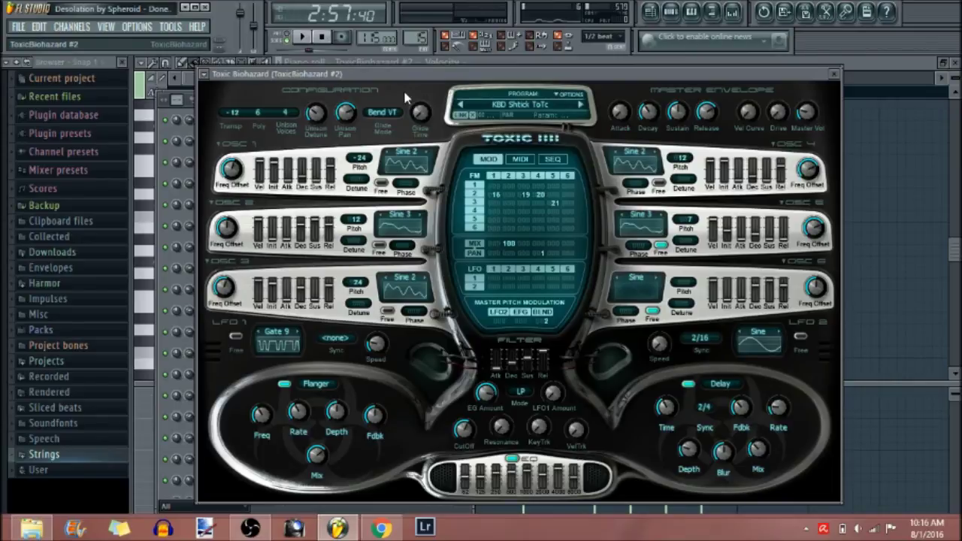
Locate the KBD Shtick ToTc program in the Toxic Biohazard presets library, close the library and play the part.
click(489, 108)
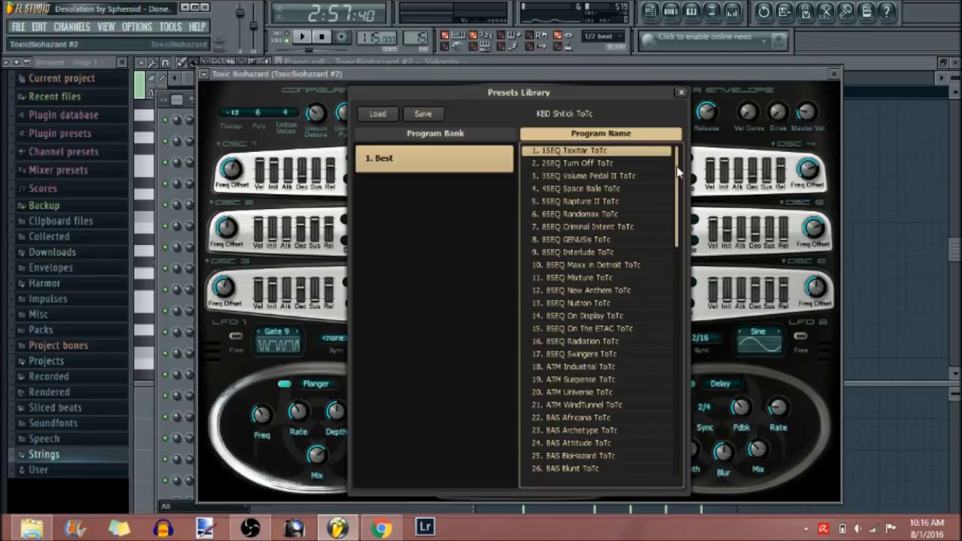
drag(677, 172, 679, 276)
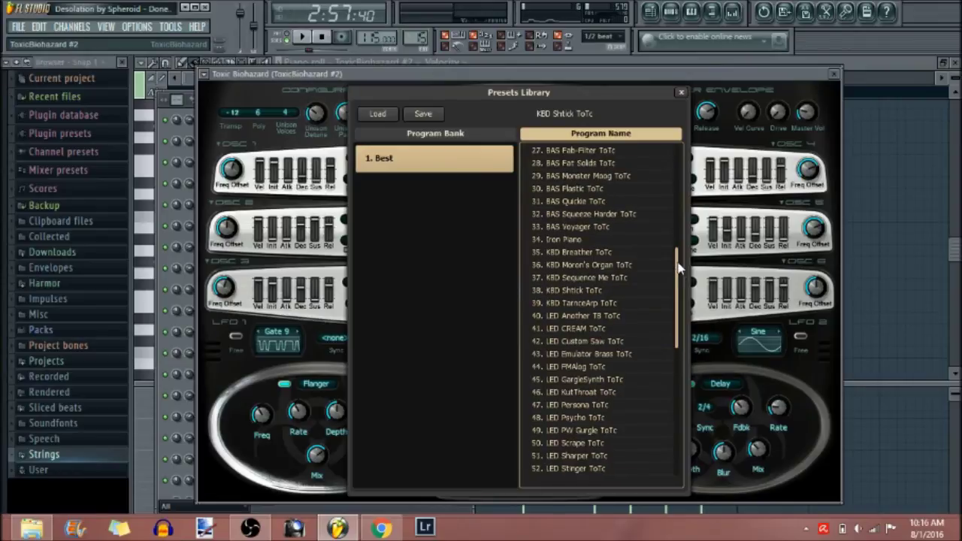
click(651, 293)
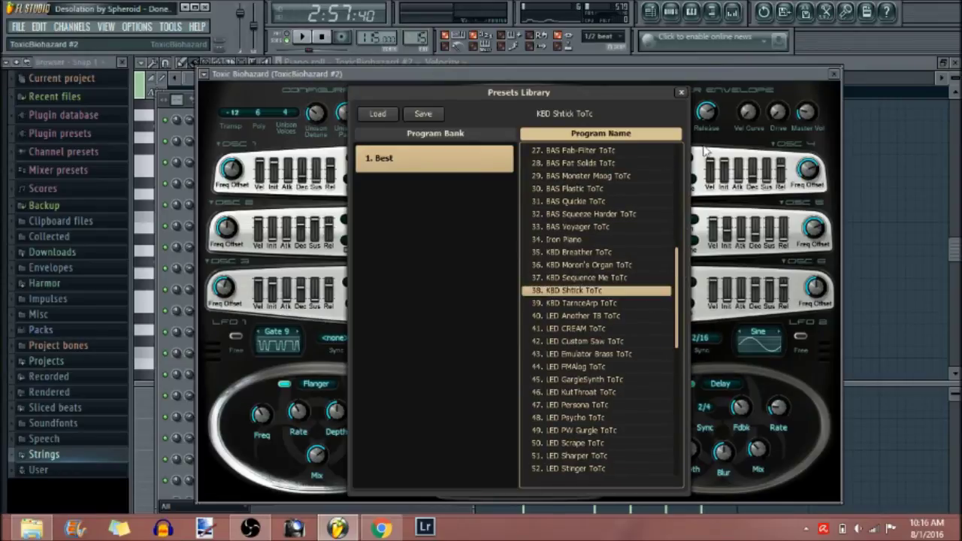
click(681, 93)
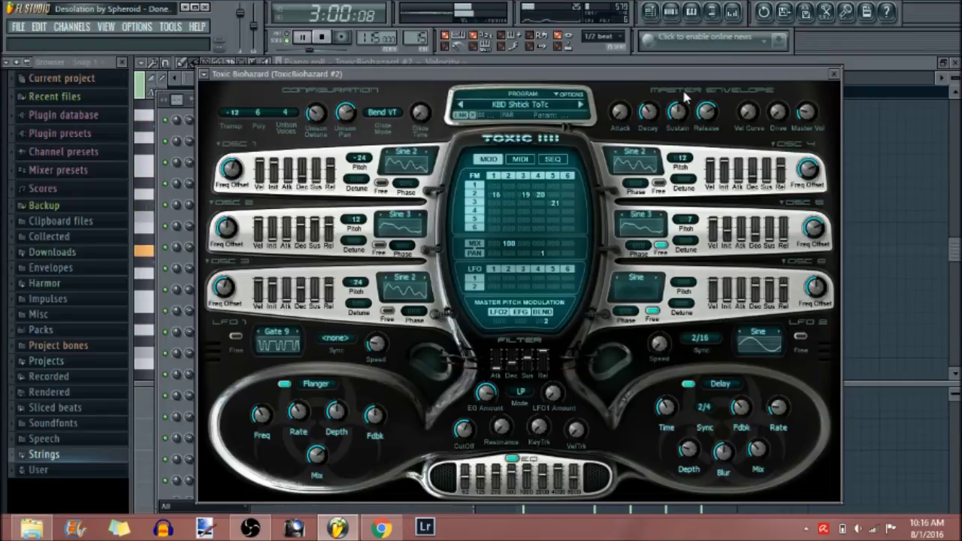
key(space)
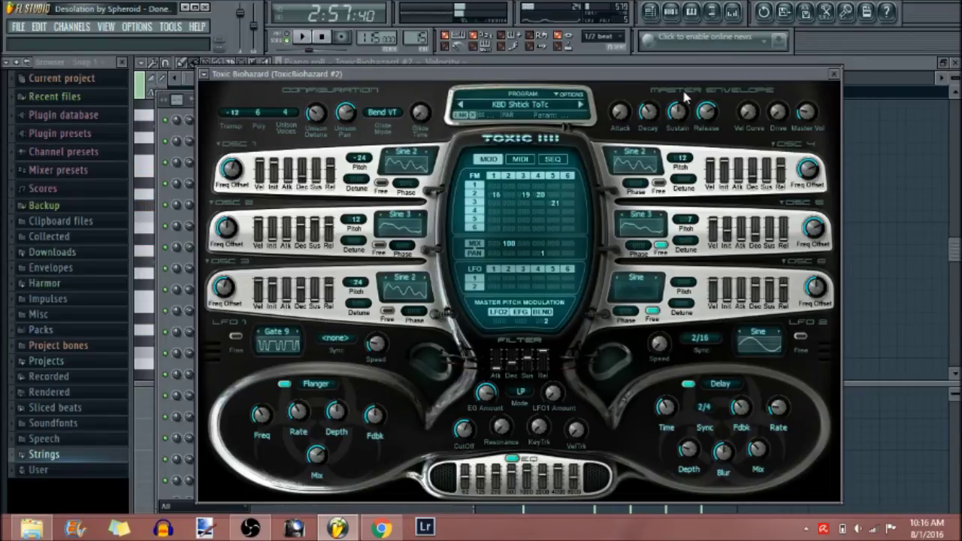
Close Pattern 15's piano roll and the ToxicBiohazard #2 windows to return to a clear Playlist.
click(945, 62)
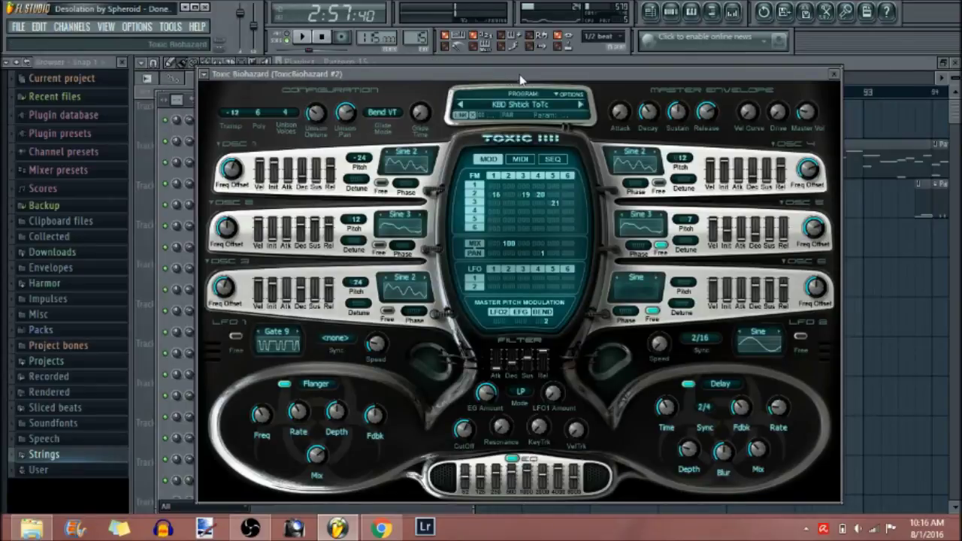
click(839, 77)
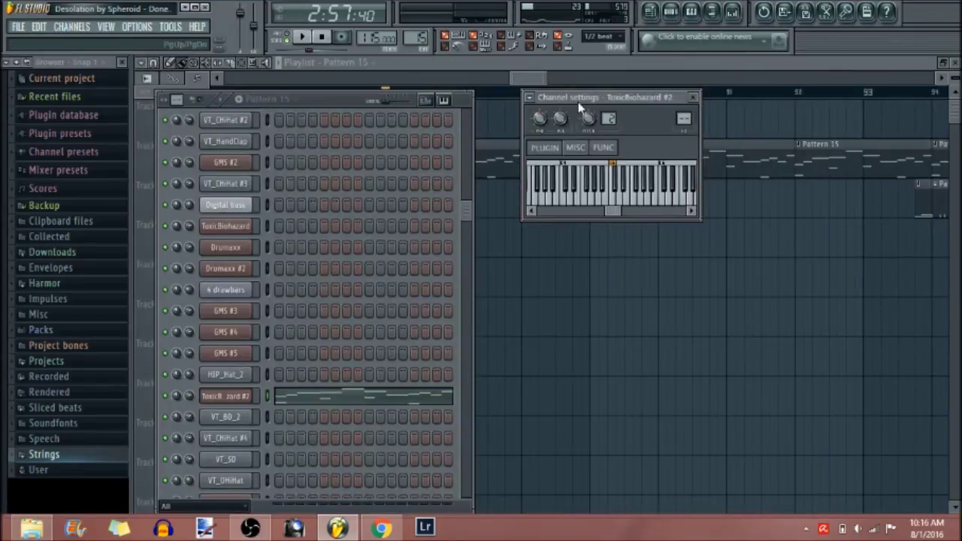
click(527, 81)
drag(526, 79, 528, 79)
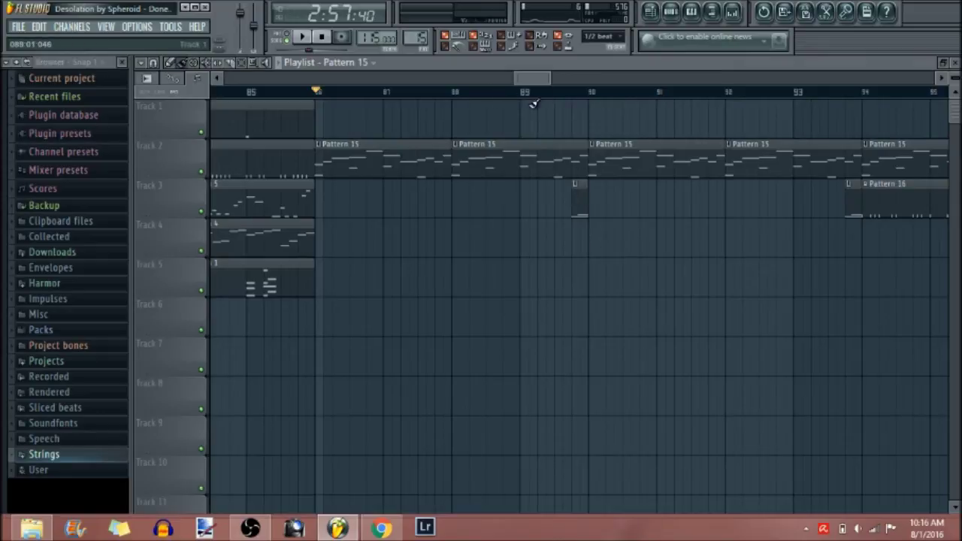
Play the arrangement from bar 86 through the short Track 3 clip just before bar 90.
key(space)
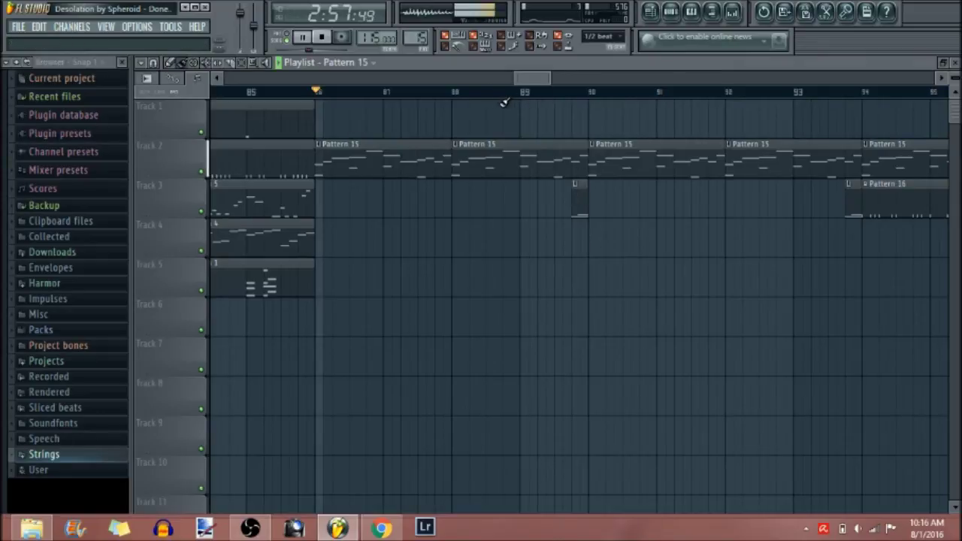
drag(537, 82, 546, 82)
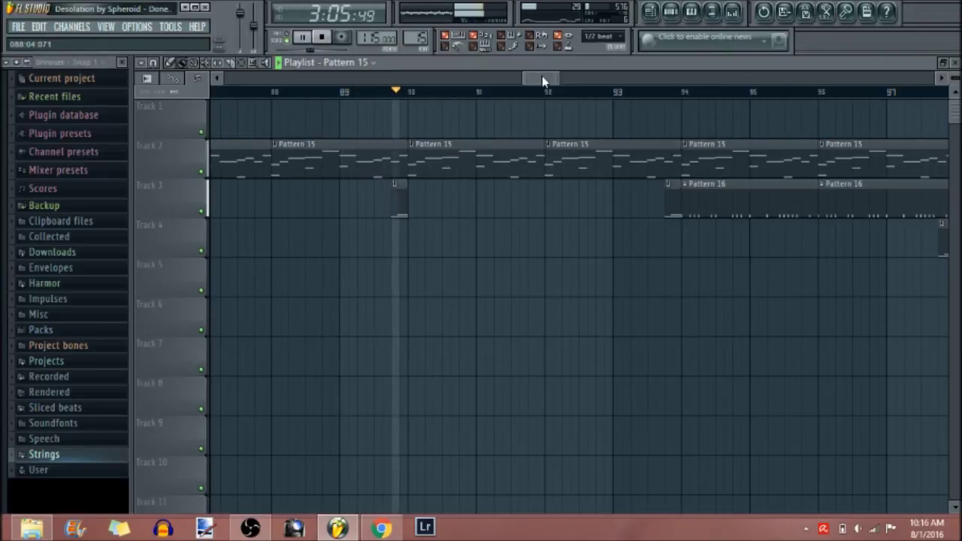
key(space)
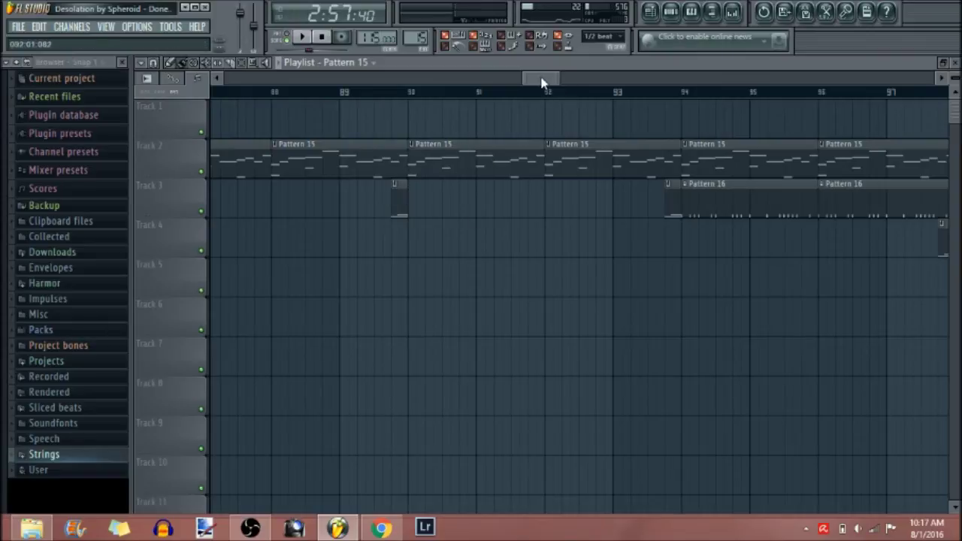
Open Pattern 16 from Track 3 at bar 94 and bring its drum channels into view.
drag(541, 82, 549, 85)
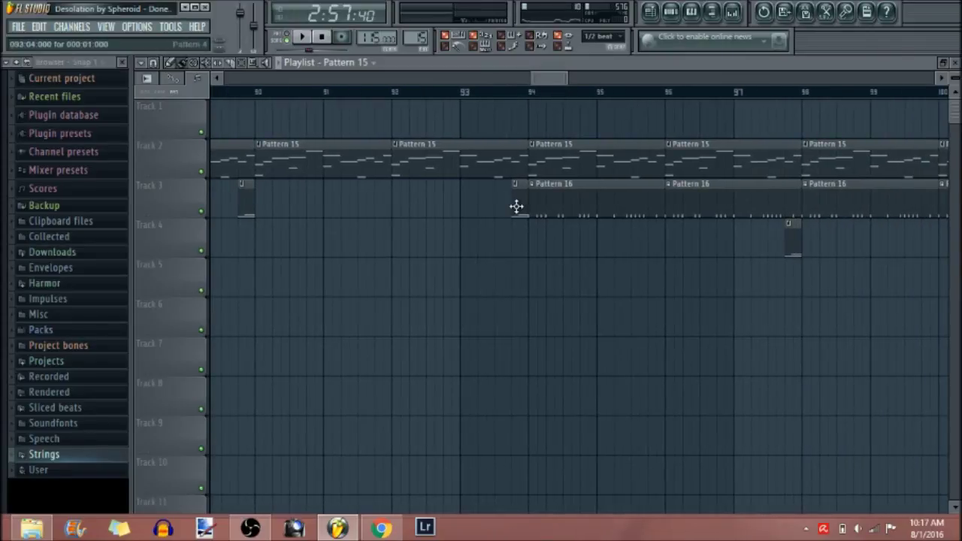
double_click(571, 197)
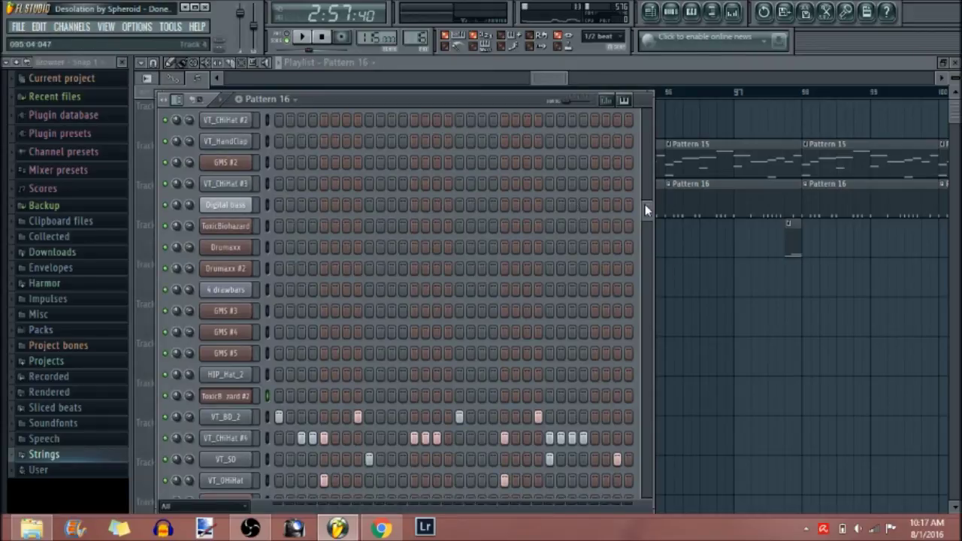
drag(646, 206, 656, 272)
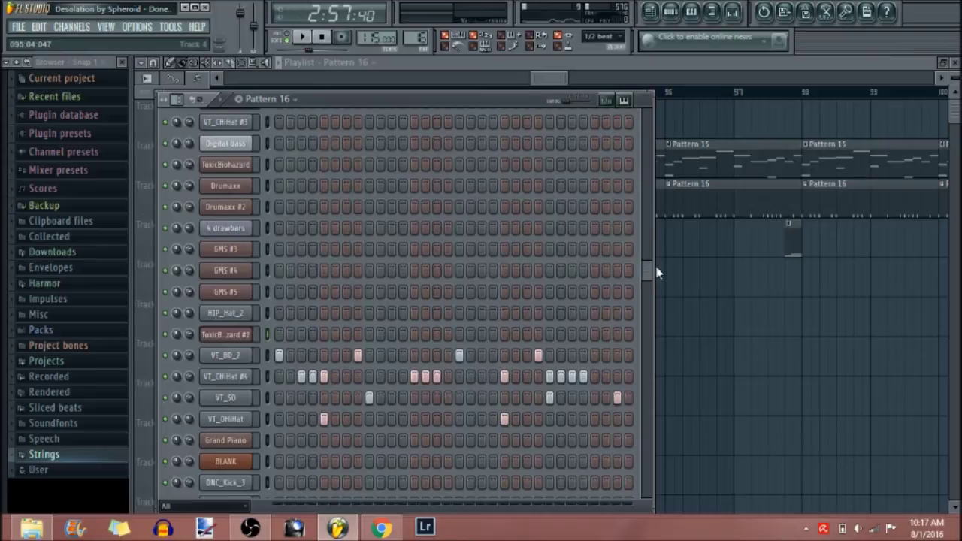
Switch playback to pattern mode and play Pattern 16's full drum loop with all its drum channels in view.
click(292, 37)
key(space)
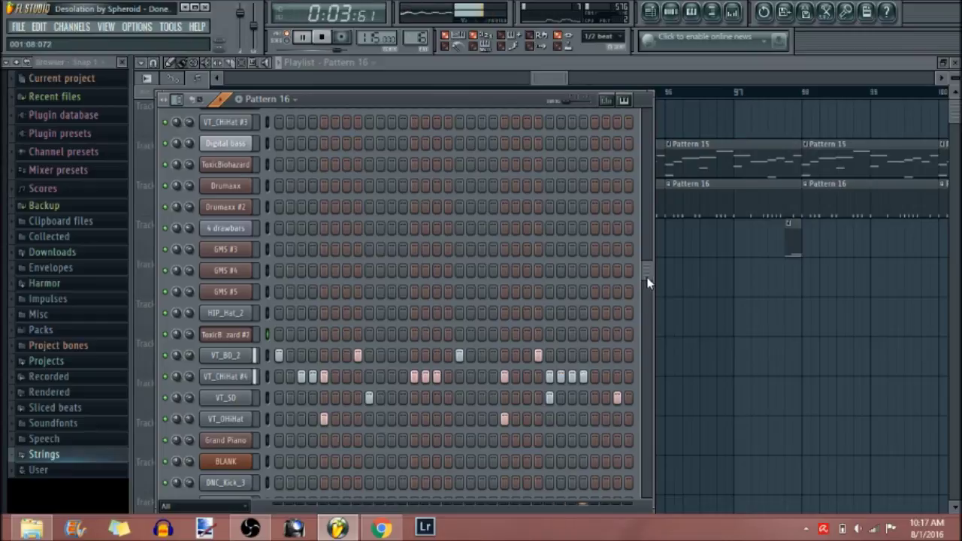
scroll(651, 286, down, 1)
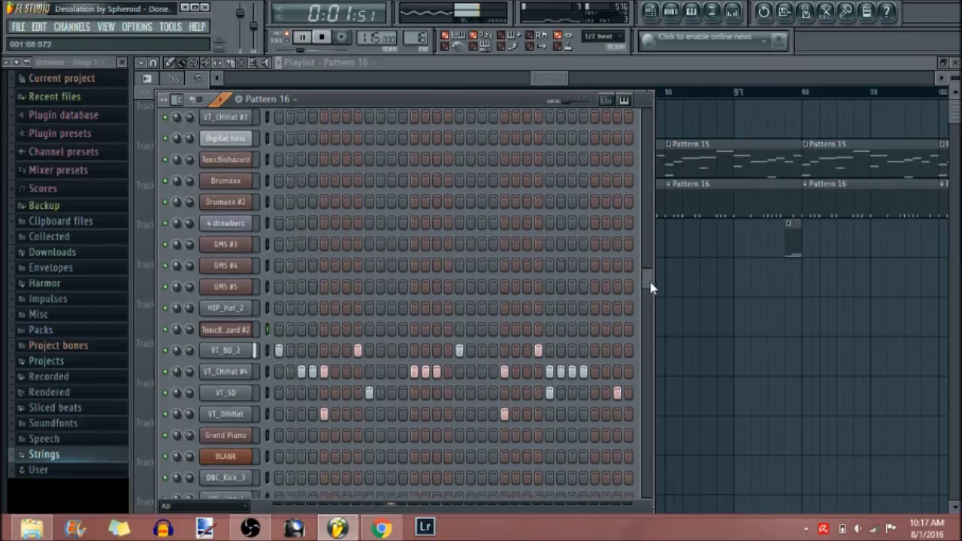
scroll(651, 285, down, 2)
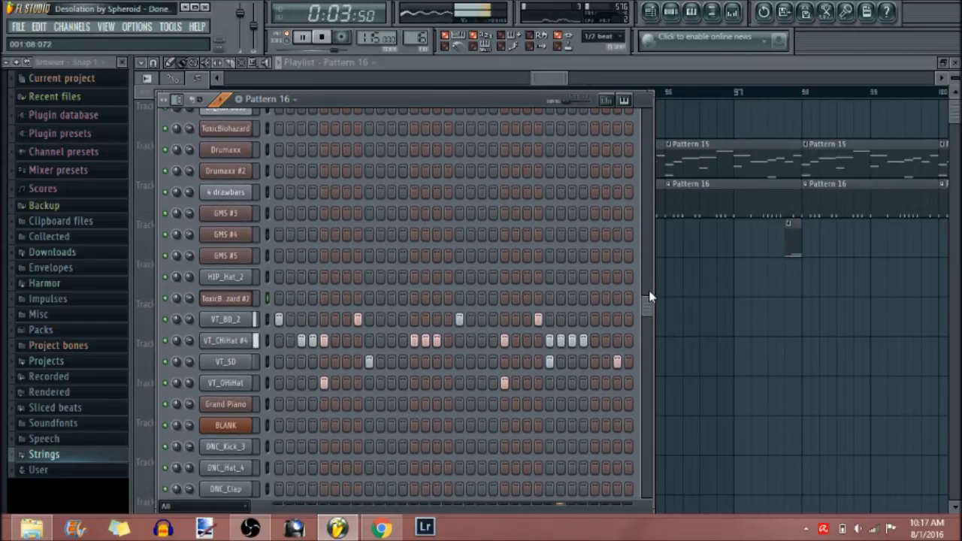
key(space)
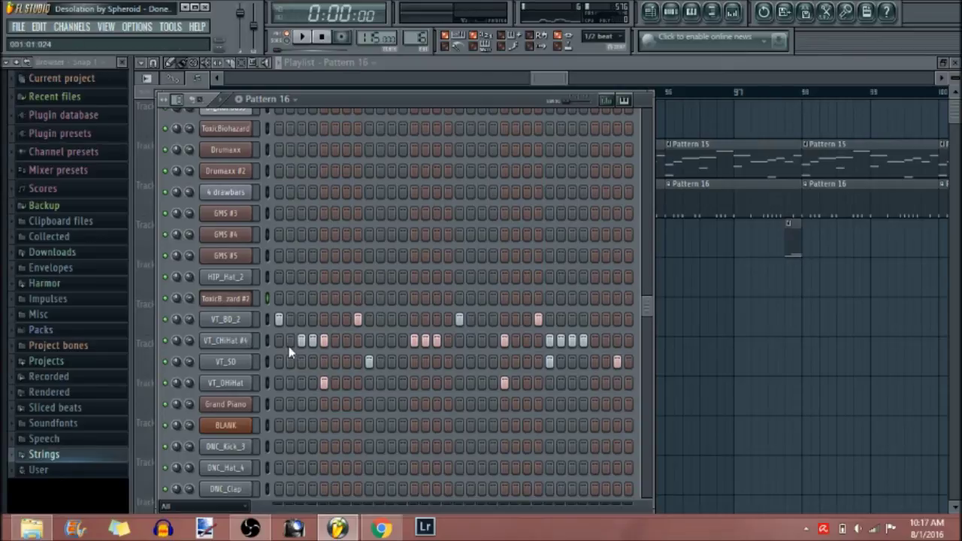
Solo the VT_BD_2 channel and play its steps in Pattern 16.
right_click(172, 326)
click(175, 328)
key(space)
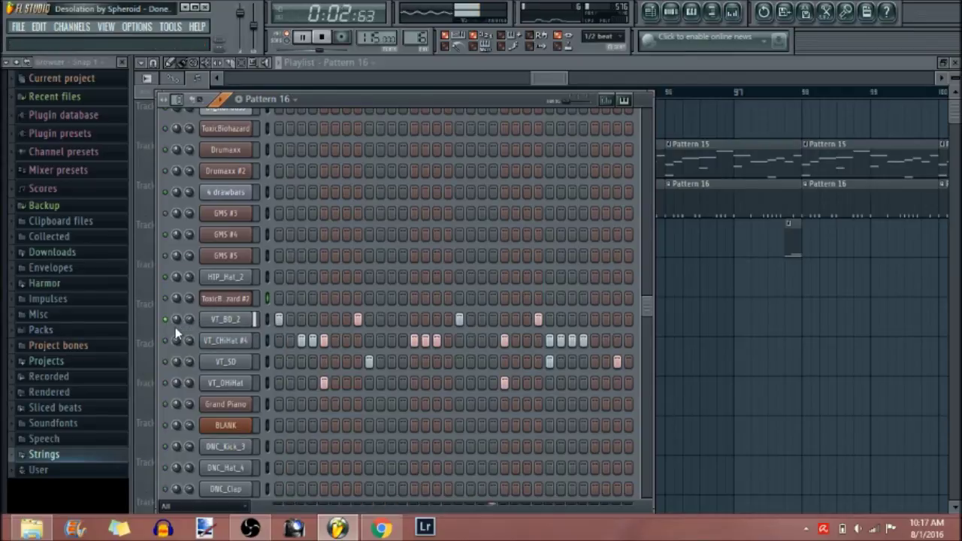
key(space)
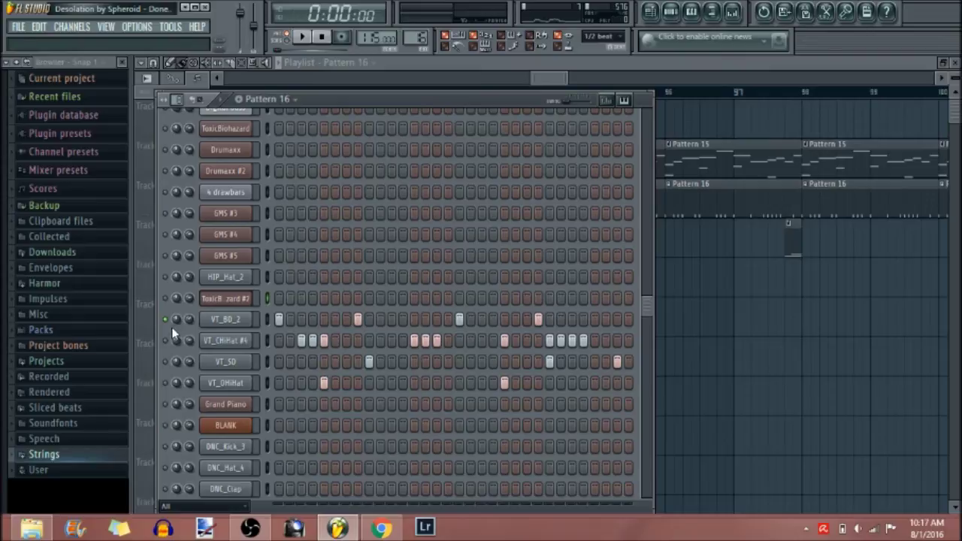
Solo the VT_CHiHat #4 channel and play its steps in Pattern 16.
right_click(172, 324)
click(159, 330)
right_click(168, 342)
click(173, 344)
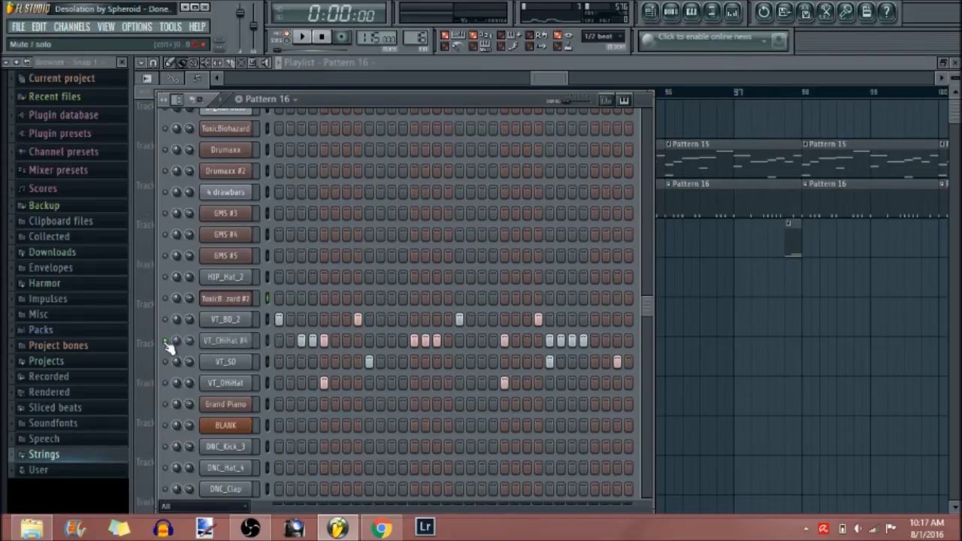
key(space)
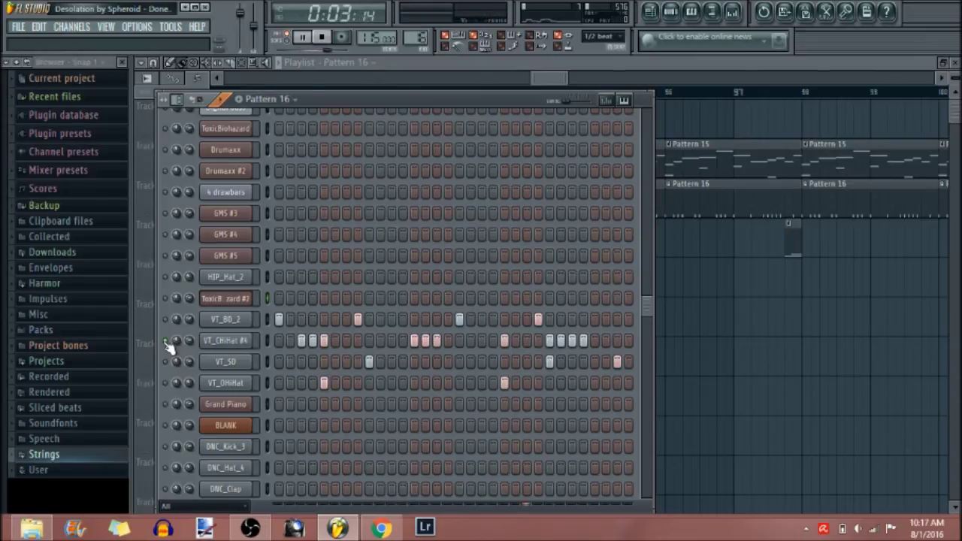
key(space)
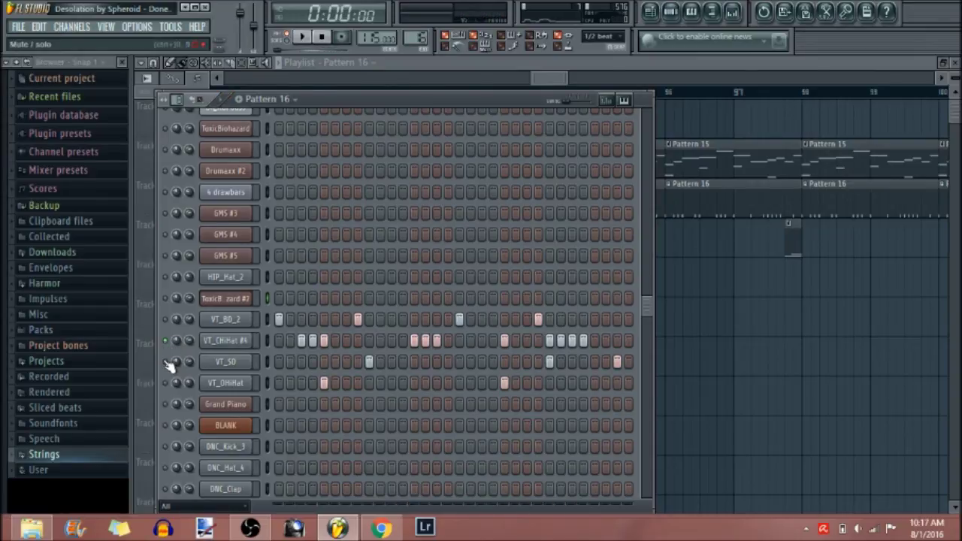
Solo the VT_SD channel and play its steps in Pattern 16.
right_click(170, 365)
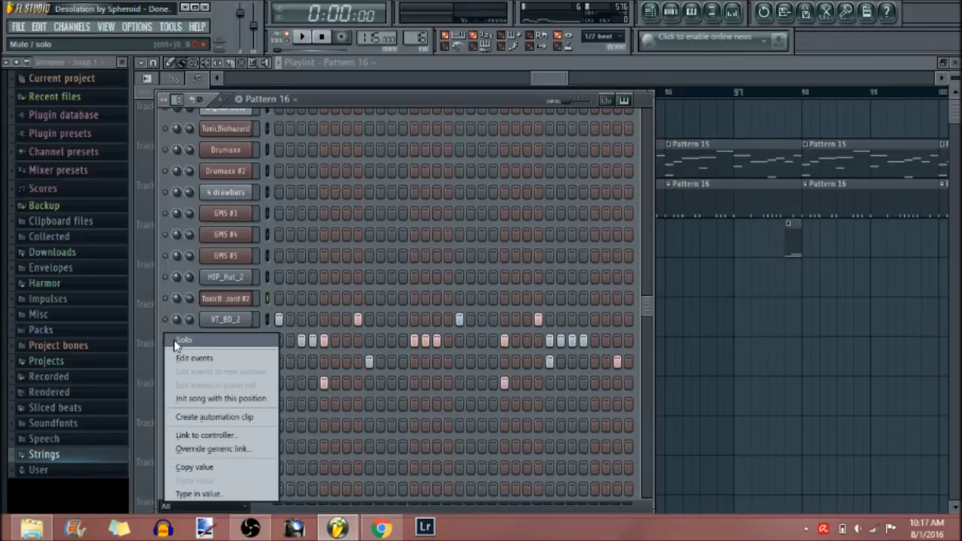
click(176, 340)
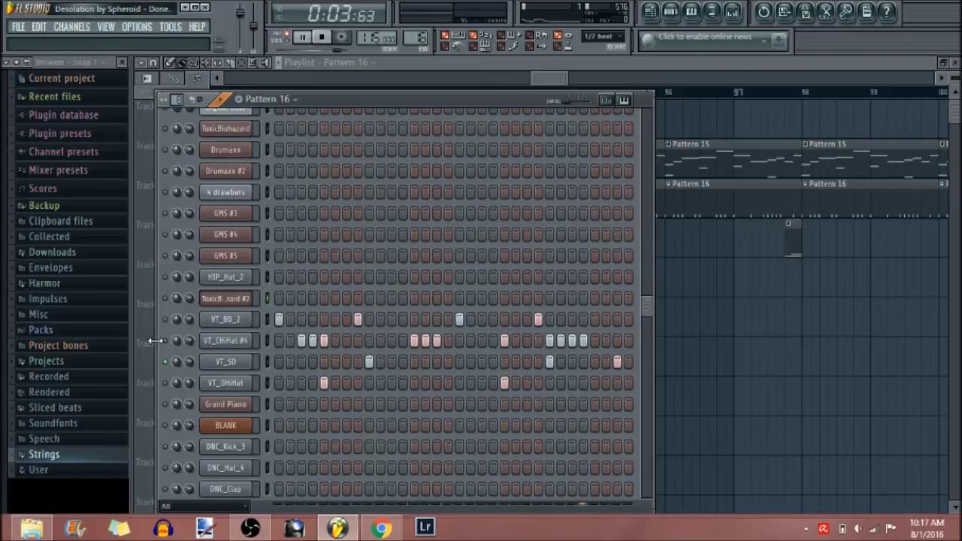
key(space)
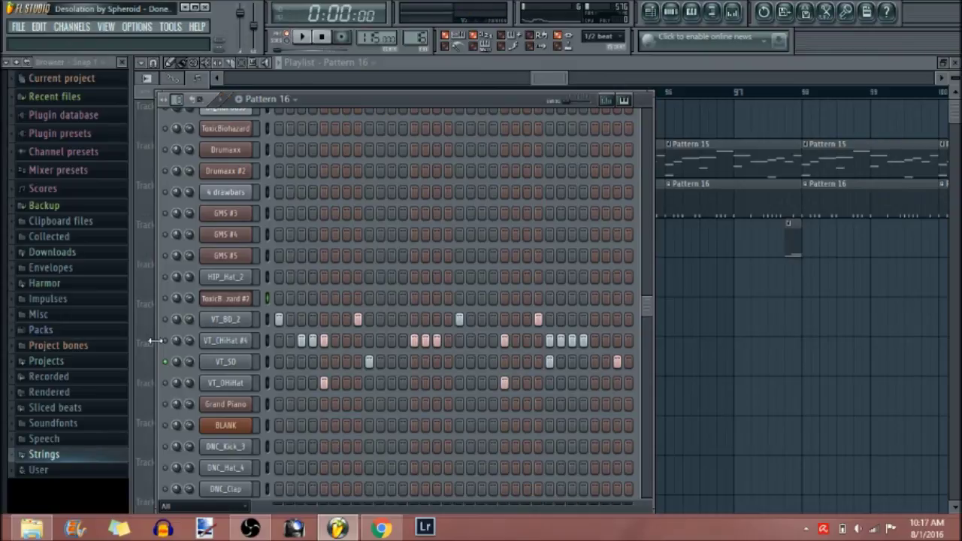
Solo the VT_OHiHat channel and play its steps in Pattern 16.
right_click(167, 382)
click(188, 341)
key(space)
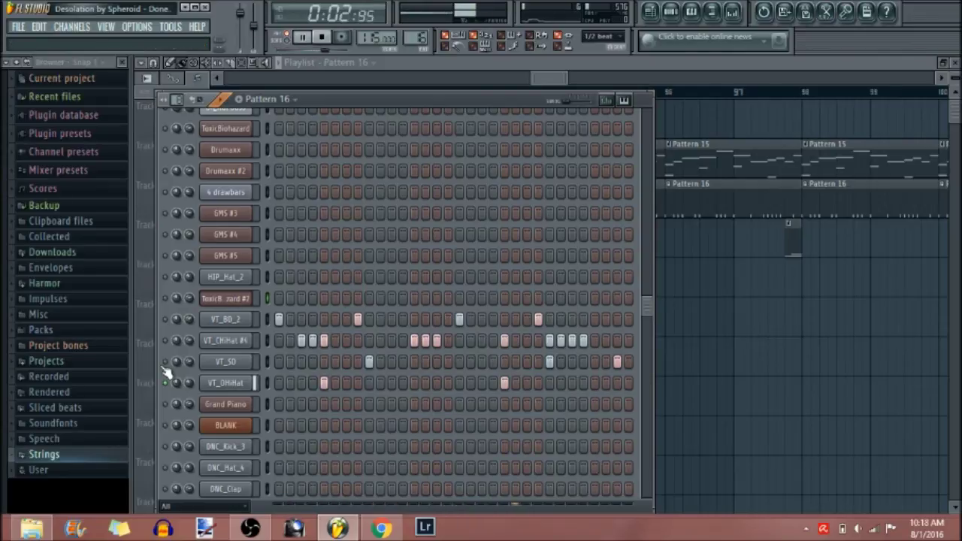
key(space)
Turn off the VT_OHiHat solo and play Pattern 16 with all its drum channels active.
right_click(169, 383)
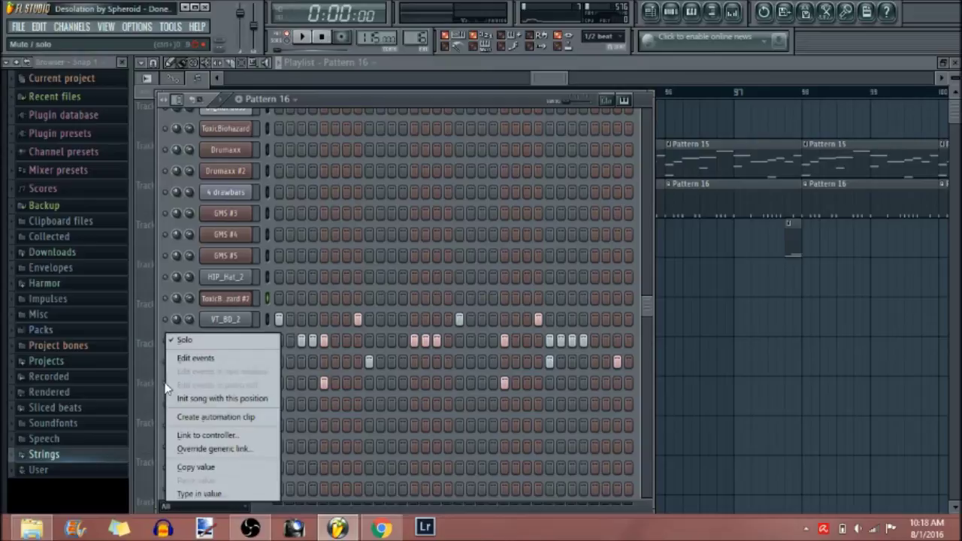
click(188, 340)
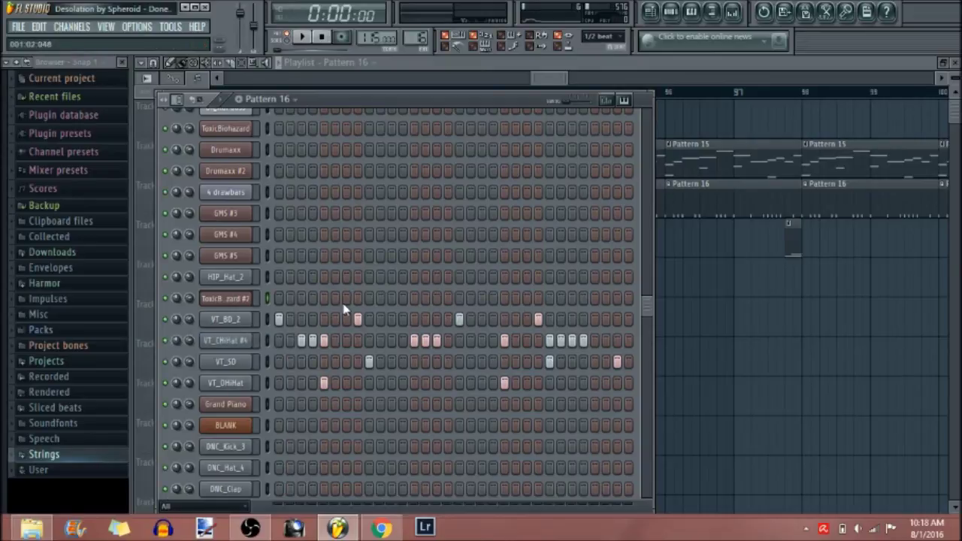
key(space)
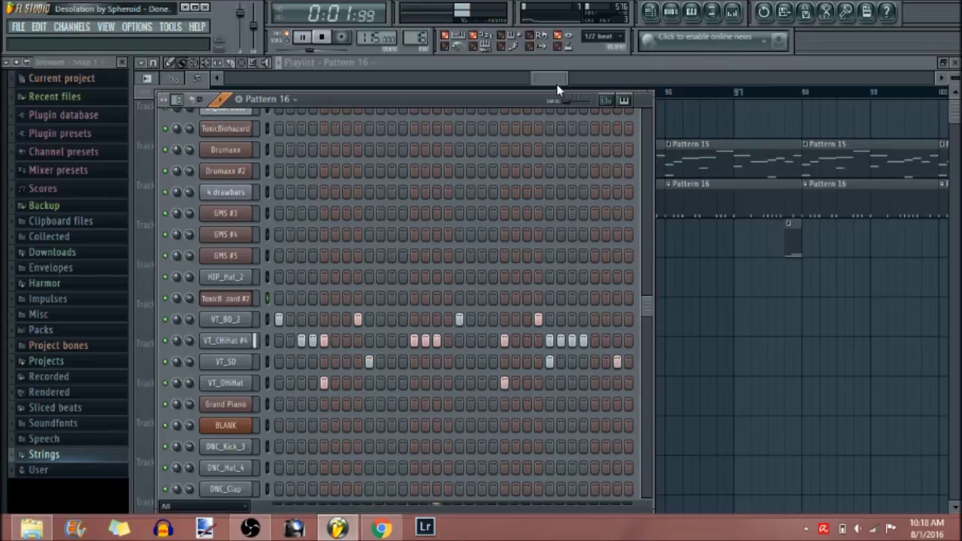
key(space)
Return to the playlist and play the song from bar 93 to hear Pattern 16's drums together with Pattern 15.
click(556, 82)
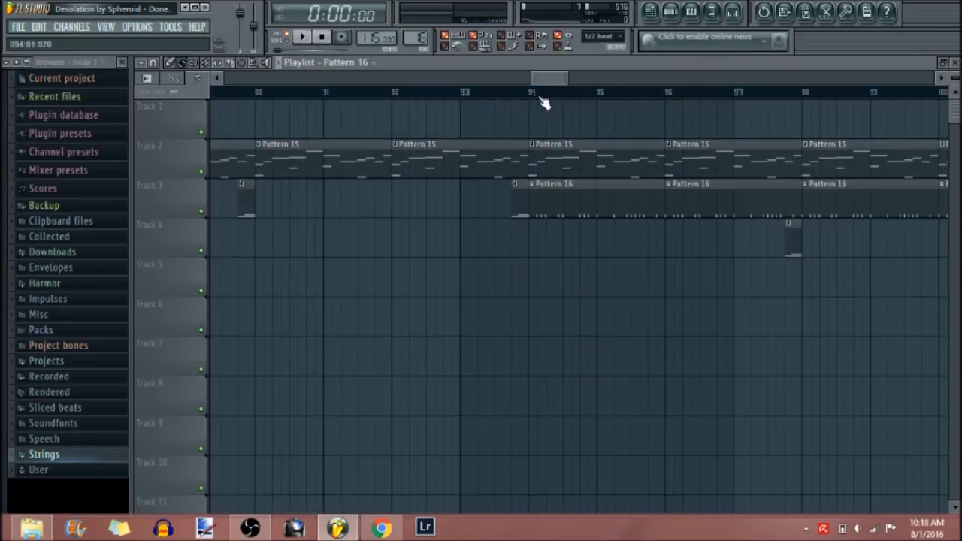
click(491, 91)
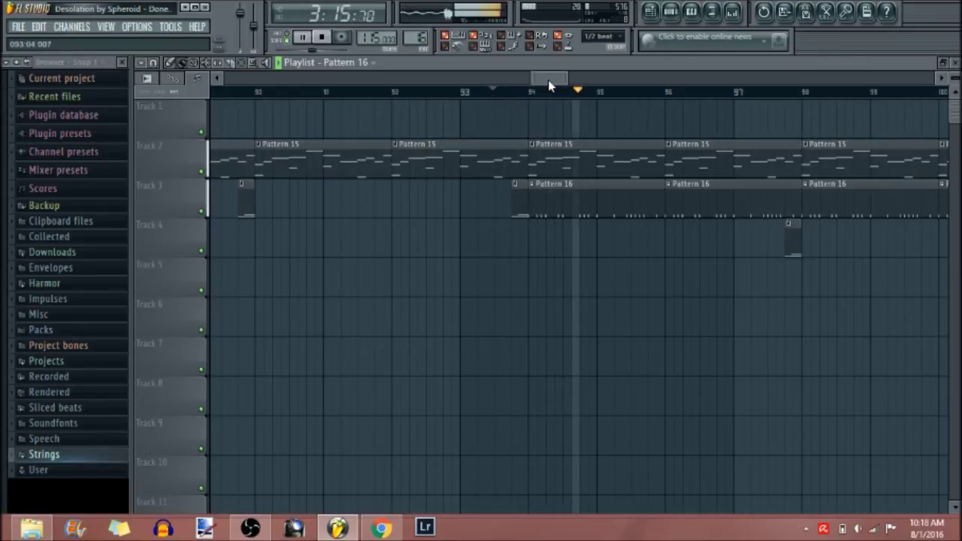
drag(553, 82, 563, 81)
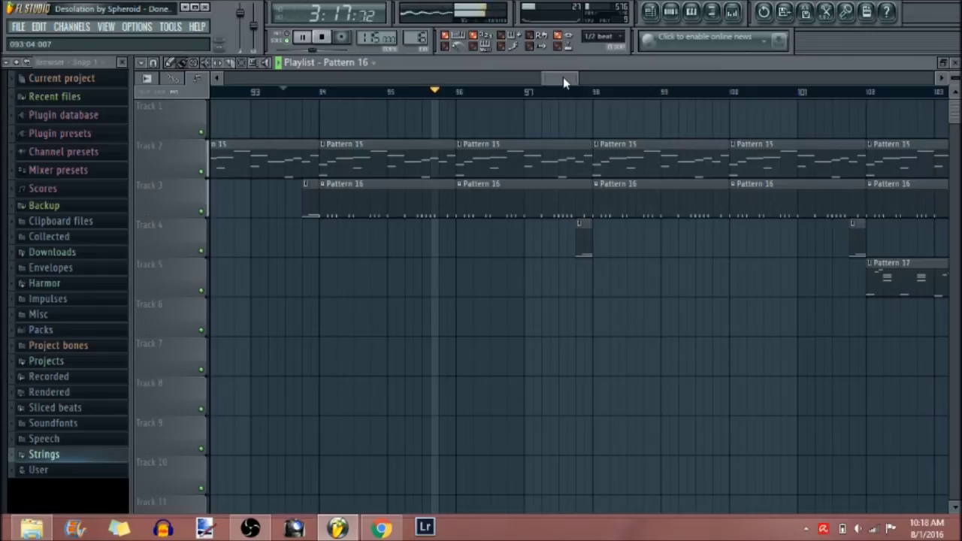
key(space)
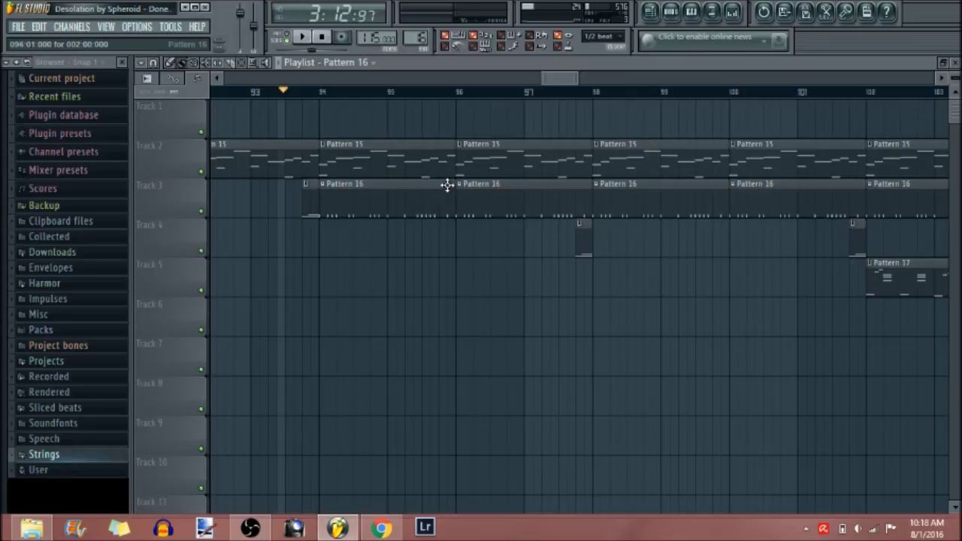
Open Pattern 17's Grand Piano notes from Track 5 at bar 102 and play the pattern.
drag(565, 83, 582, 82)
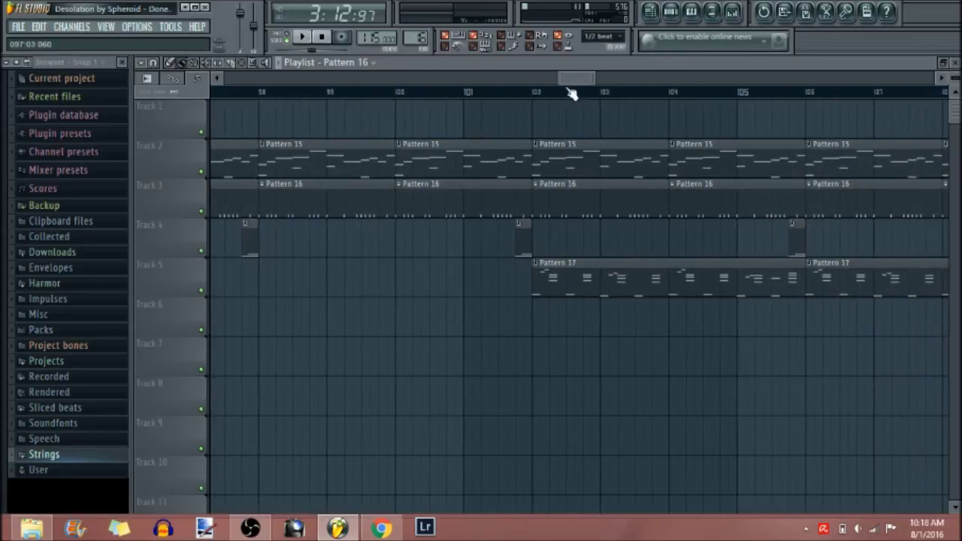
double_click(568, 279)
drag(956, 77, 957, 87)
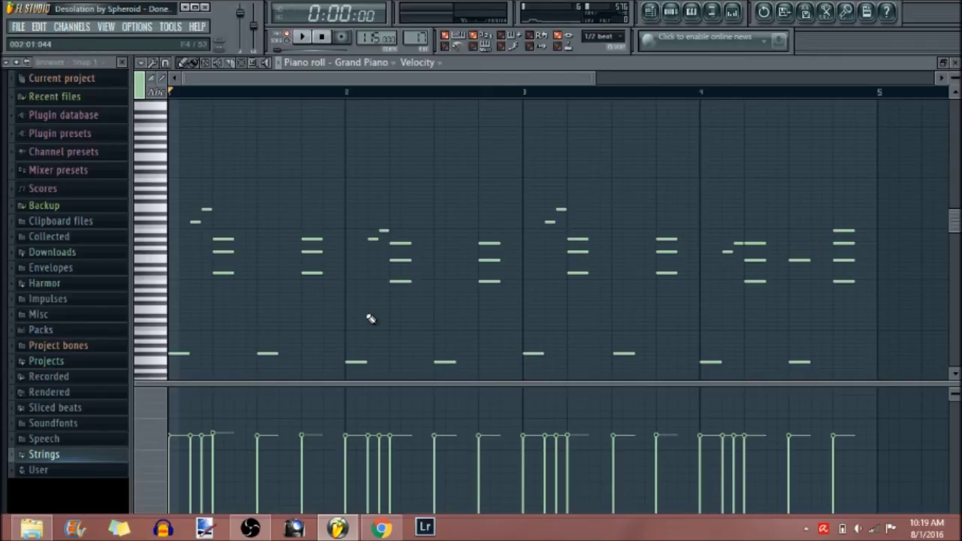
scroll(370, 318, down, 4)
key(space)
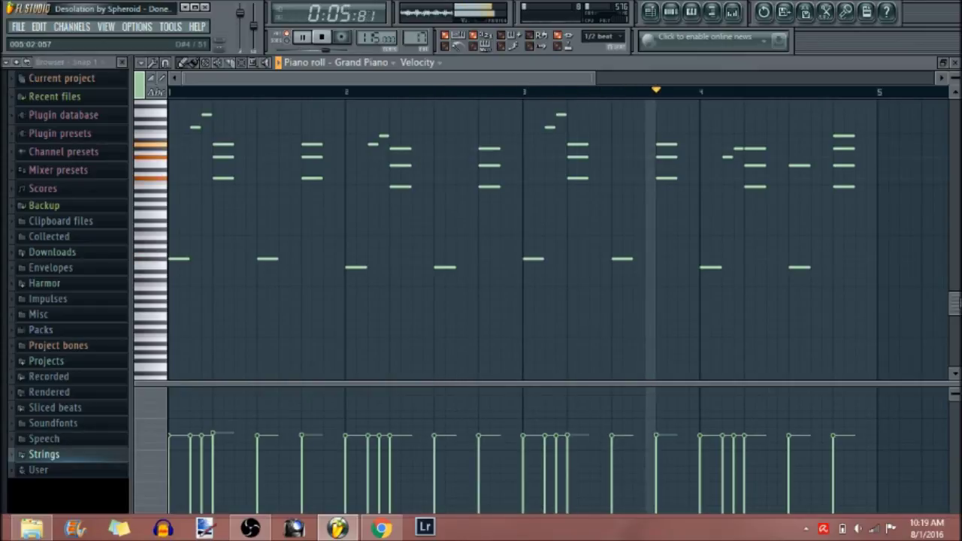
key(space)
Enlarge the Grand Piano notes until their names are readable and examine the upper notes through bar 3.
scroll(542, 233, up, 1)
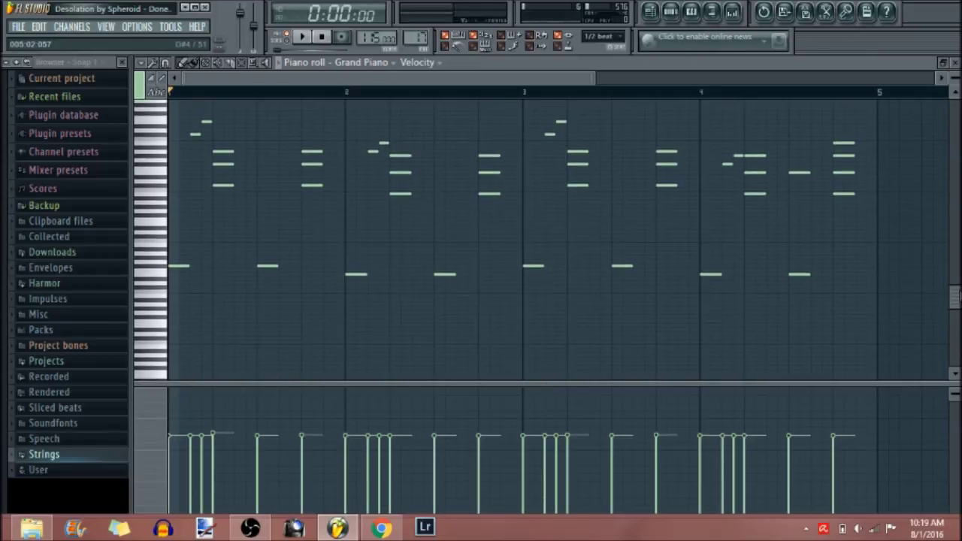
drag(955, 78, 956, 92)
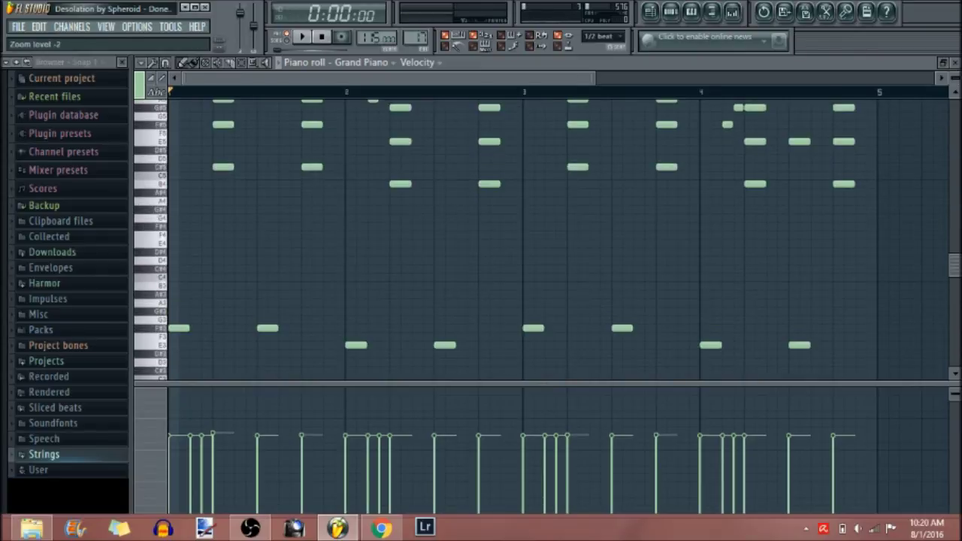
scroll(282, 150, up, 1)
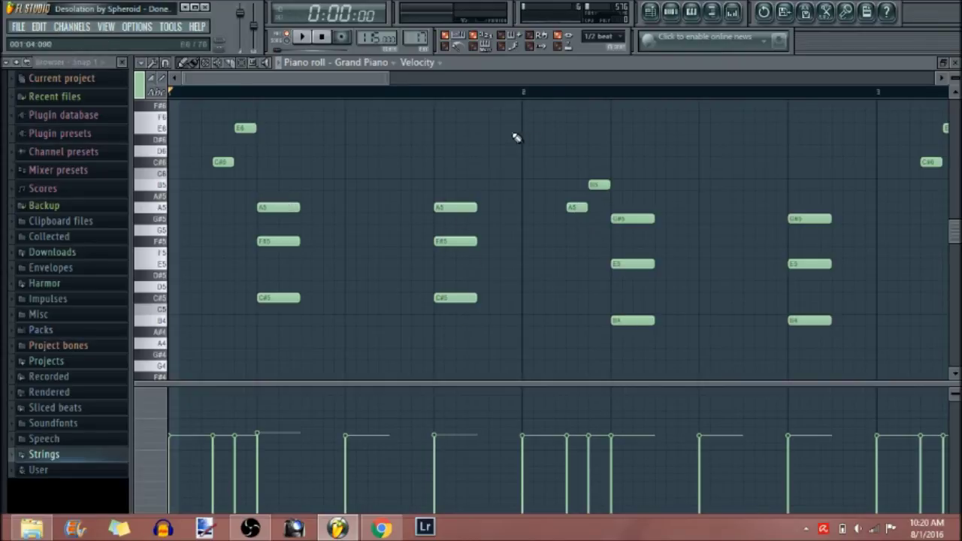
drag(358, 84, 401, 85)
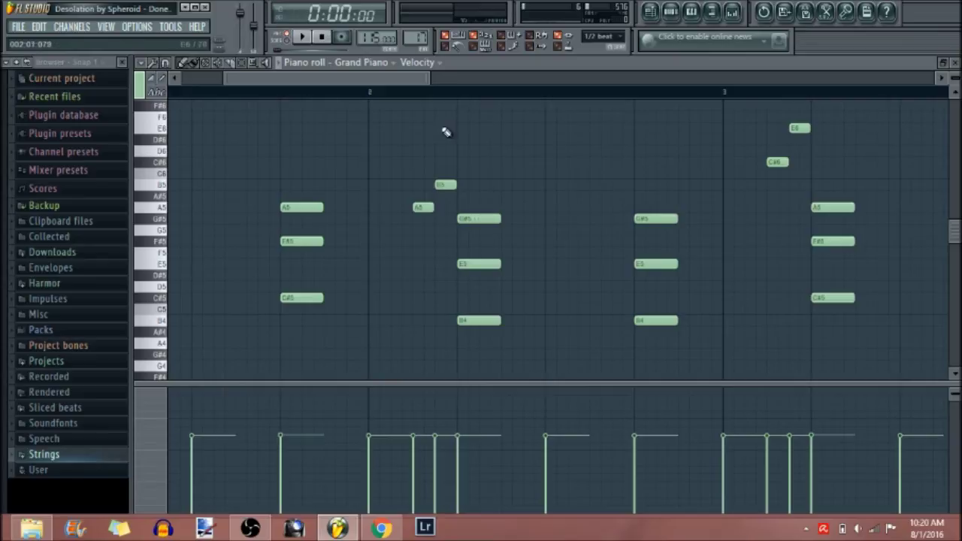
drag(411, 77, 496, 111)
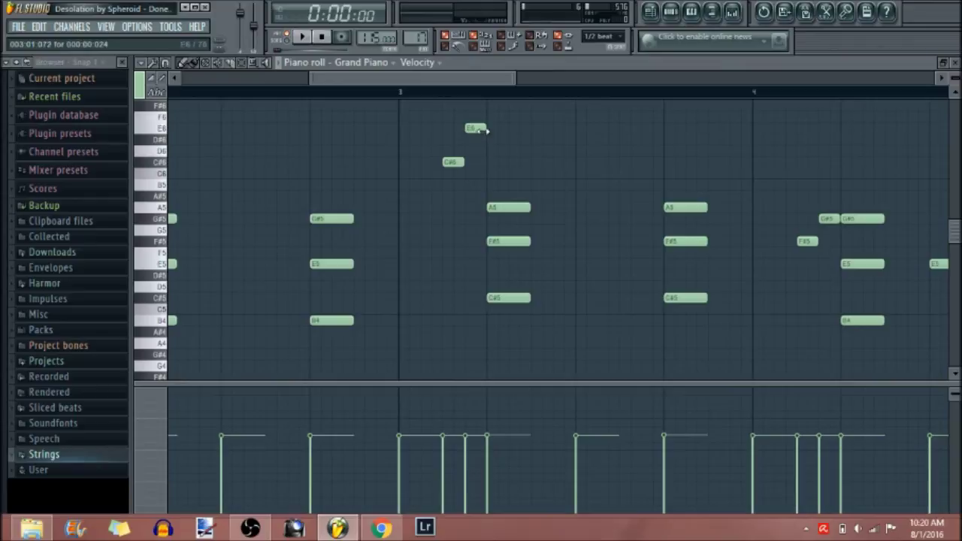
Play Pattern 17's Grand Piano notes from bar 3, and play them again from bar 4.
drag(485, 84, 536, 94)
click(216, 92)
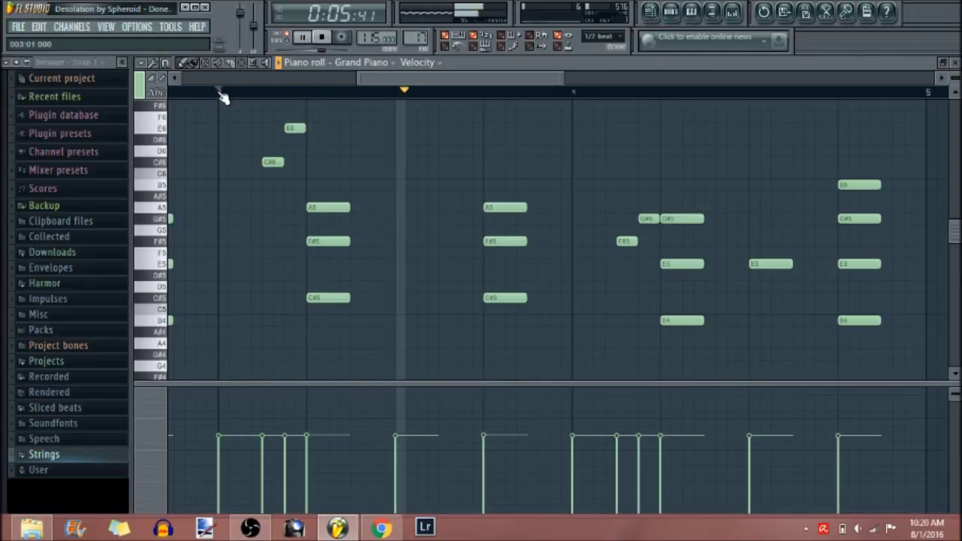
key(space)
drag(475, 88, 548, 103)
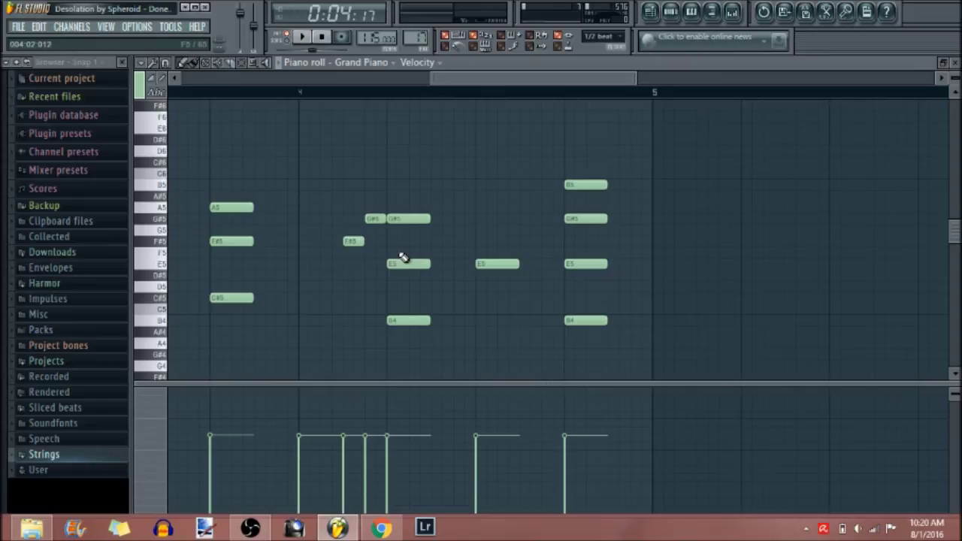
click(300, 93)
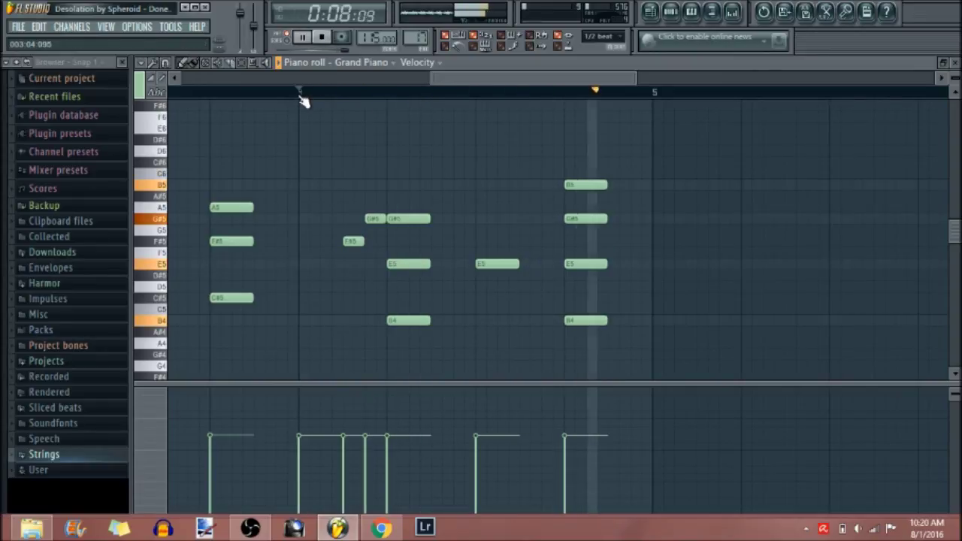
key(space)
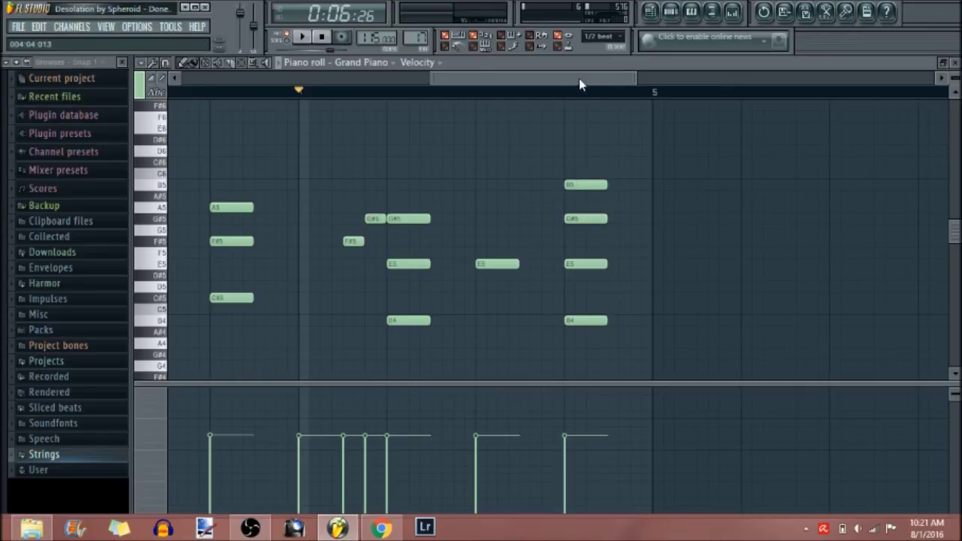
Play the Grand Piano's upper notes with the bass notes muted, and play the F#3 and E3 bass notes alone.
scroll(542, 241, down, 5)
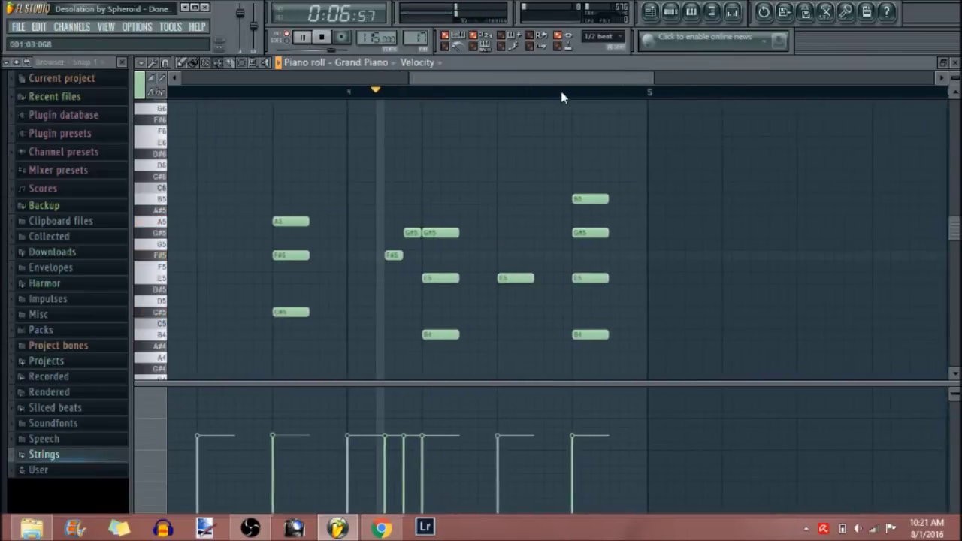
key(space)
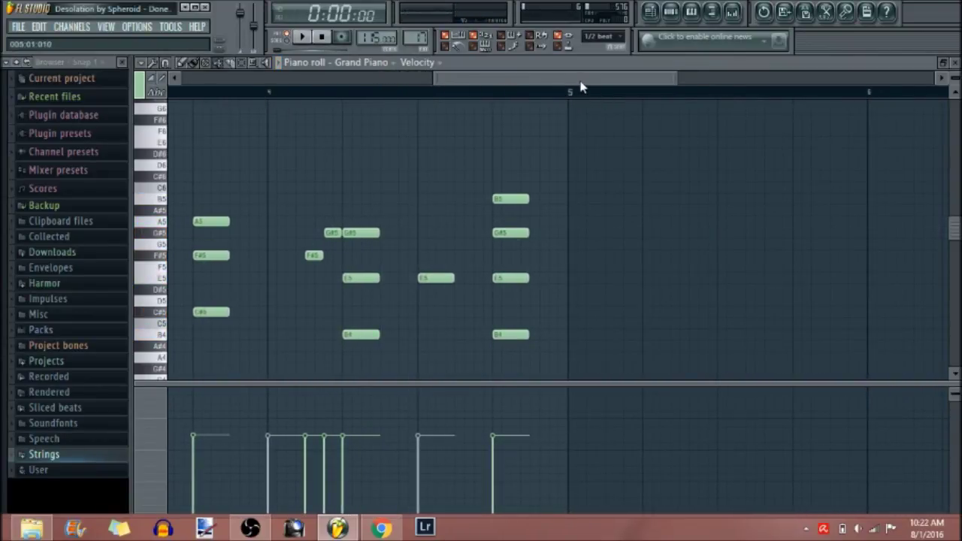
drag(571, 84, 303, 80)
scroll(305, 159, down, 4)
key(space)
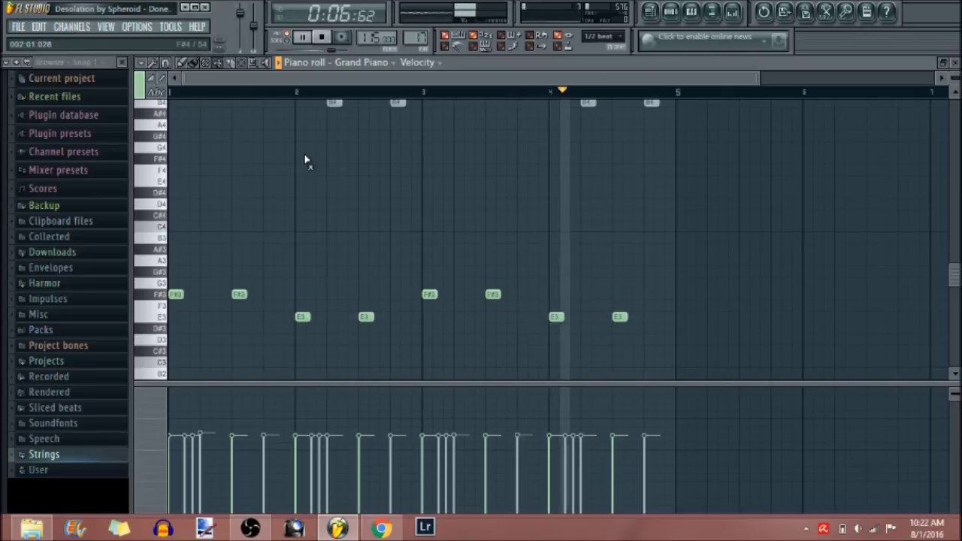
key(space)
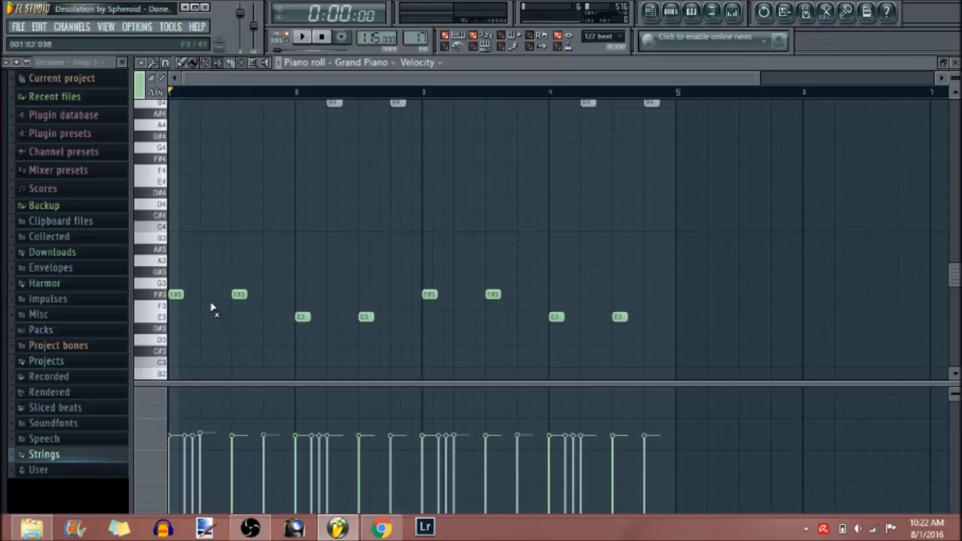
Locate the Grand Piano preset in the browser's Packs folder under Instruments, Keyboard.
scroll(212, 308, up, 5)
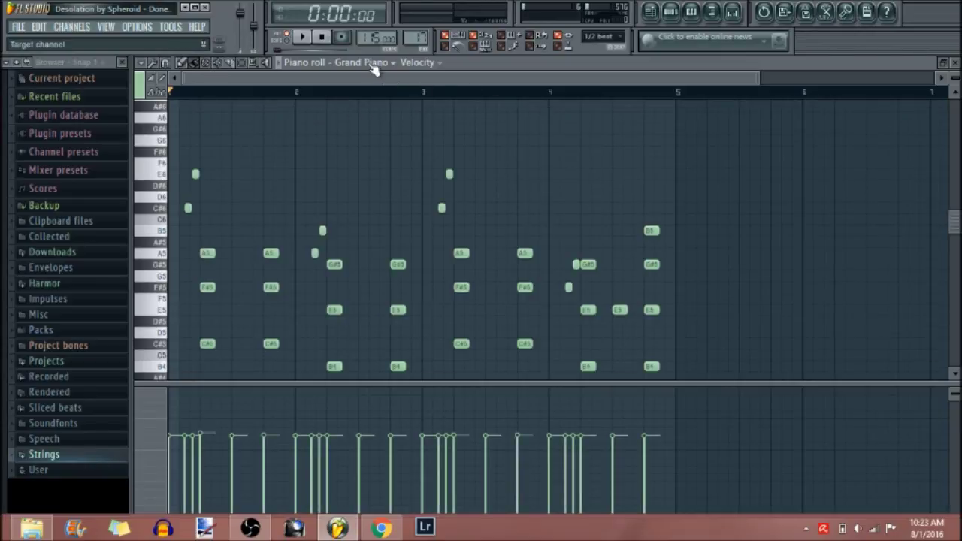
click(69, 331)
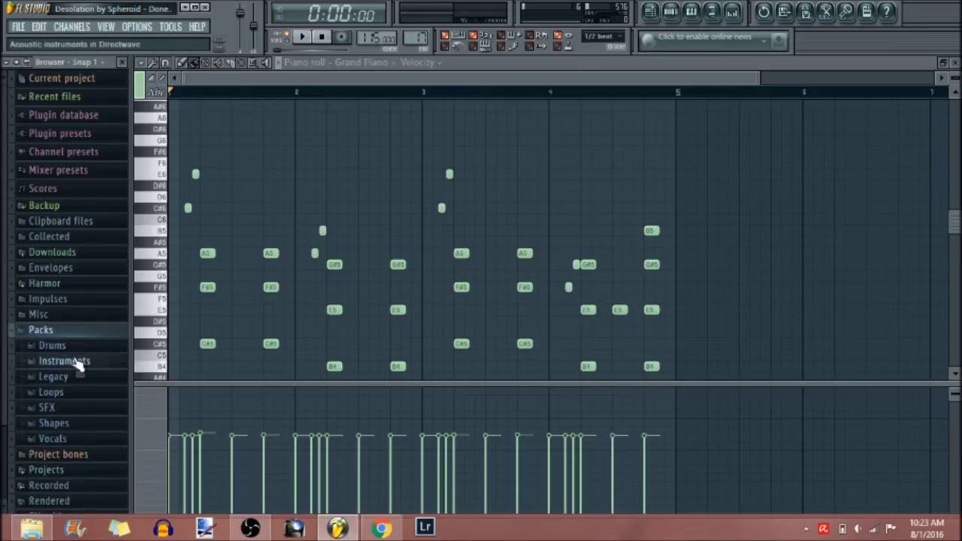
click(78, 363)
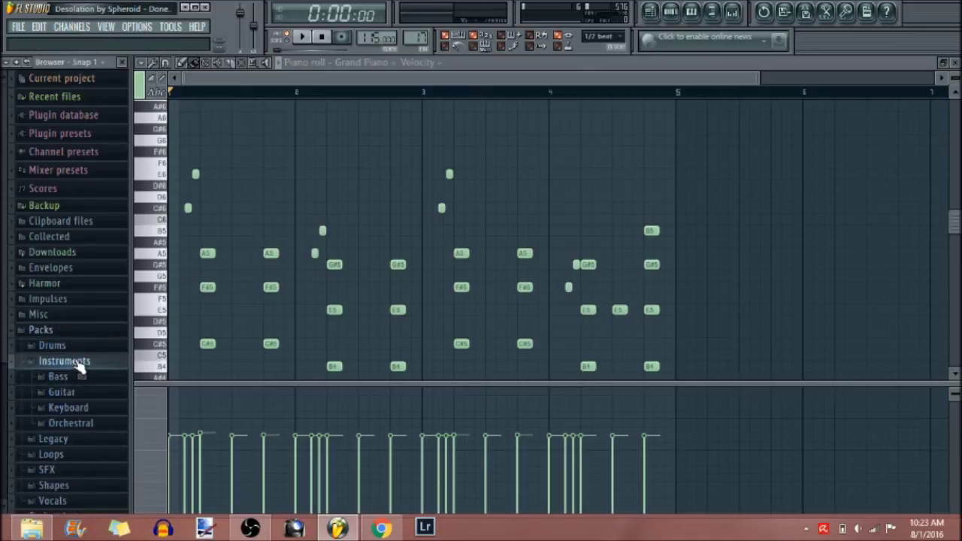
click(80, 411)
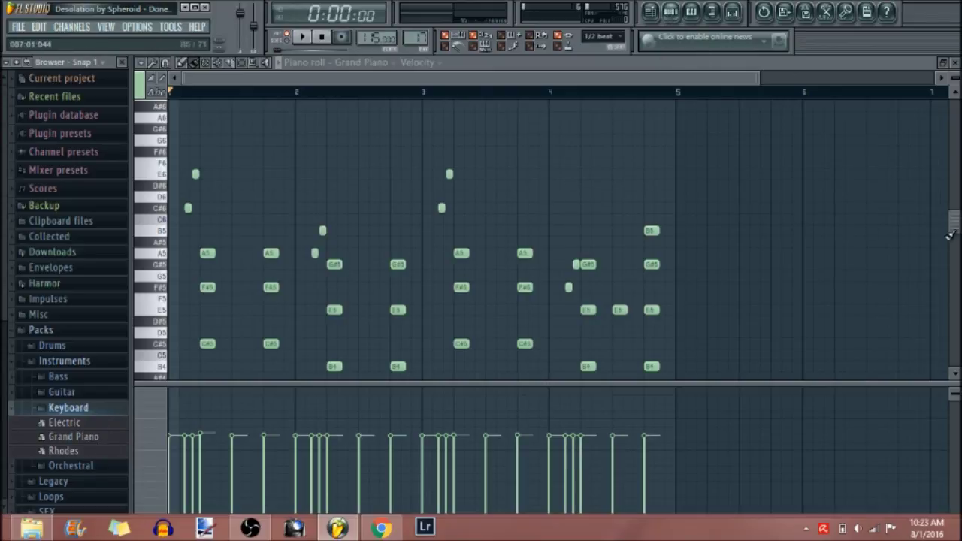
Close the Grand Piano's piano roll, reopen it to review the whole Pattern 17 part, and close it again.
click(956, 65)
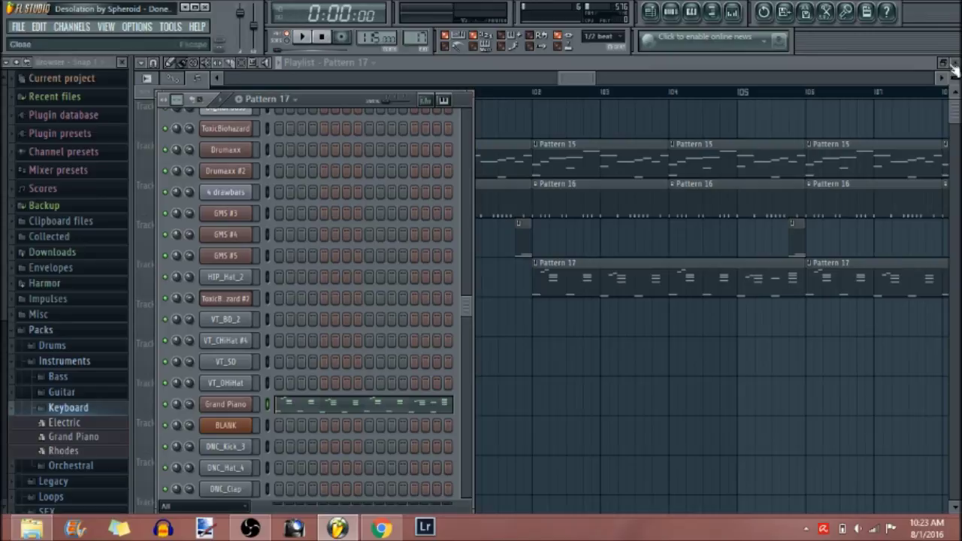
key(F7)
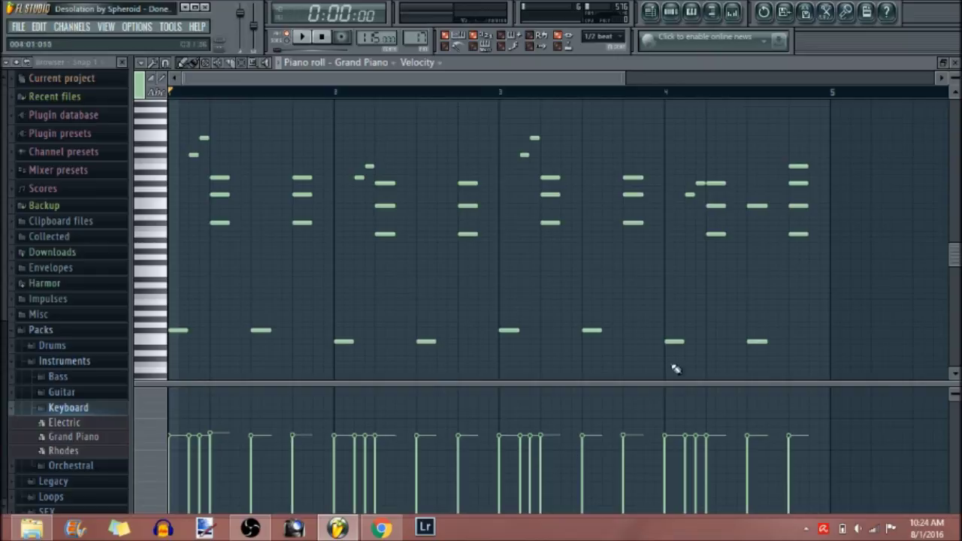
click(956, 63)
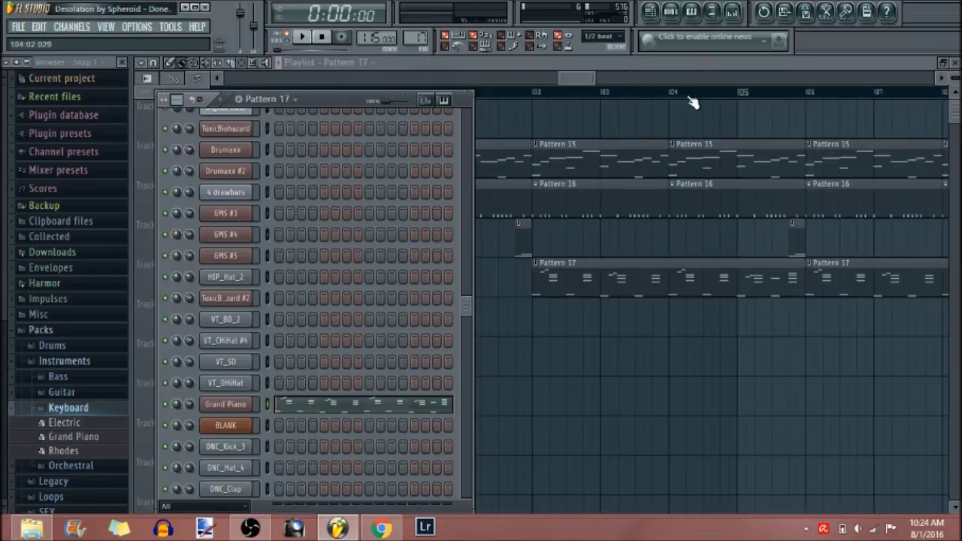
Play the song from bar 101 in the playlist to hear Pattern 17 together with Patterns 15 and 16.
drag(573, 79, 580, 85)
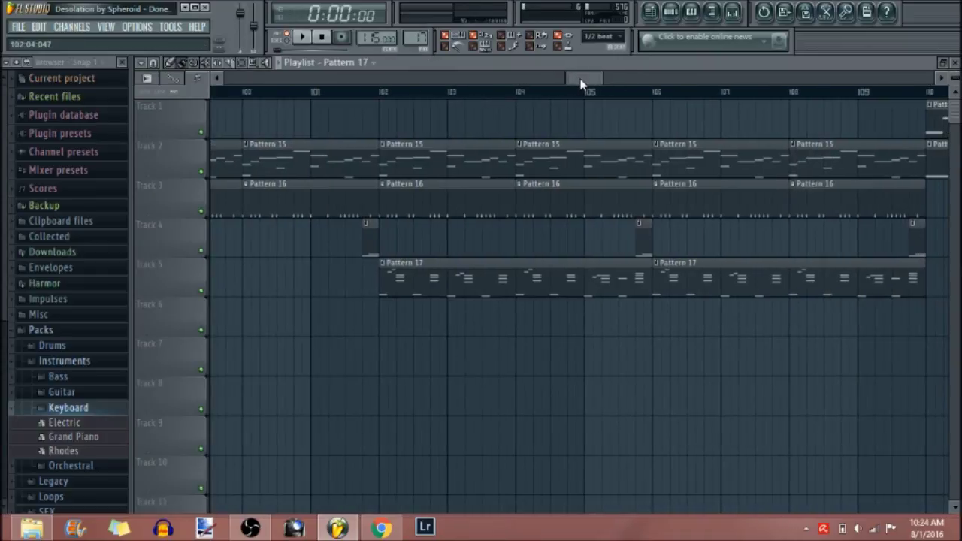
click(318, 92)
key(space)
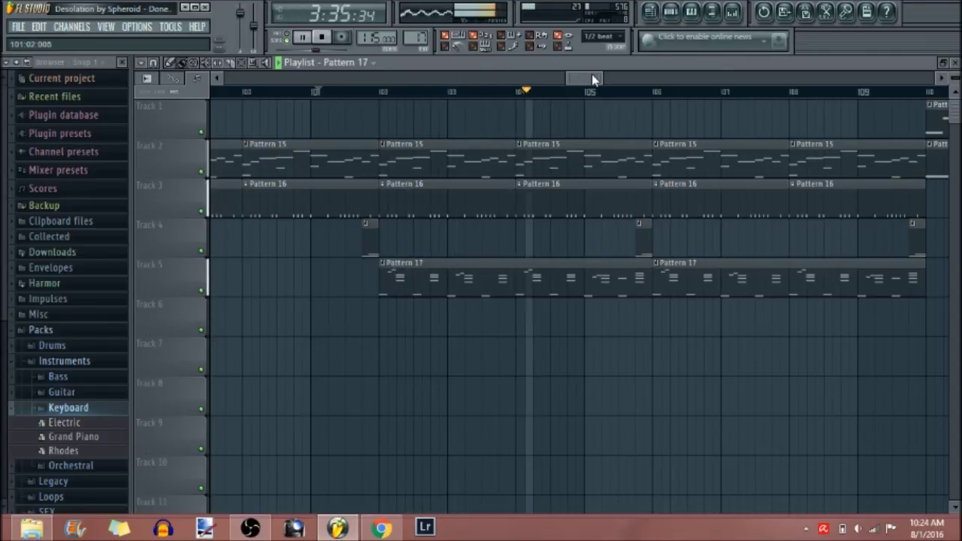
drag(594, 79, 606, 85)
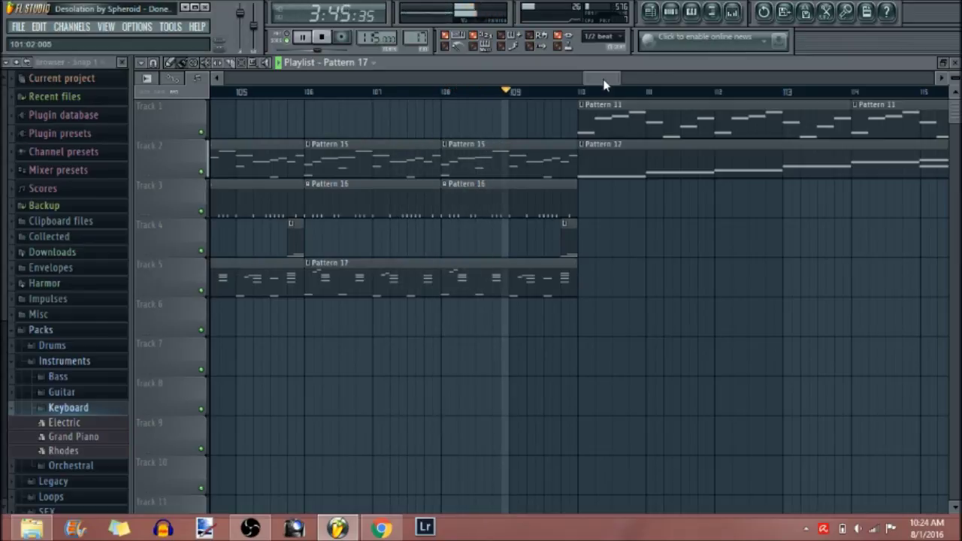
key(space)
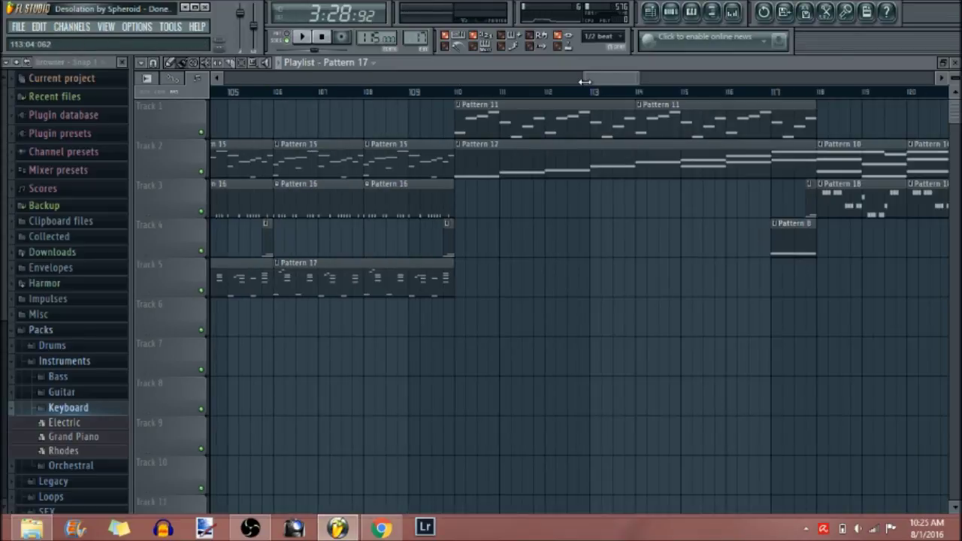
Zoom the playlist out to show the whole arrangement from bar 1 to its last patterns.
drag(633, 76, 905, 115)
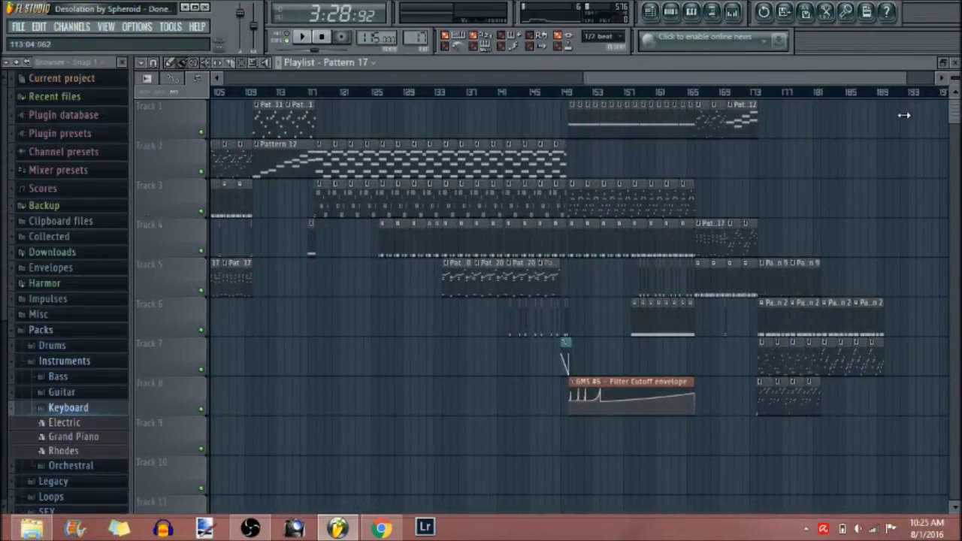
drag(584, 75, 201, 98)
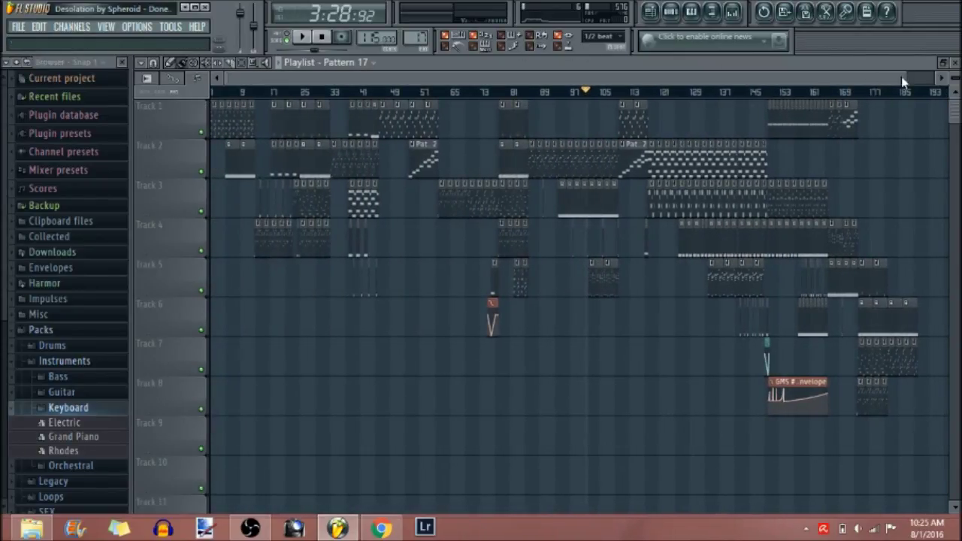